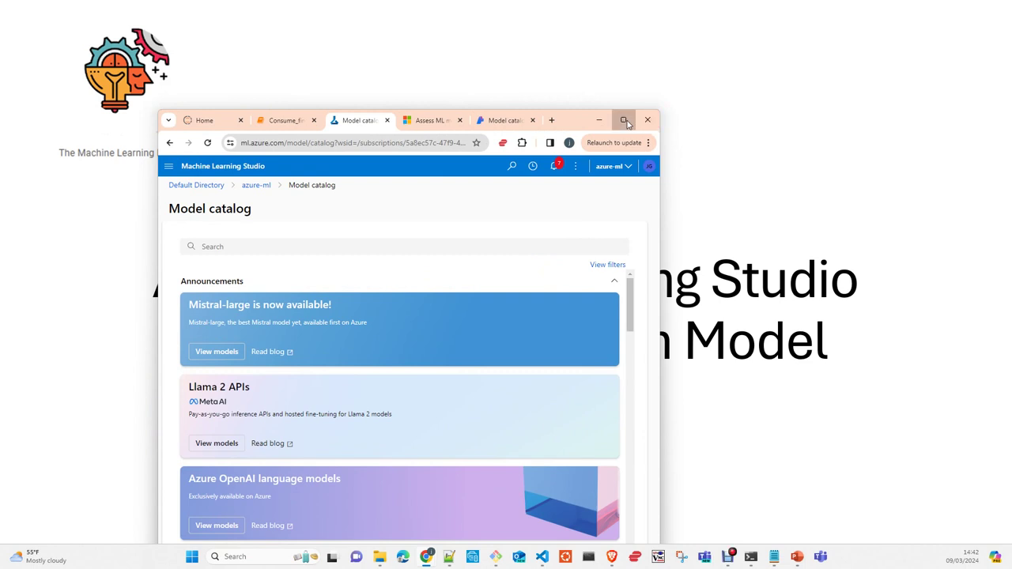
# Maximize the browser window and open the list of compute clusters in the workspace.
pyautogui.click(623, 121)
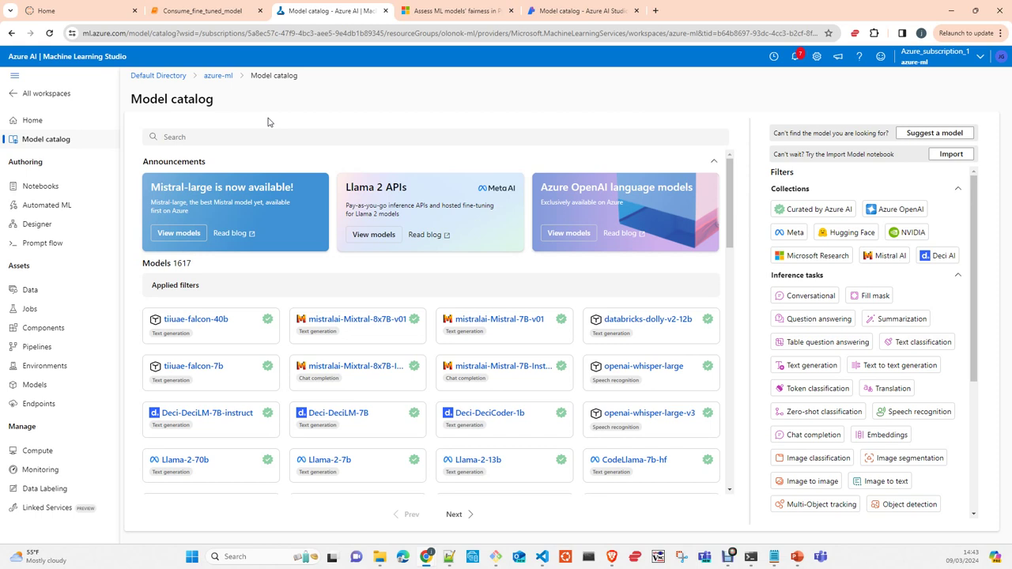
pyautogui.click(57, 457)
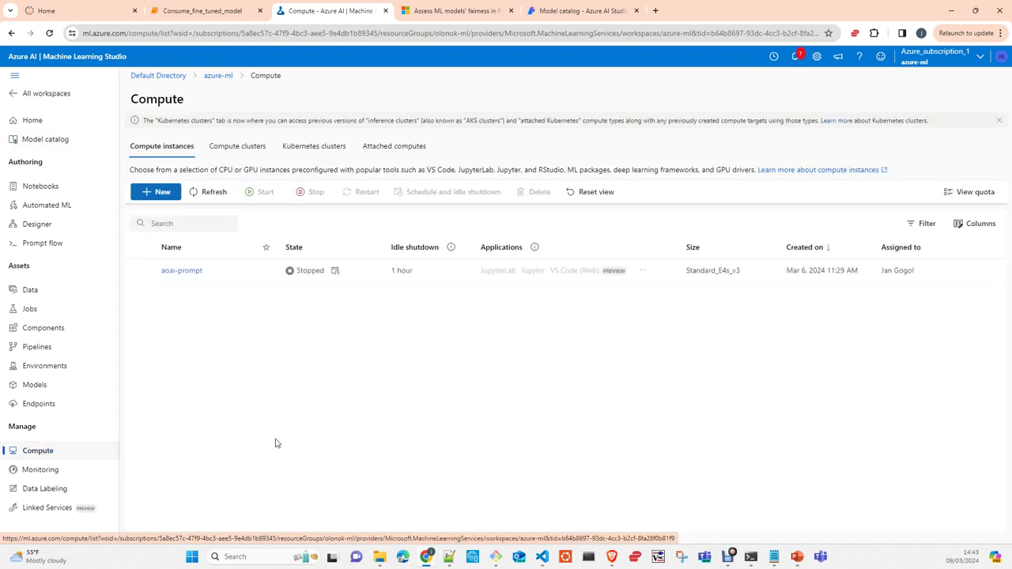
pyautogui.click(237, 148)
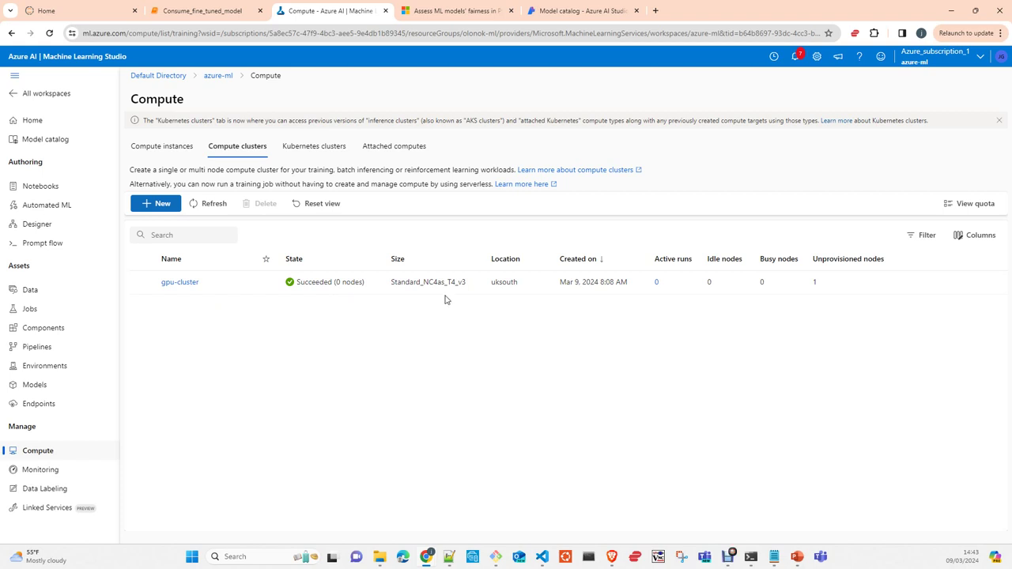
pyautogui.click(151, 207)
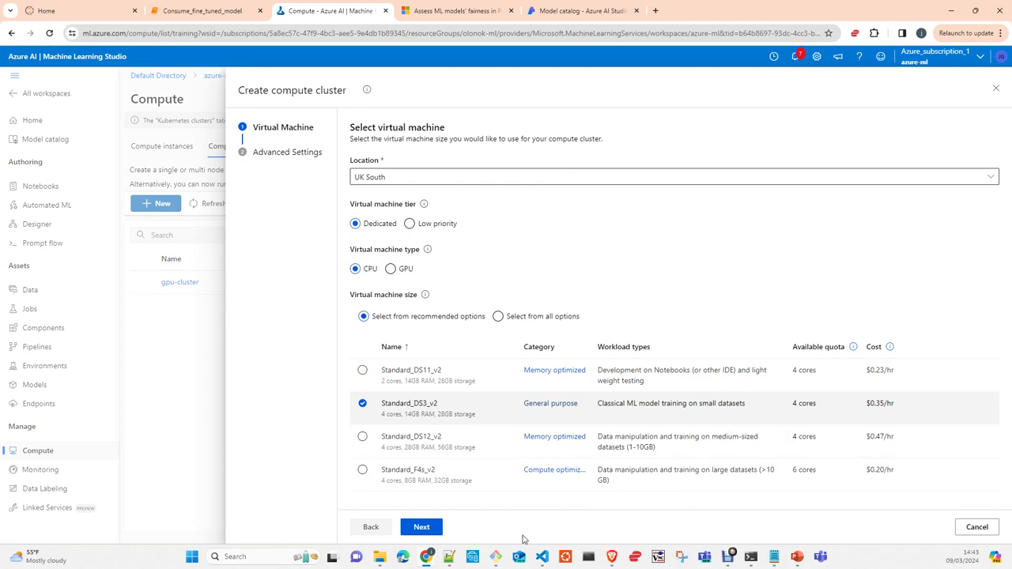
pyautogui.click(977, 527)
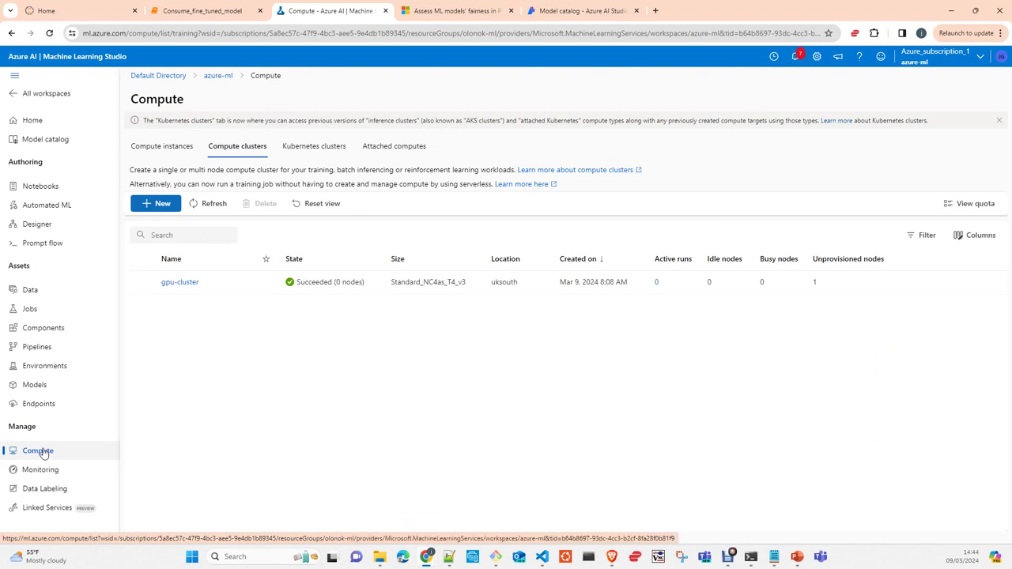
pyautogui.click(39, 451)
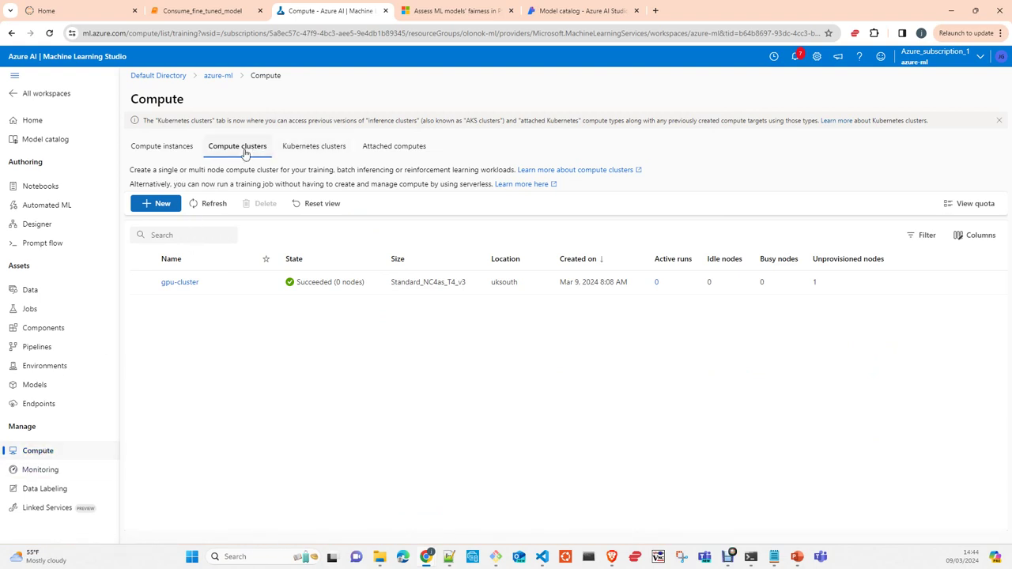
# Start a new compute cluster with the Low priority tier, GPU machine type and Standard_NC4as_T4_v3 size.
pyautogui.click(154, 207)
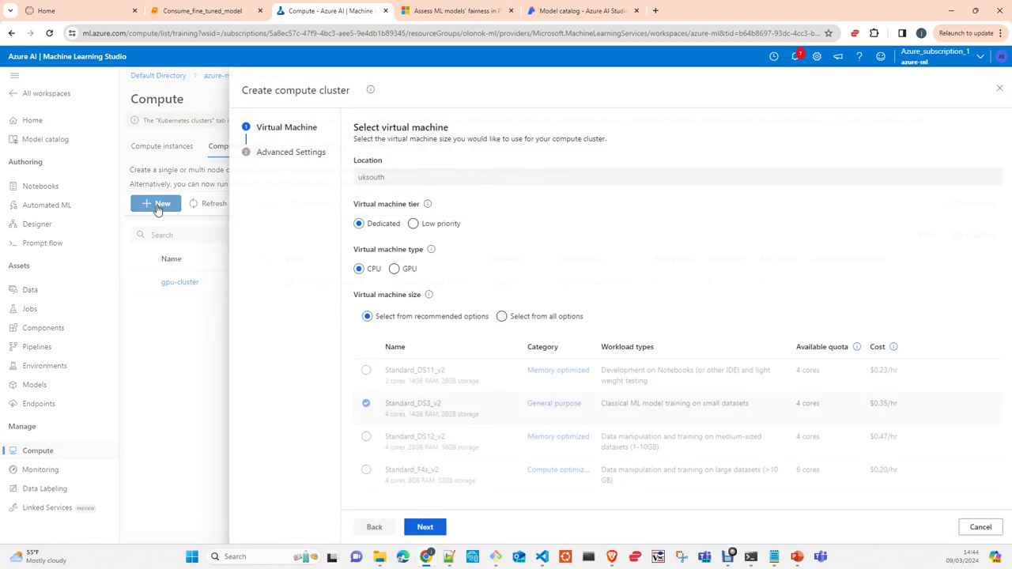
pyautogui.click(409, 224)
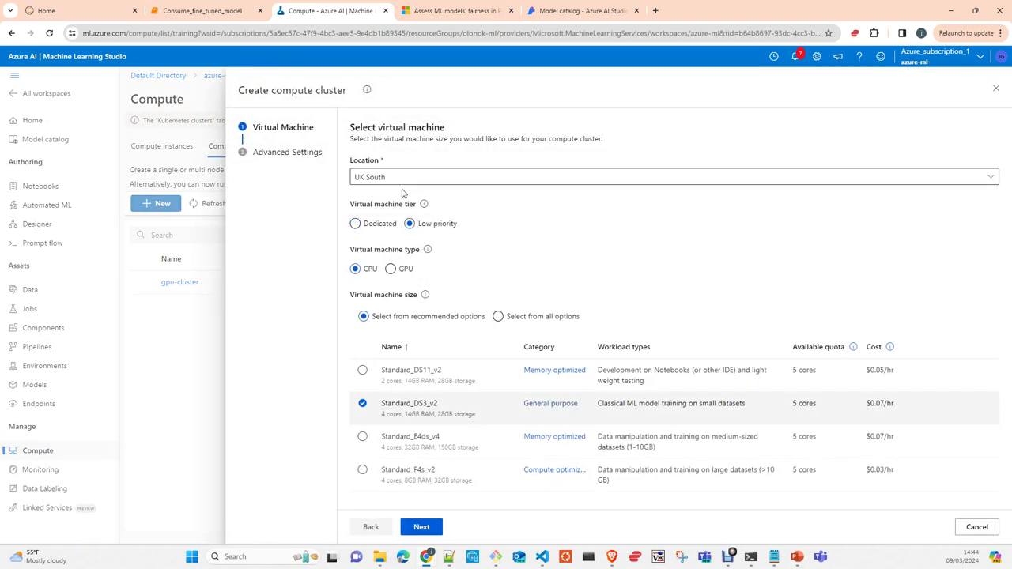
pyautogui.click(391, 269)
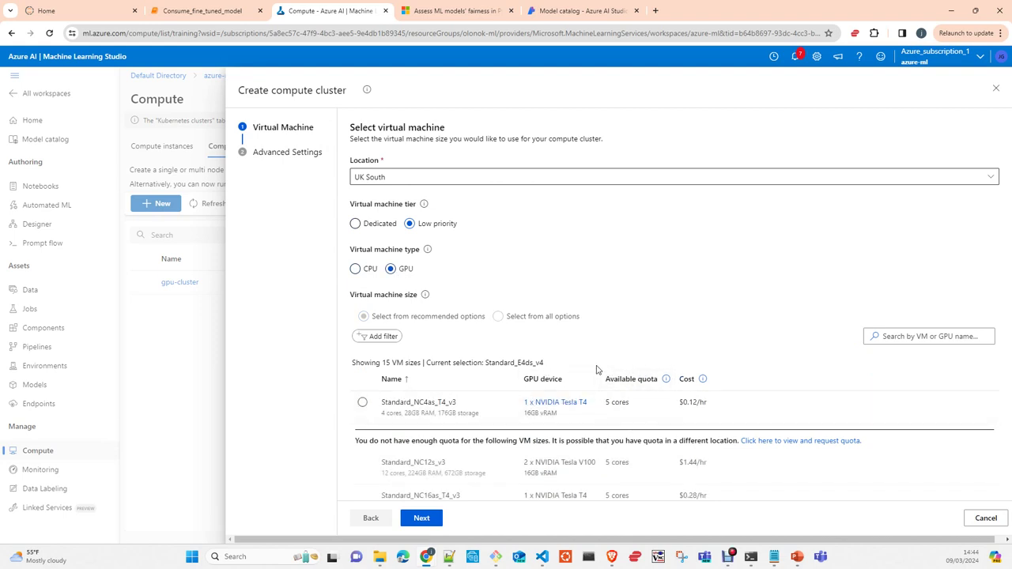
pyautogui.scroll(-5, 690, 399)
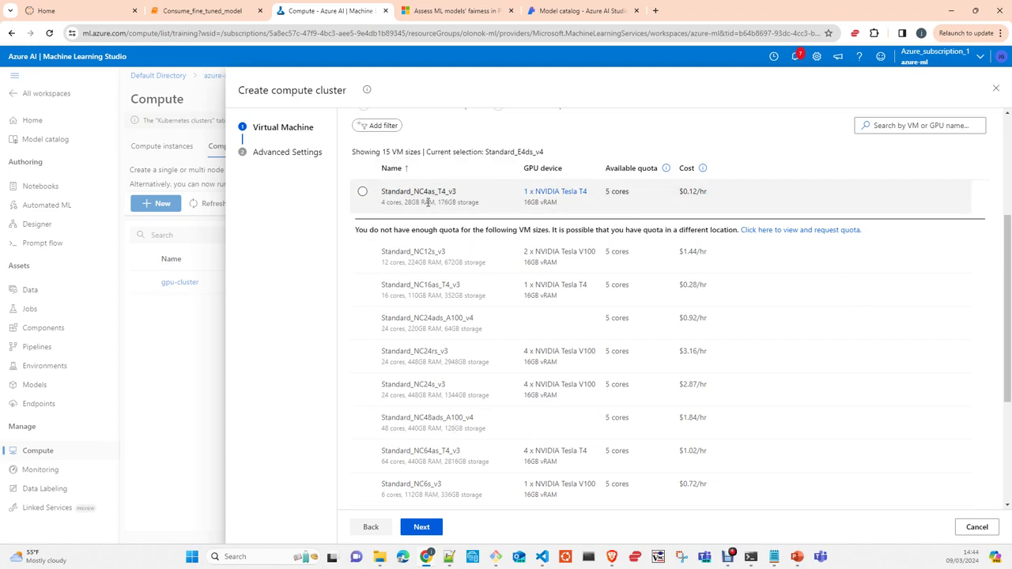
pyautogui.doubleClick(501, 152)
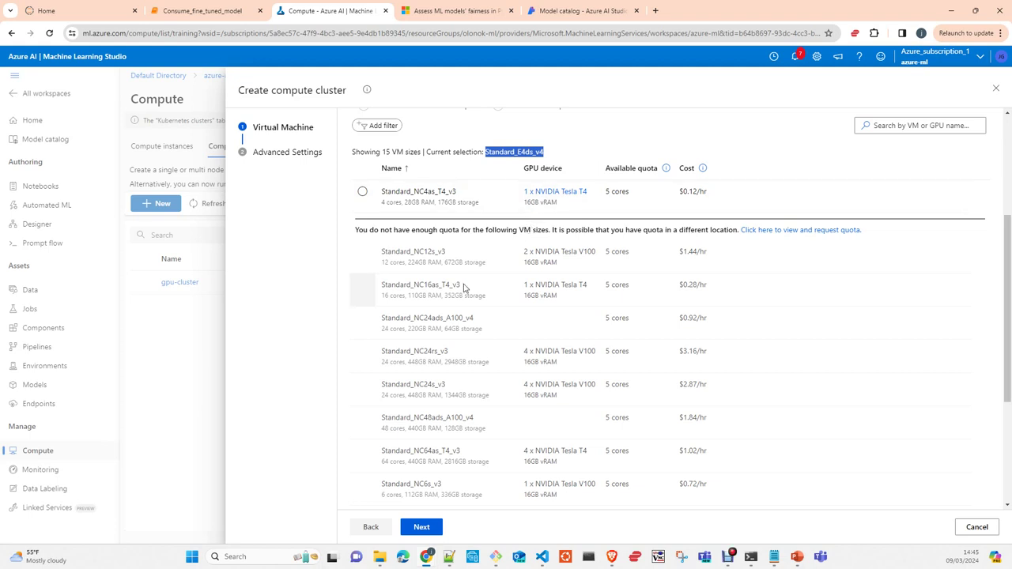
pyautogui.scroll(2, 478, 221)
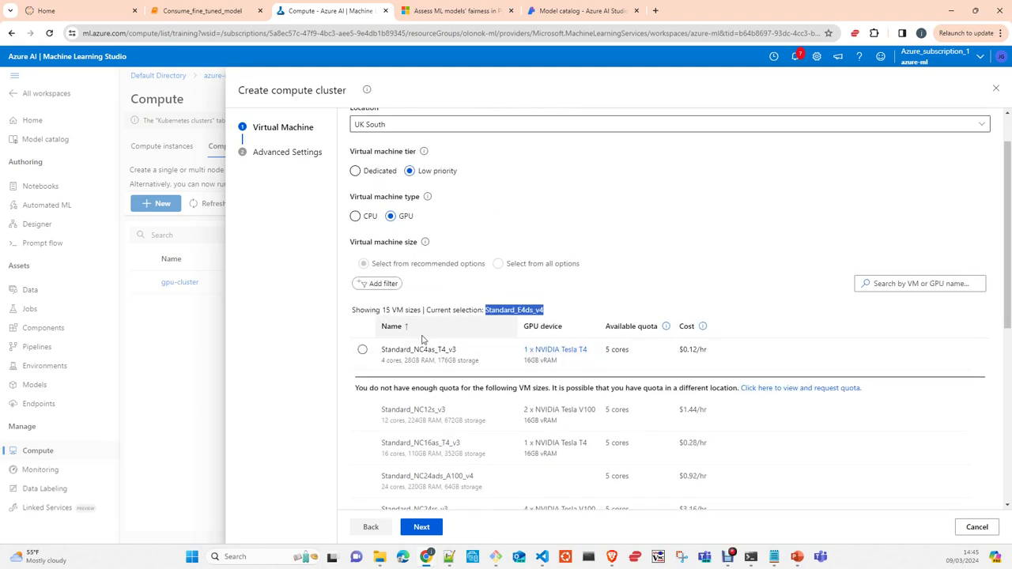
pyautogui.click(362, 349)
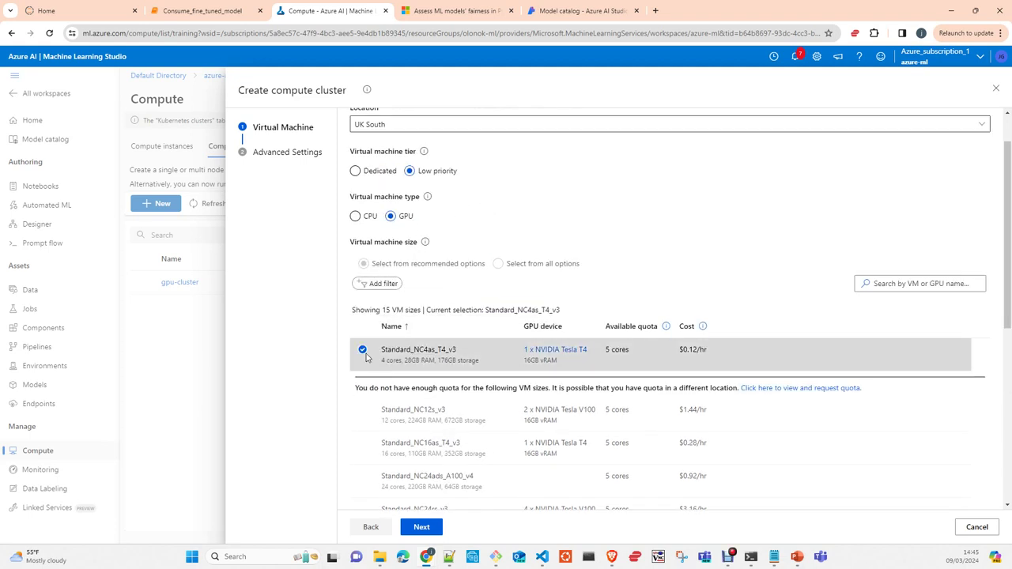
# Proceed to the new cluster's advanced settings to view them, and cancel the cluster creation.
pyautogui.scroll(-1, 446, 355)
pyautogui.scroll(-2, 445, 355)
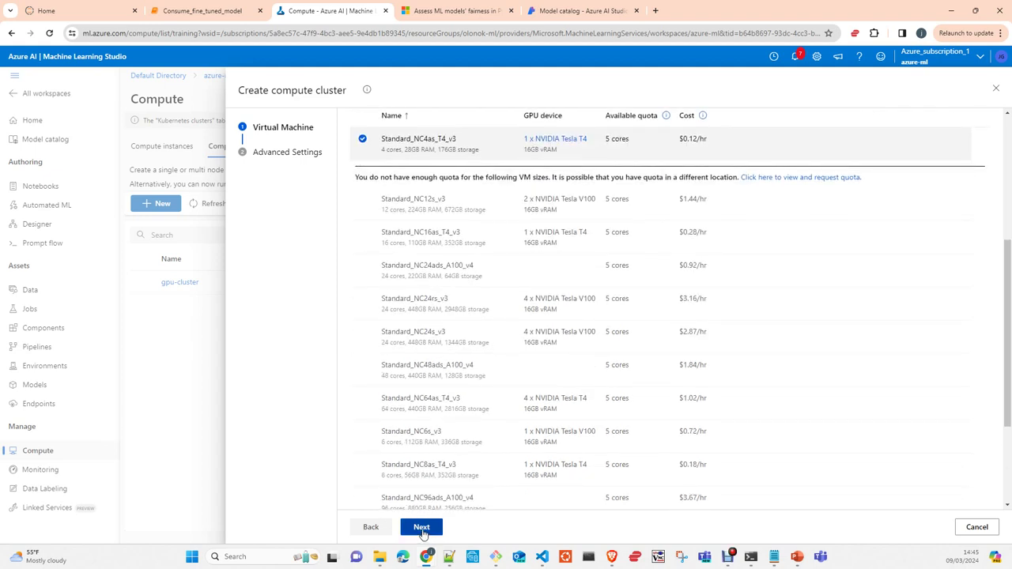
pyautogui.click(420, 527)
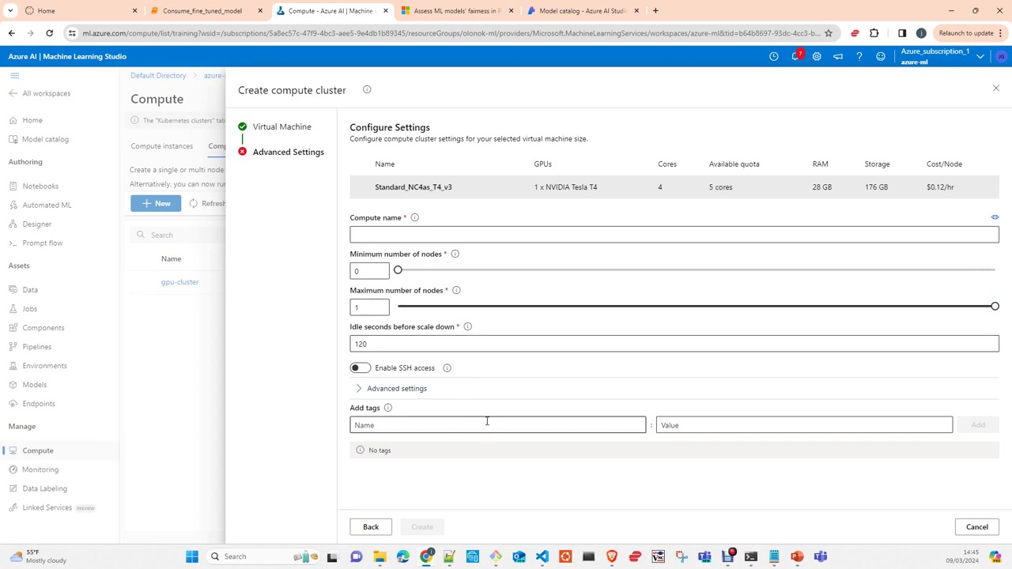
pyautogui.click(975, 526)
pyautogui.click(556, 330)
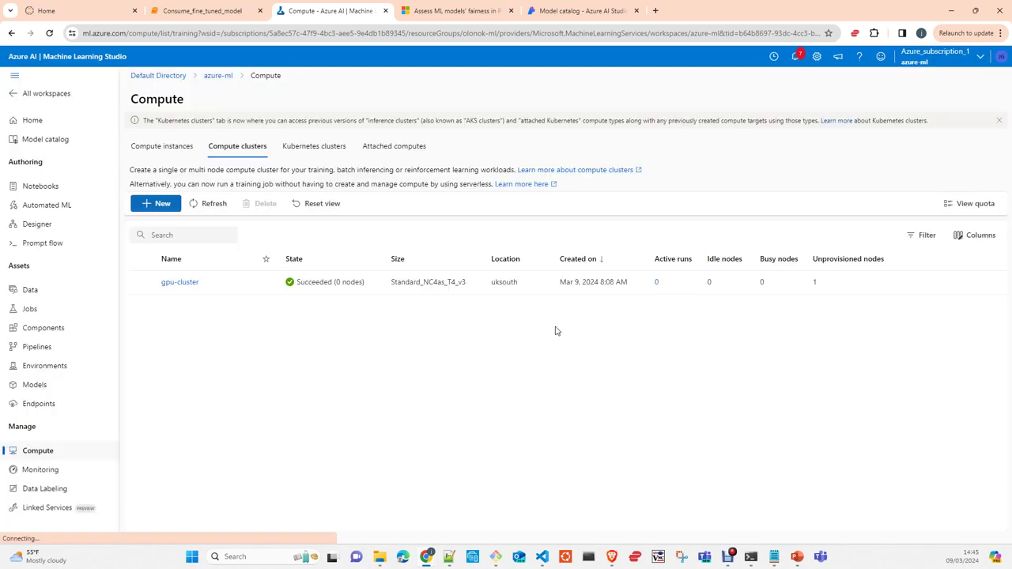
# Filter the model catalog by the Image classification fine-tuning task, and switch that filter to Text classification.
pyautogui.click(47, 140)
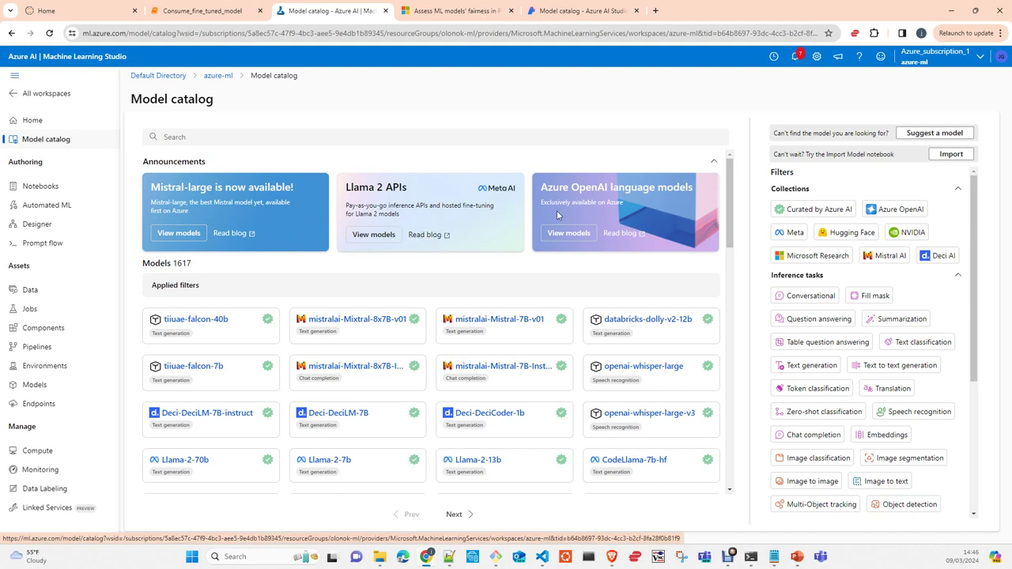
pyautogui.doubleClick(184, 264)
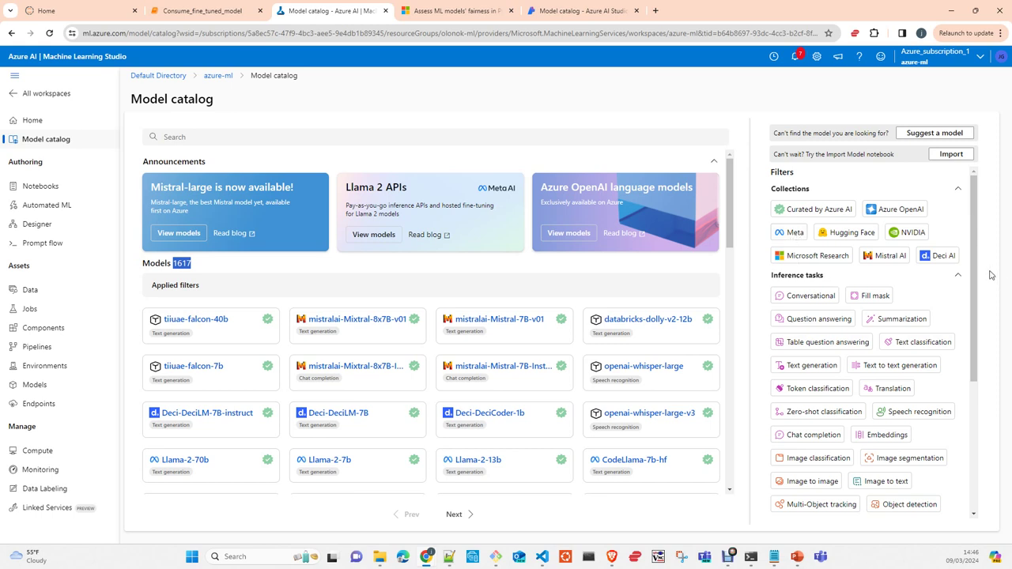
pyautogui.moveTo(977, 238); pyautogui.dragTo(974, 368)
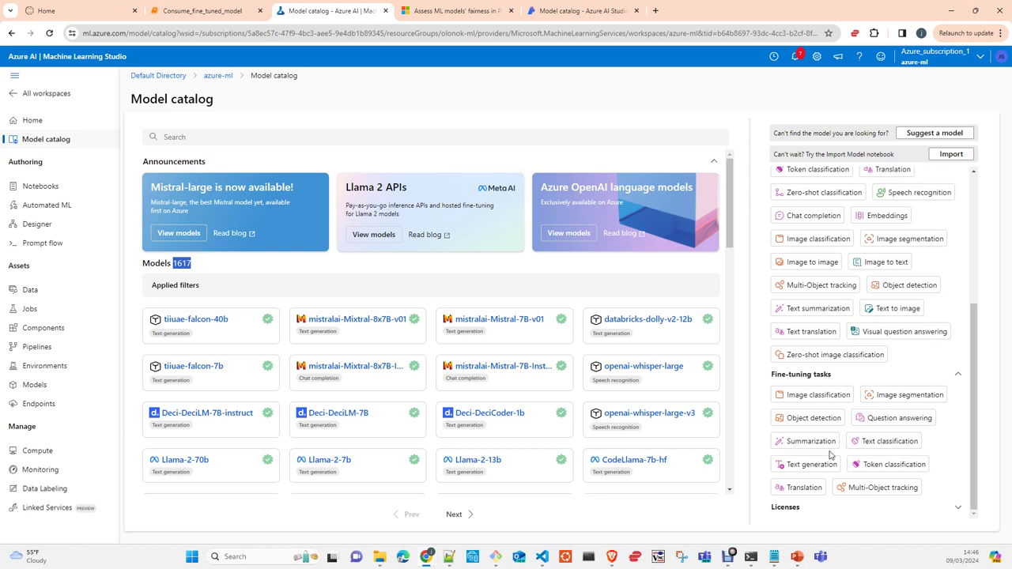
pyautogui.click(815, 399)
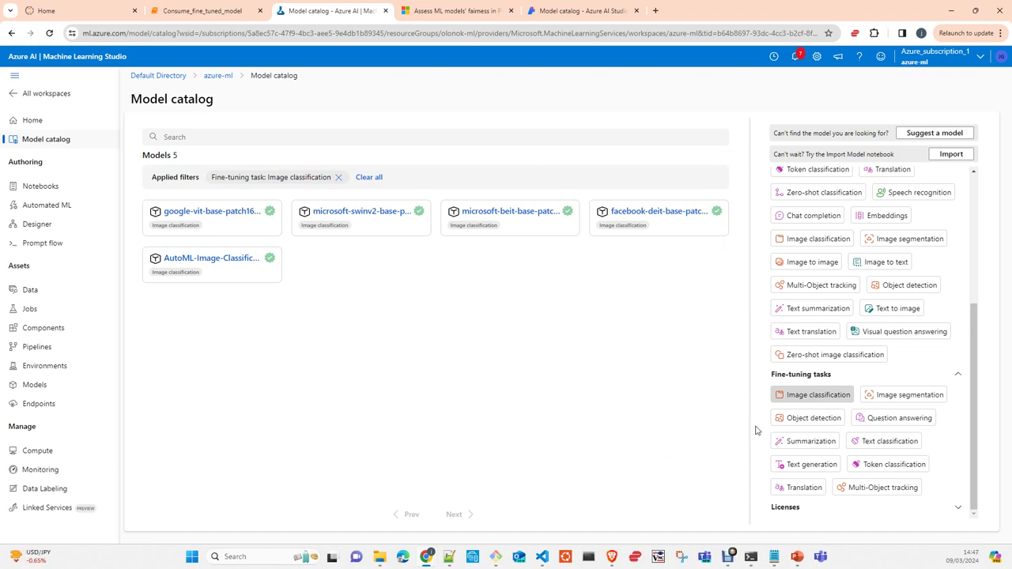
pyautogui.click(891, 442)
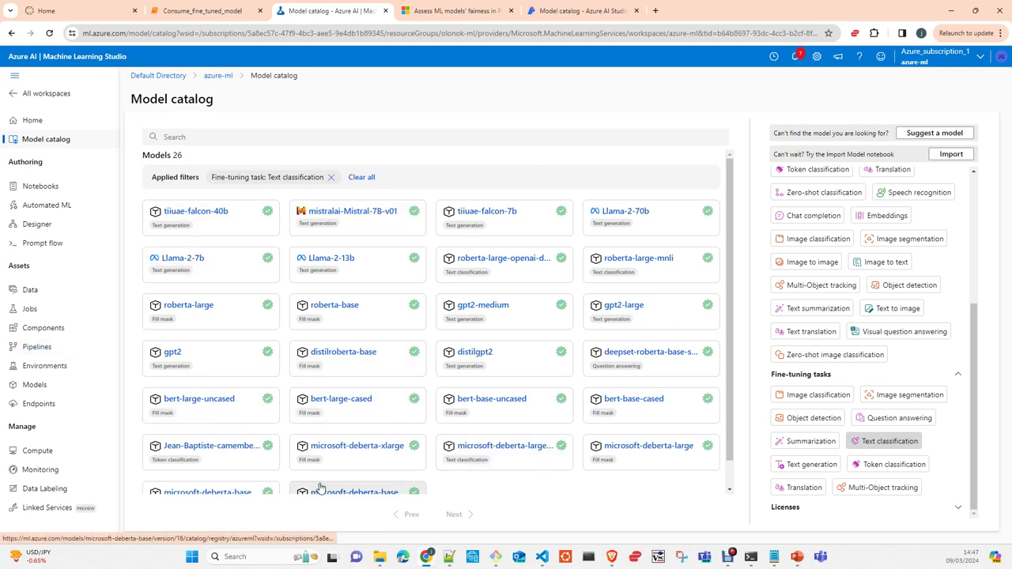
pyautogui.scroll(-1, 320, 486)
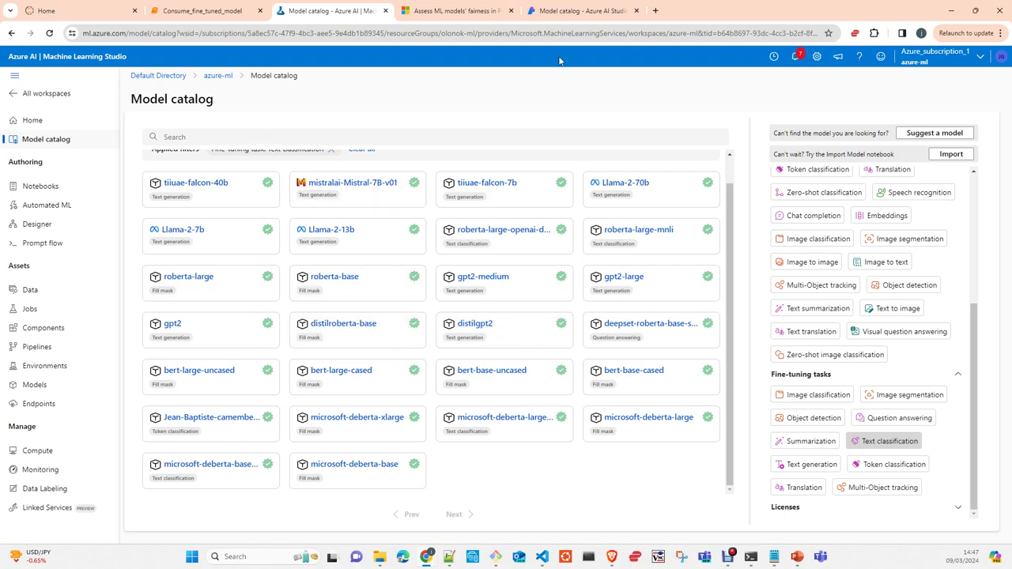
# Compare the Text classification fine-tuning models with those in the Azure AI Studio model catalog.
pyautogui.click(575, 13)
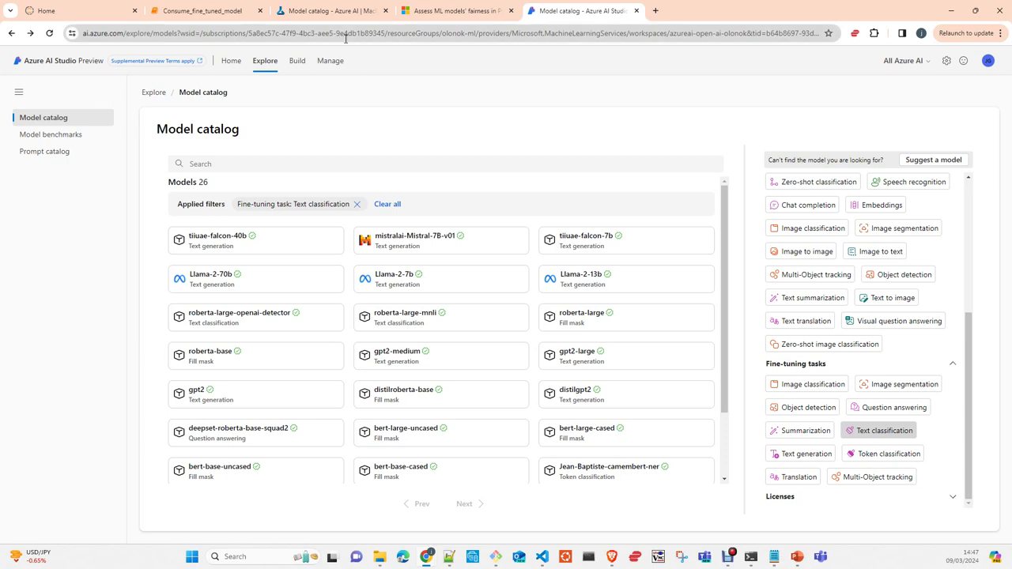
pyautogui.click(332, 11)
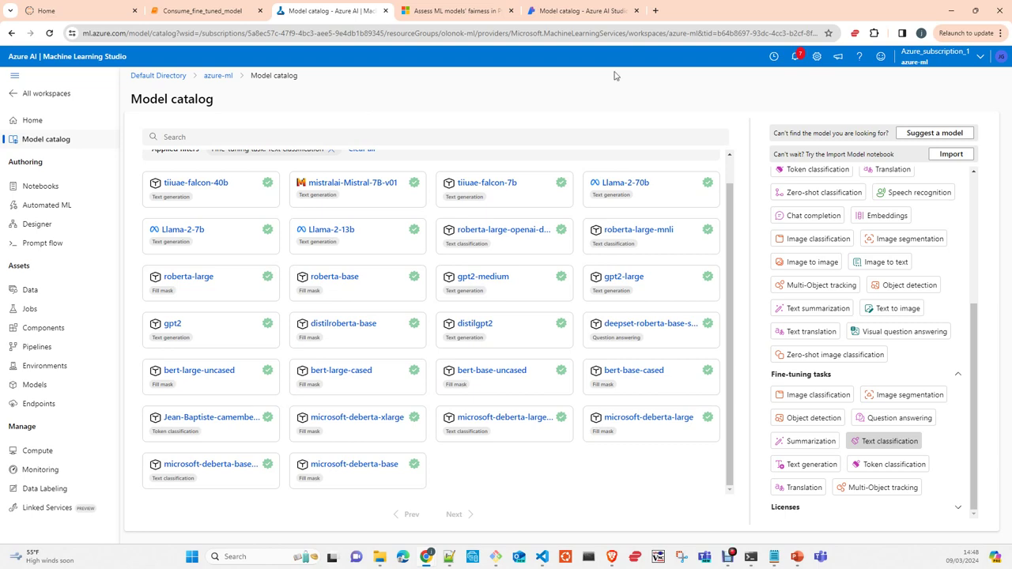
pyautogui.click(585, 11)
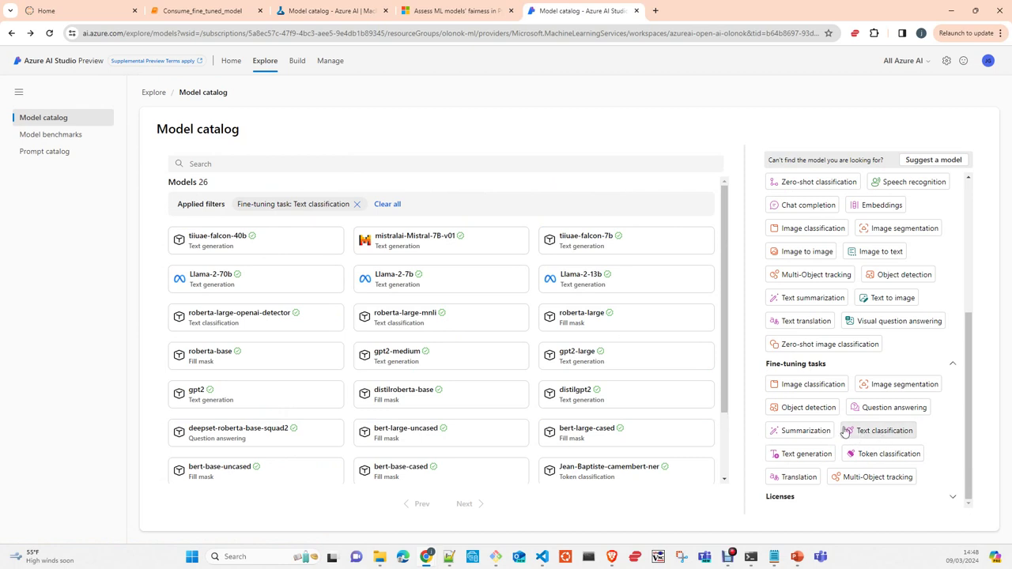
pyautogui.scroll(1, 965, 297)
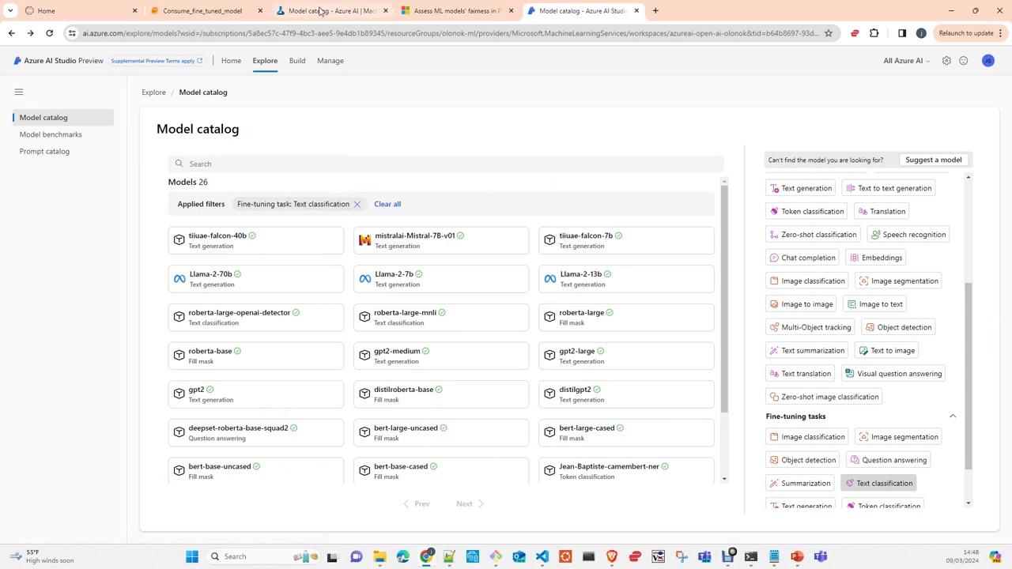
# Return to the Machine Learning Studio catalog and open the bert-base-uncased model.
pyautogui.click(320, 10)
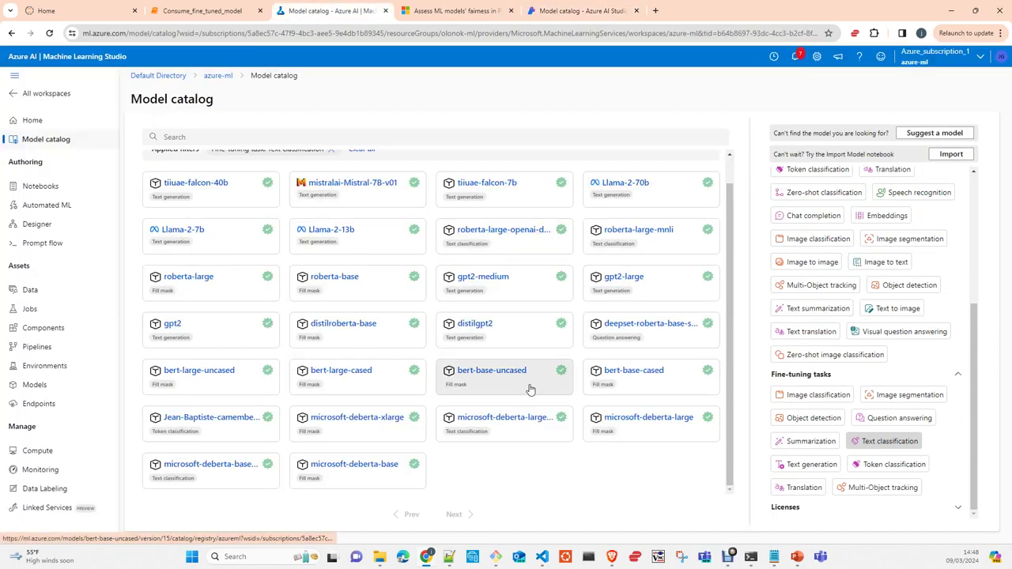
pyautogui.scroll(1, 599, 310)
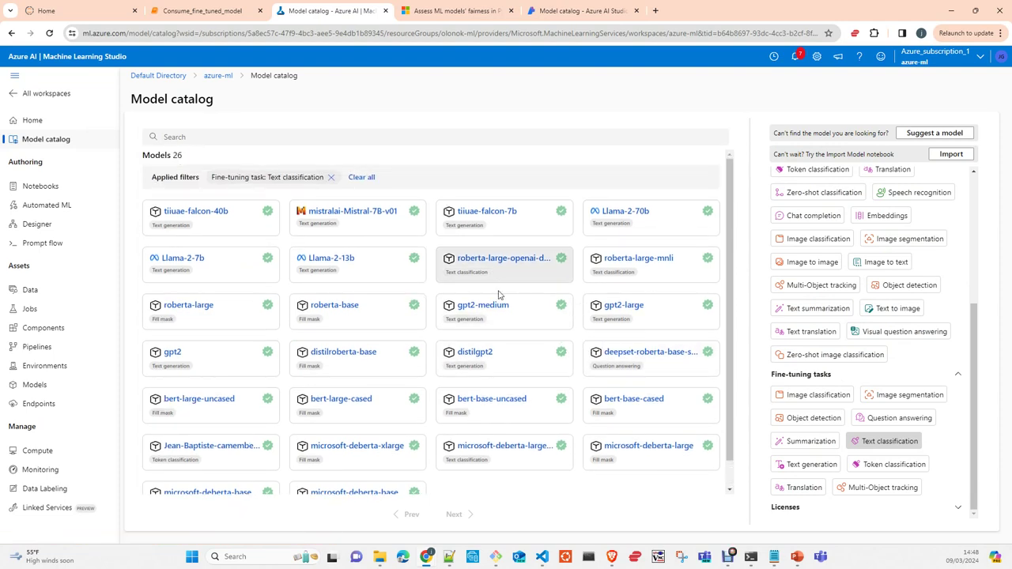
pyautogui.click(496, 413)
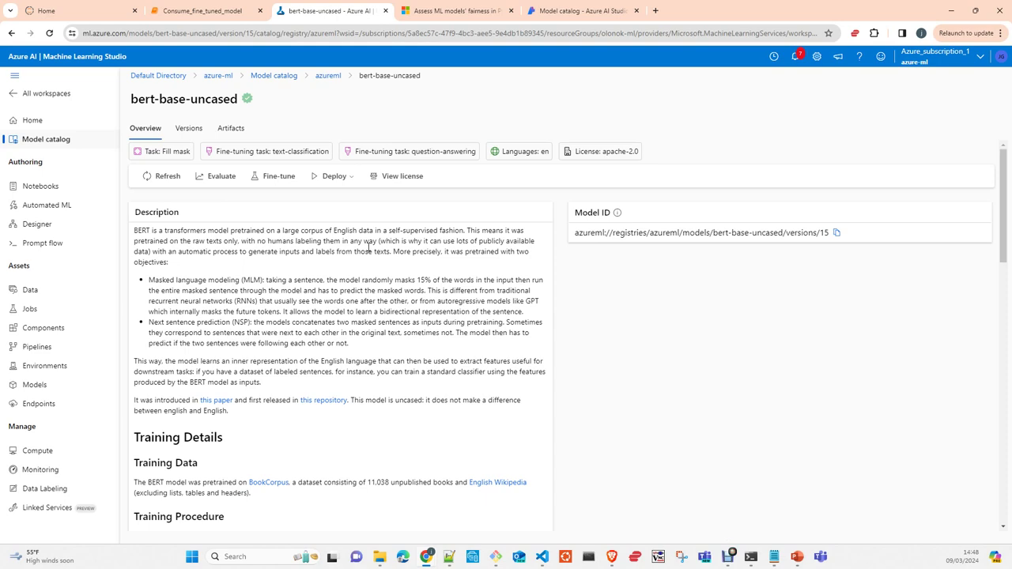
# Examine the model's overview, including its training details, evaluation results, limitations, and sample inputs and outputs.
pyautogui.scroll(-3, 369, 248)
pyautogui.scroll(-2, 362, 237)
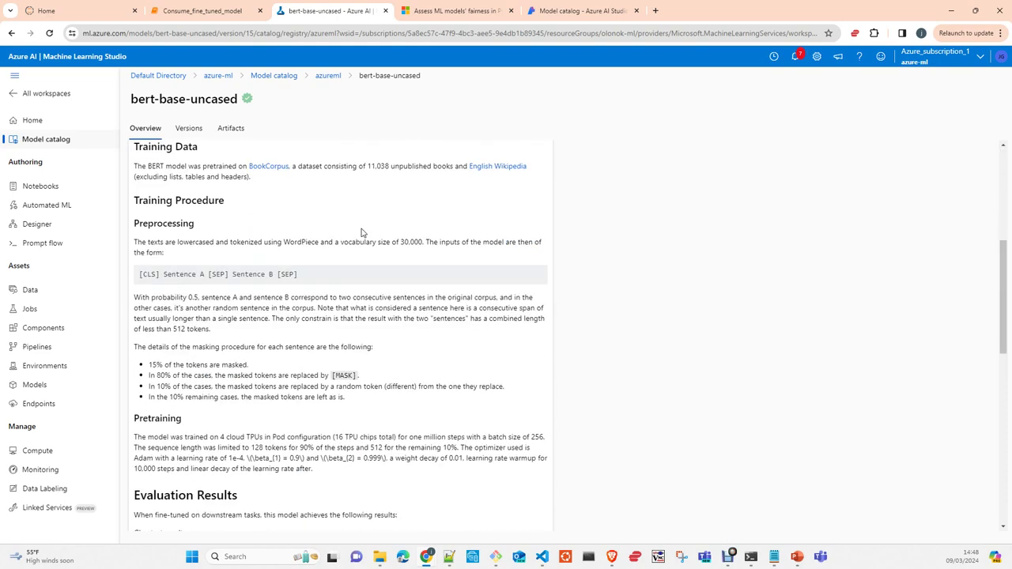
pyautogui.scroll(-1, 361, 232)
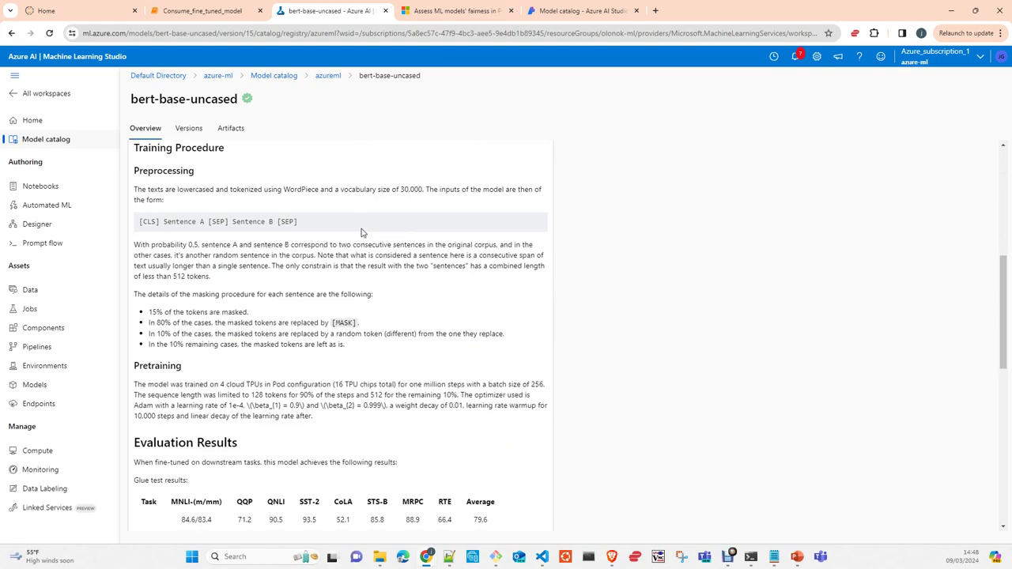
pyautogui.scroll(-4, 361, 233)
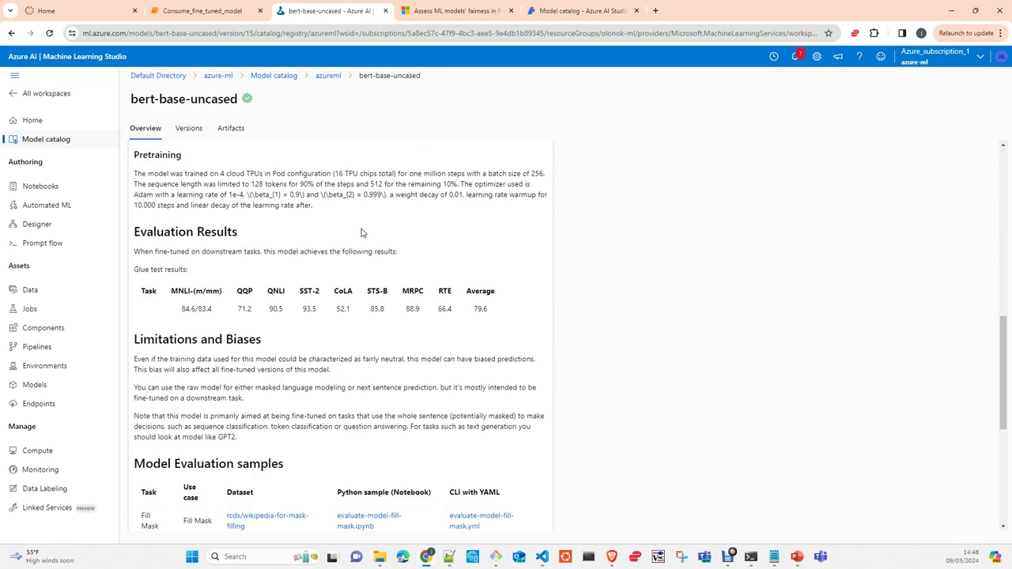
pyautogui.scroll(-3, 361, 232)
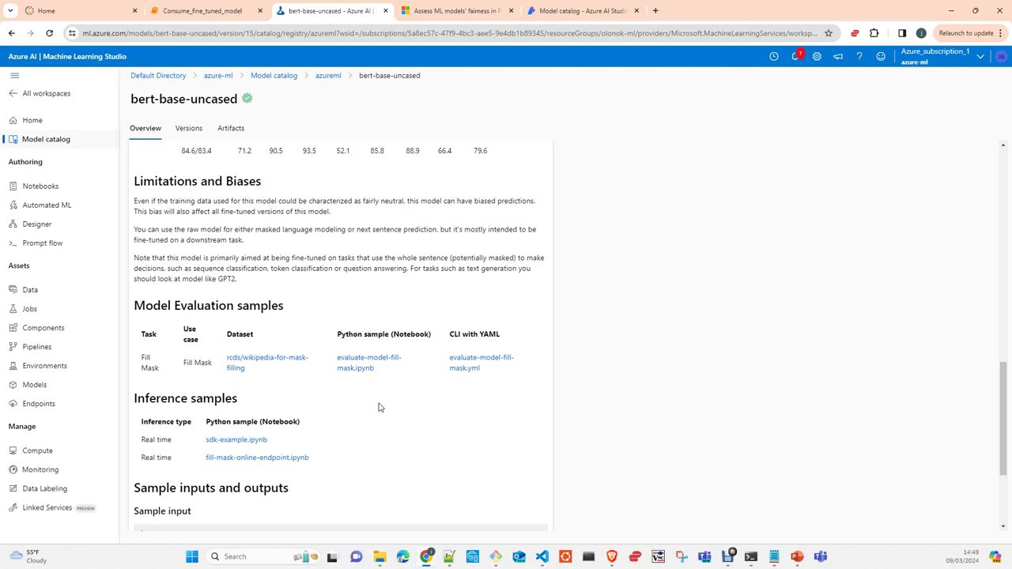
pyautogui.scroll(-3, 368, 413)
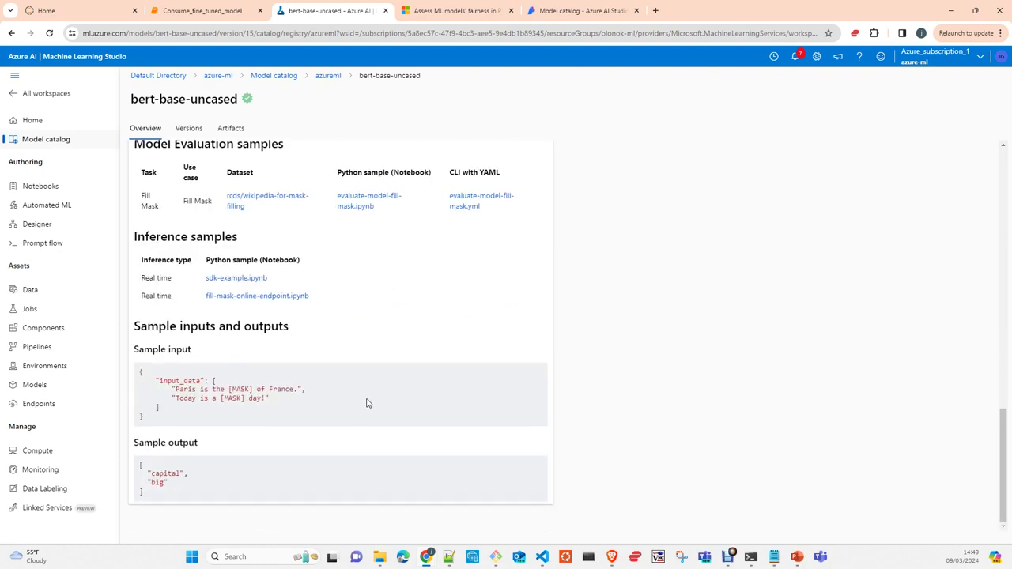
pyautogui.scroll(8, 367, 383)
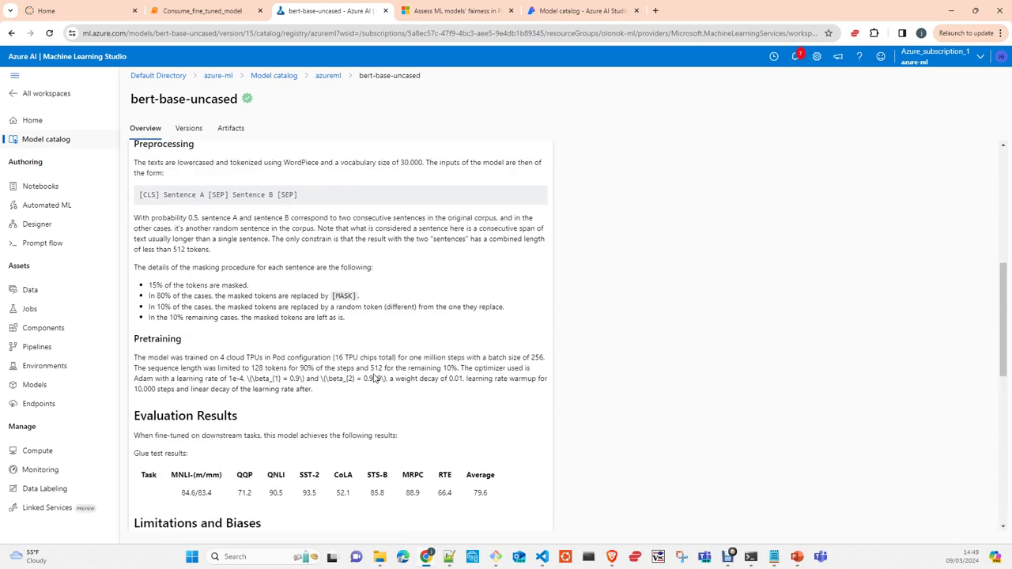
# Read through the bert-base-uncased model's license file and return to the model overview.
pyautogui.scroll(10, 376, 379)
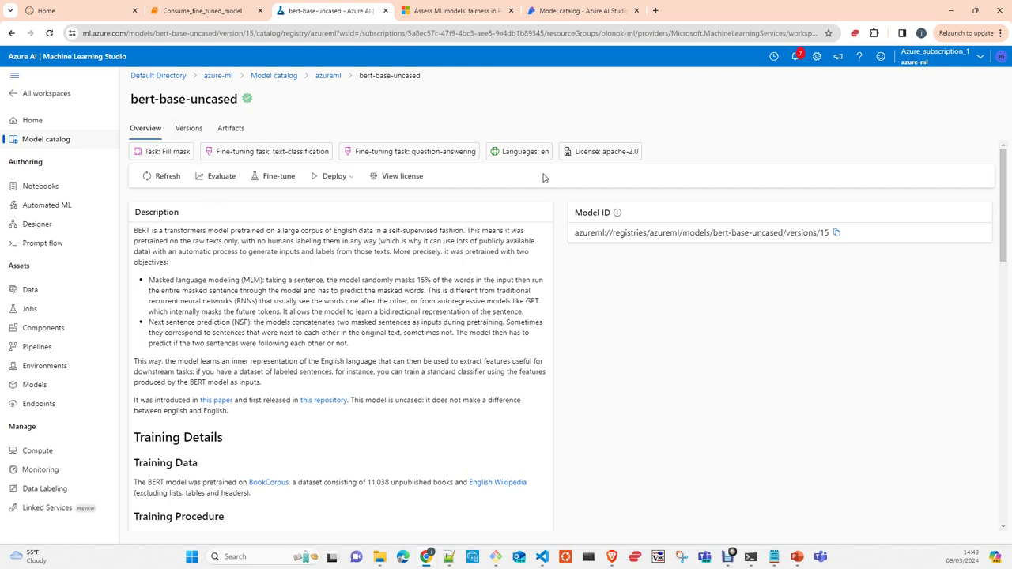
pyautogui.click(399, 181)
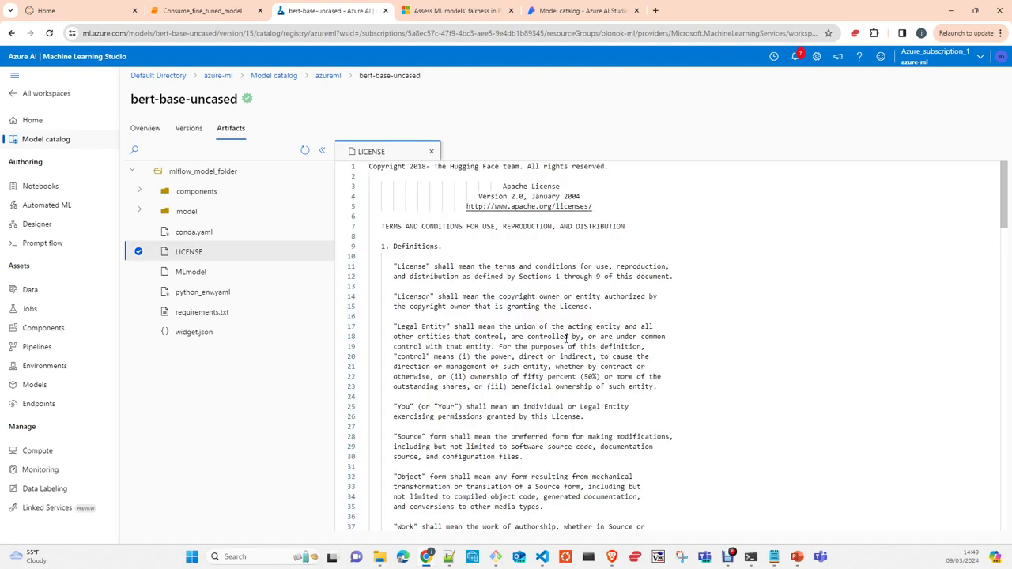
pyautogui.scroll(-10, 566, 337)
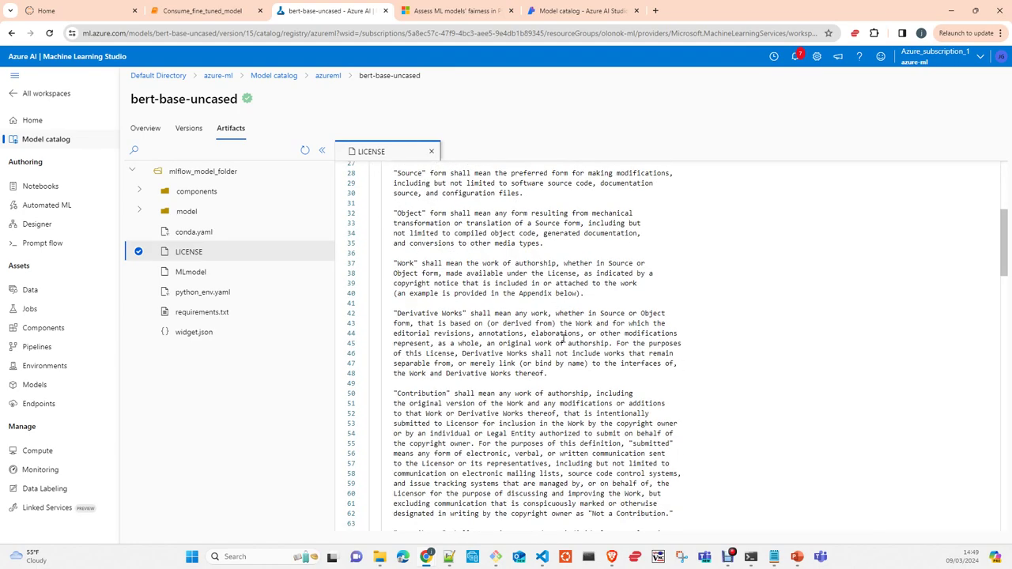
pyautogui.scroll(-20, 564, 337)
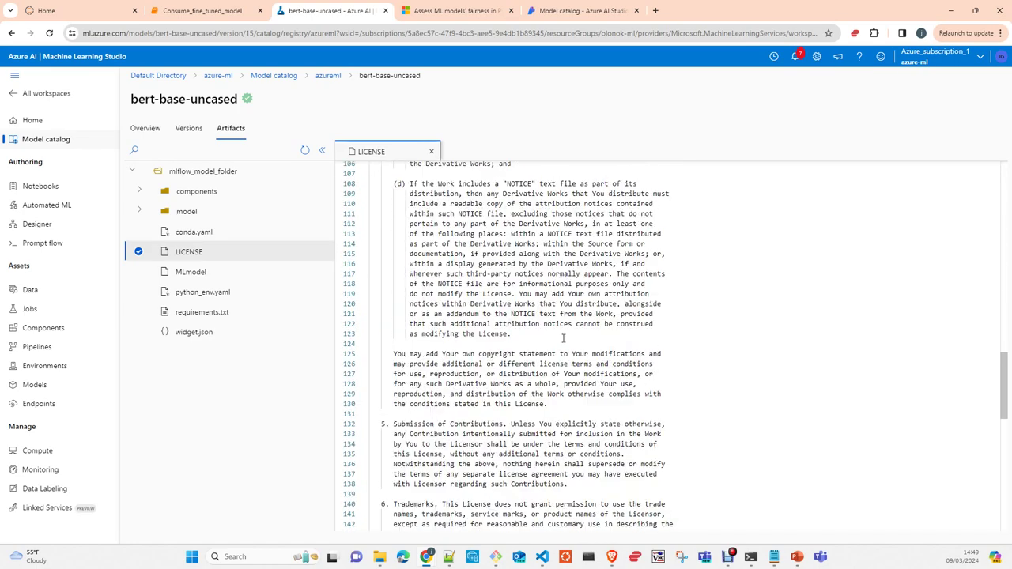
pyautogui.scroll(-5, 564, 338)
pyautogui.scroll(15, 474, 261)
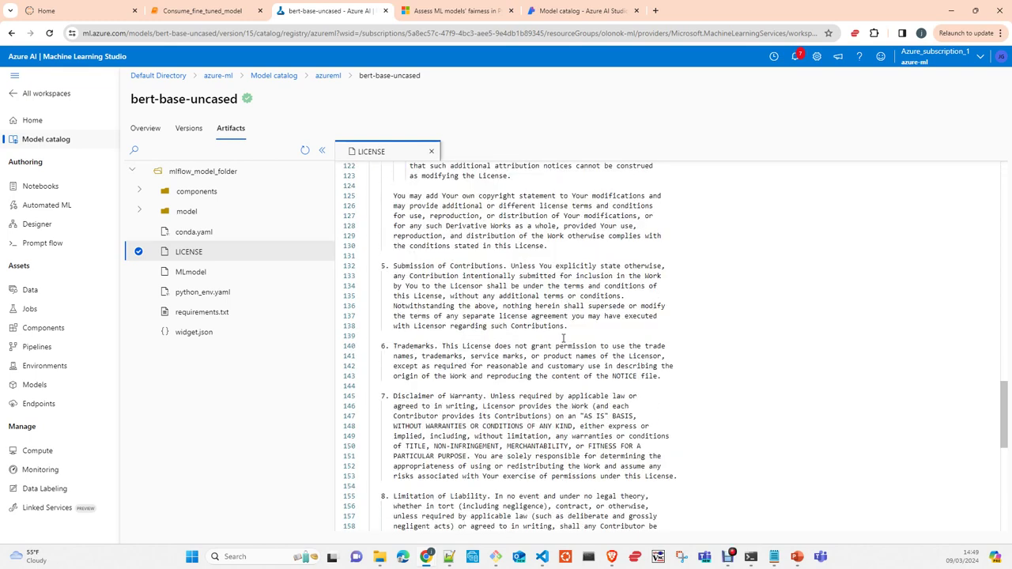
pyautogui.click(145, 128)
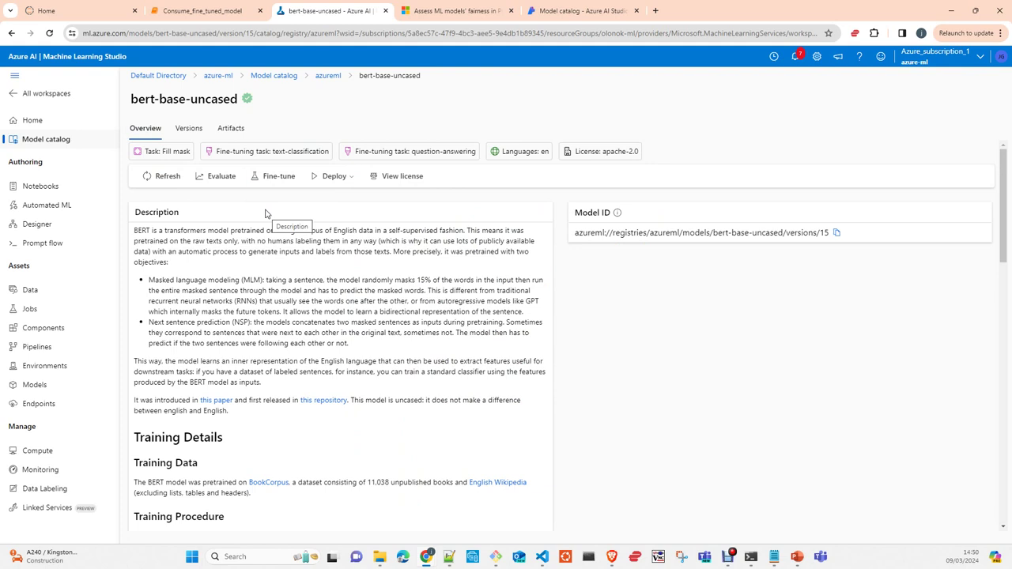
# Check the fine-tuning dataset requirements in the Consume_fine_tuned_model notebook, and view the data assets in the Machine Learning Studio workspace.
pyautogui.click(205, 11)
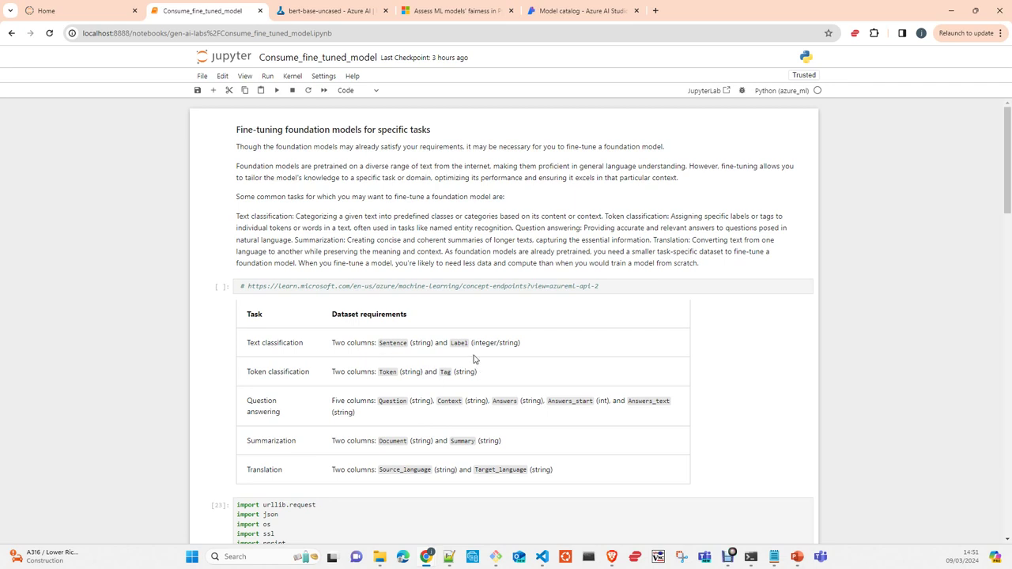
pyautogui.click(331, 16)
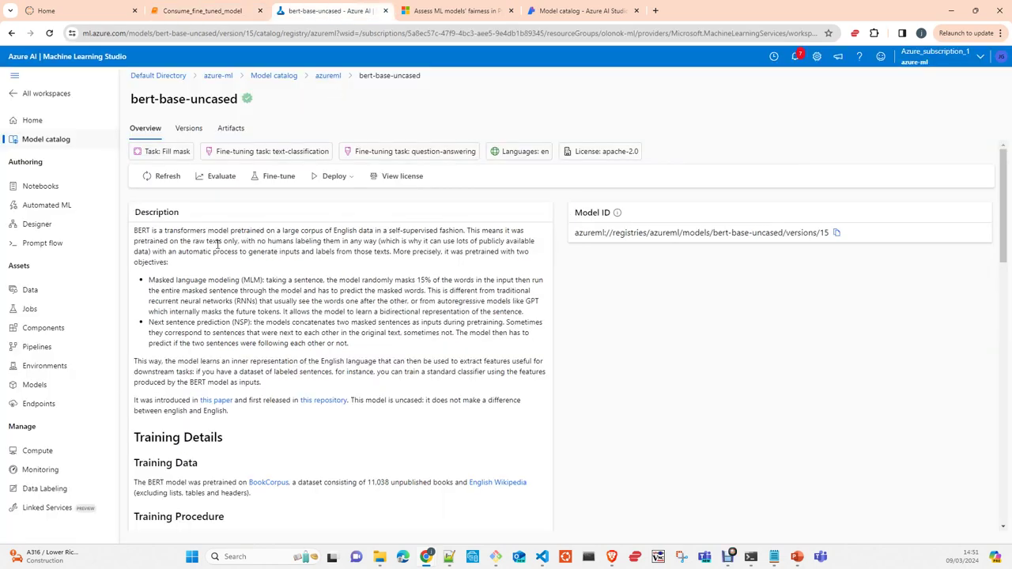
pyautogui.click(68, 295)
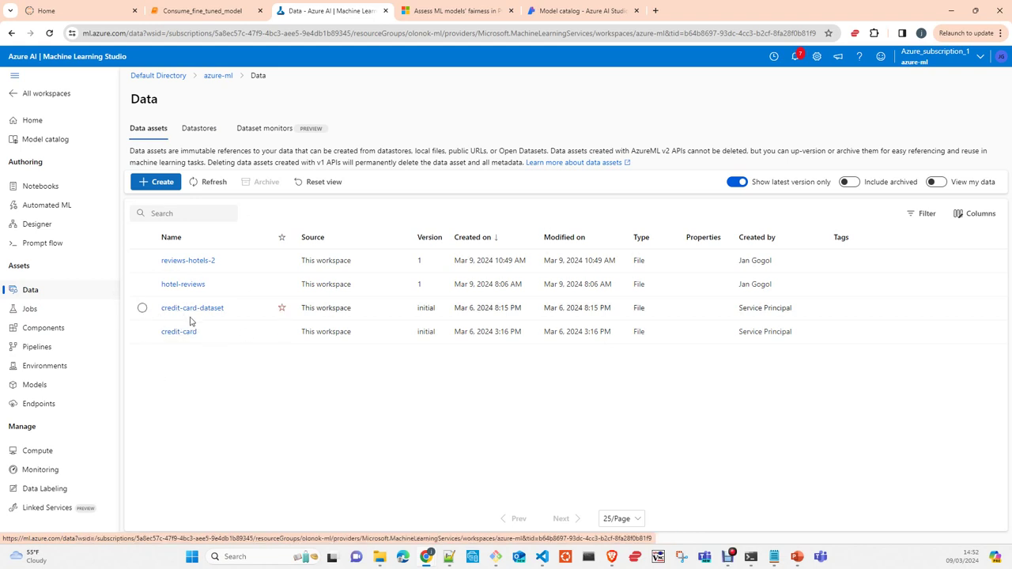
# Filter the model catalog by the Text classification fine-tuning task and reopen the bert-base-uncased model.
pyautogui.click(51, 149)
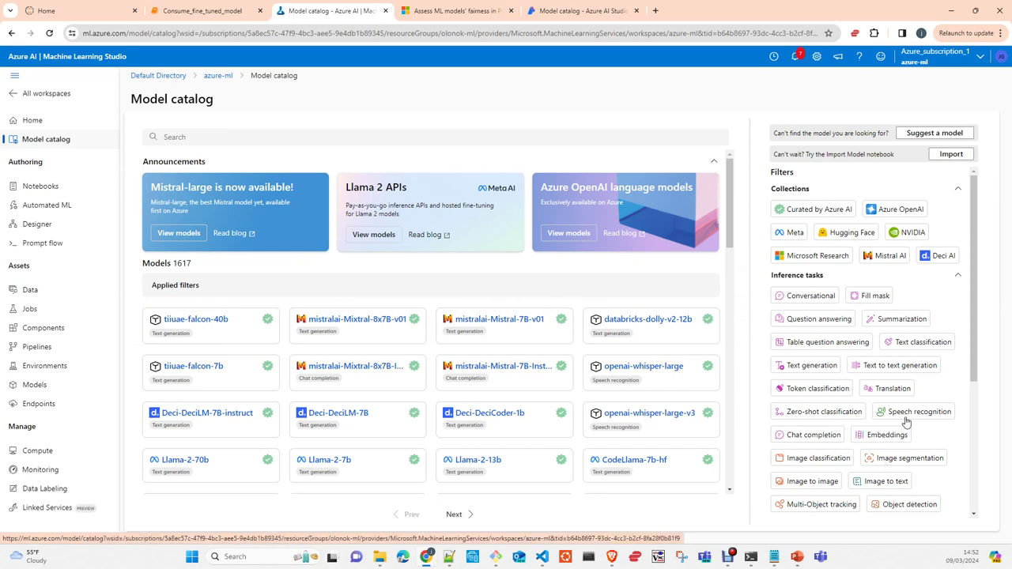
pyautogui.scroll(-5, 885, 418)
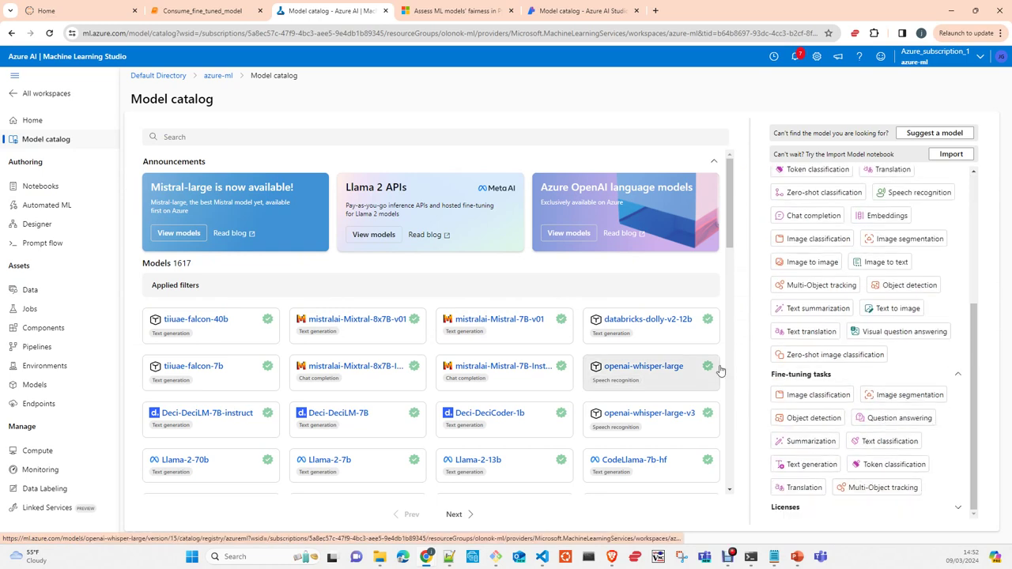
pyautogui.click(895, 445)
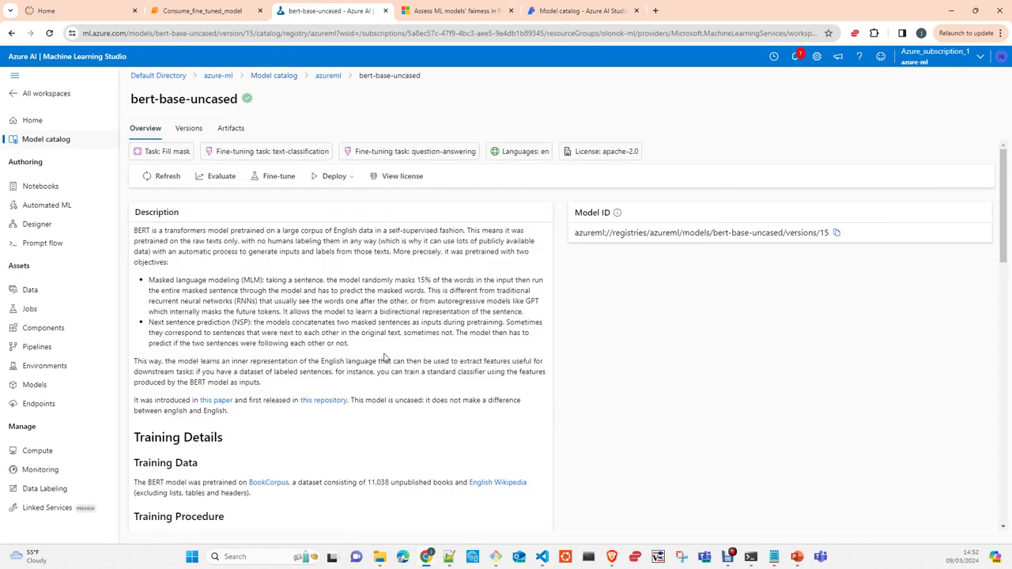
# Start a fine-tuning job for bert-base-uncased with advanced settings, accepting the basic settings with the existing TextClassification experiment.
pyautogui.click(280, 177)
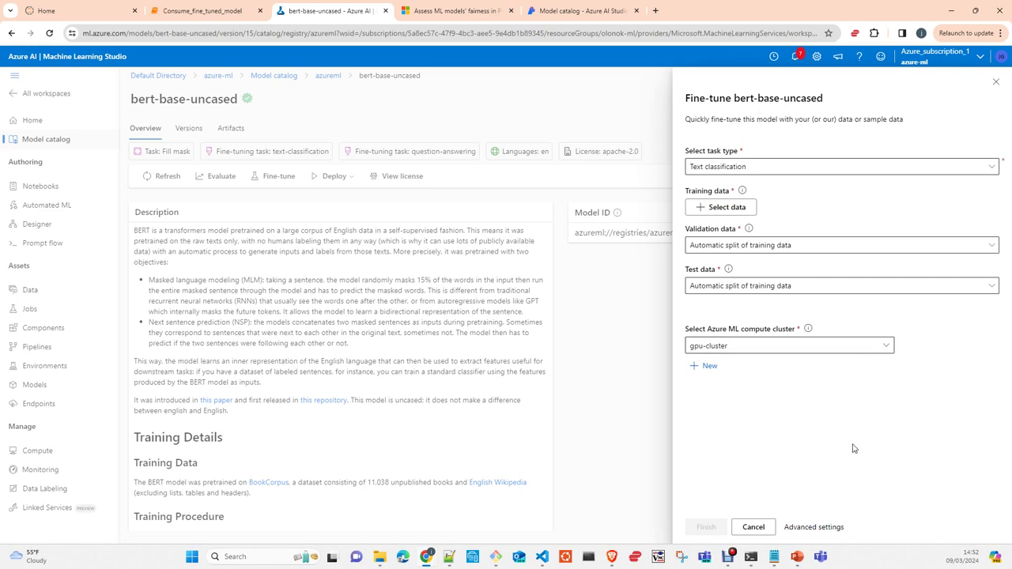
pyautogui.click(828, 535)
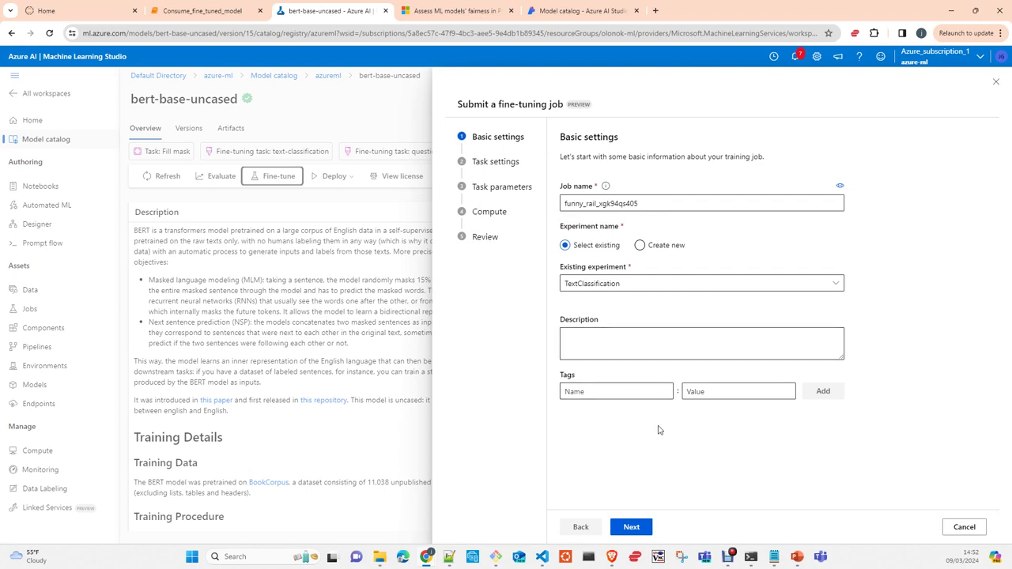
pyautogui.click(642, 530)
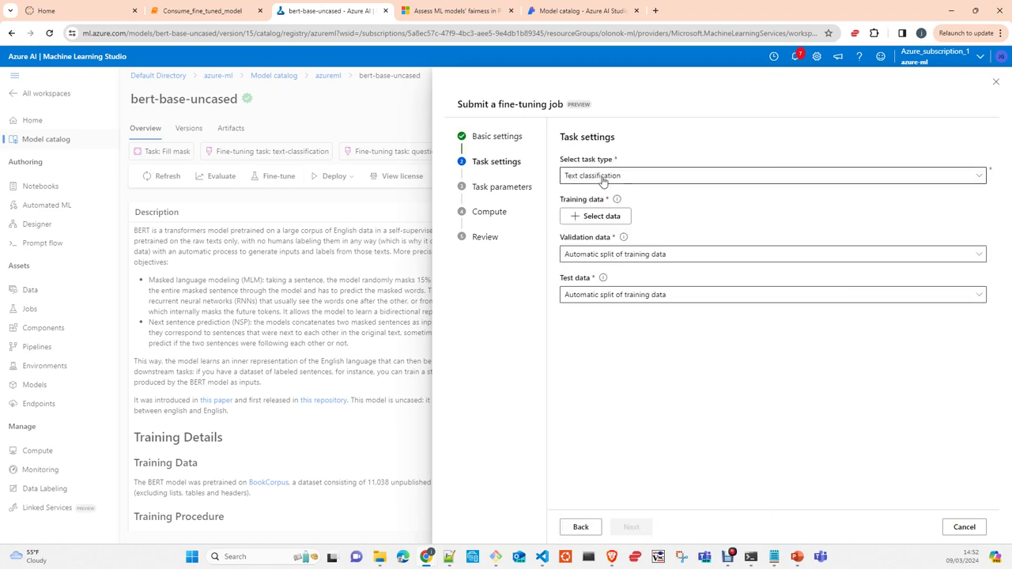
# Open the training data selection, review the existing data assets, and return to the option for uploading a local file.
pyautogui.click(604, 218)
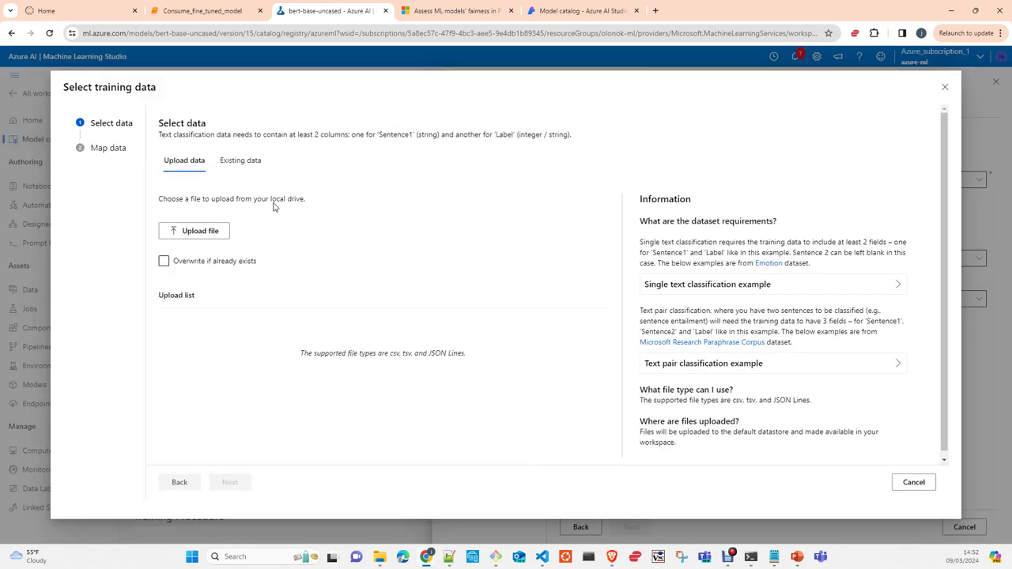
pyautogui.click(255, 162)
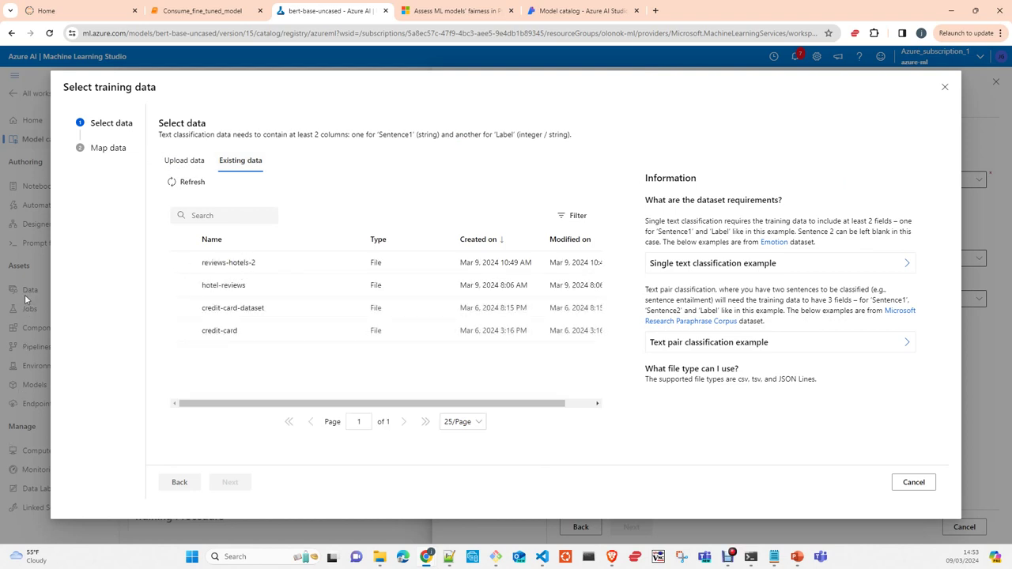
pyautogui.click(187, 170)
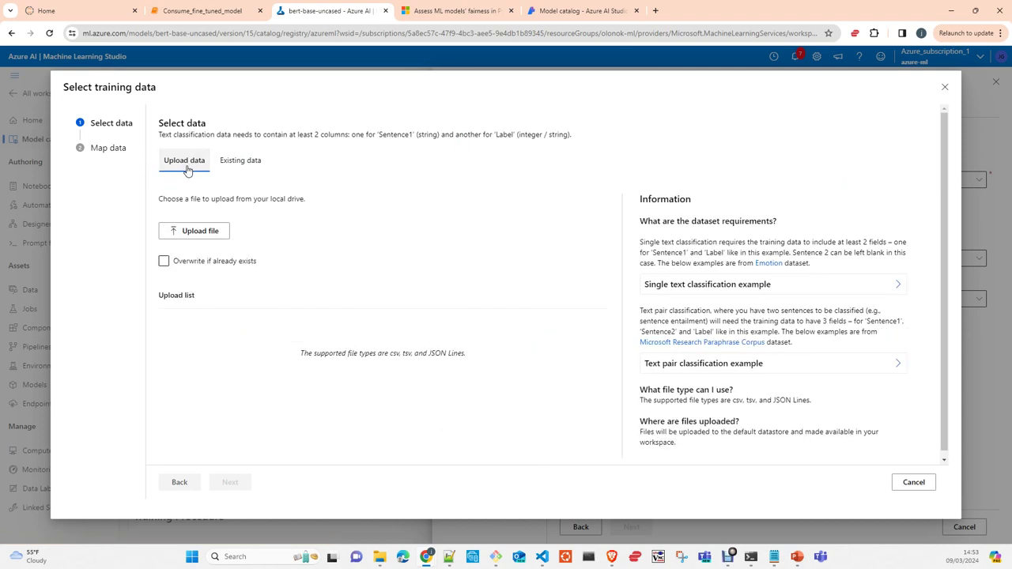
# Upload hotel_reviews_small.csv from the D: drive folder repos\gen-ai-labs\Labs\data as the training data.
pyautogui.click(201, 232)
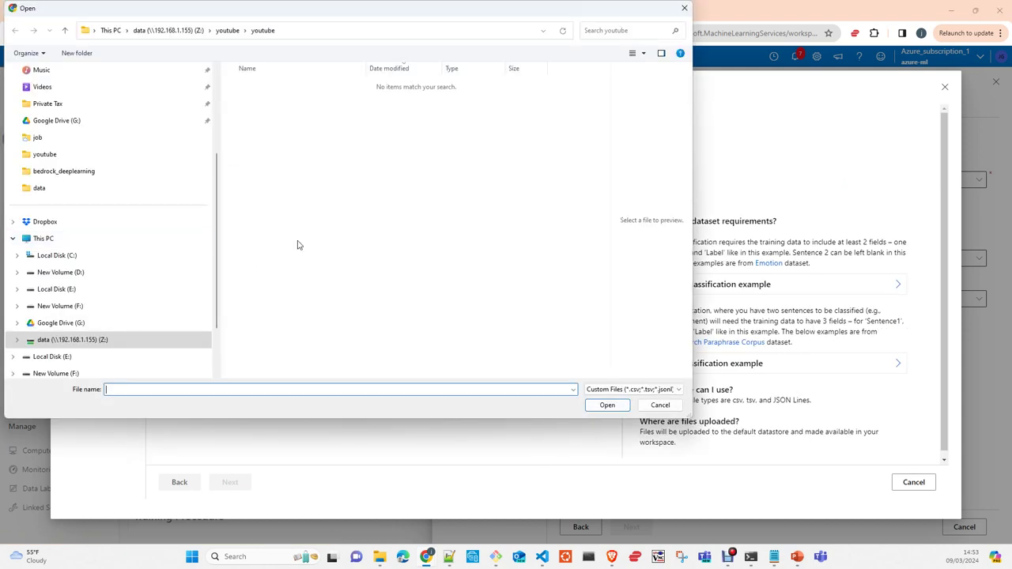
pyautogui.click(167, 30)
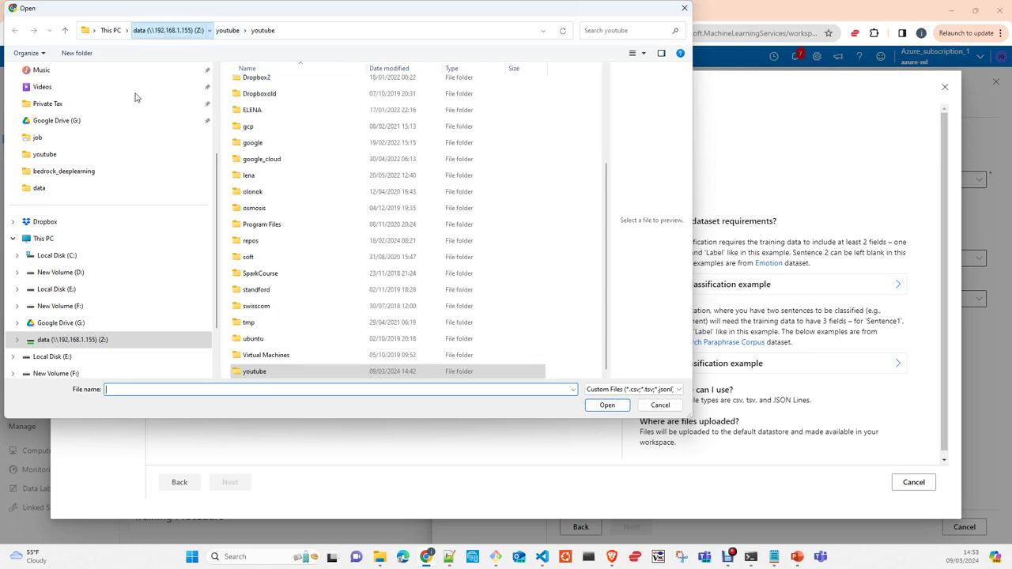
pyautogui.click(47, 274)
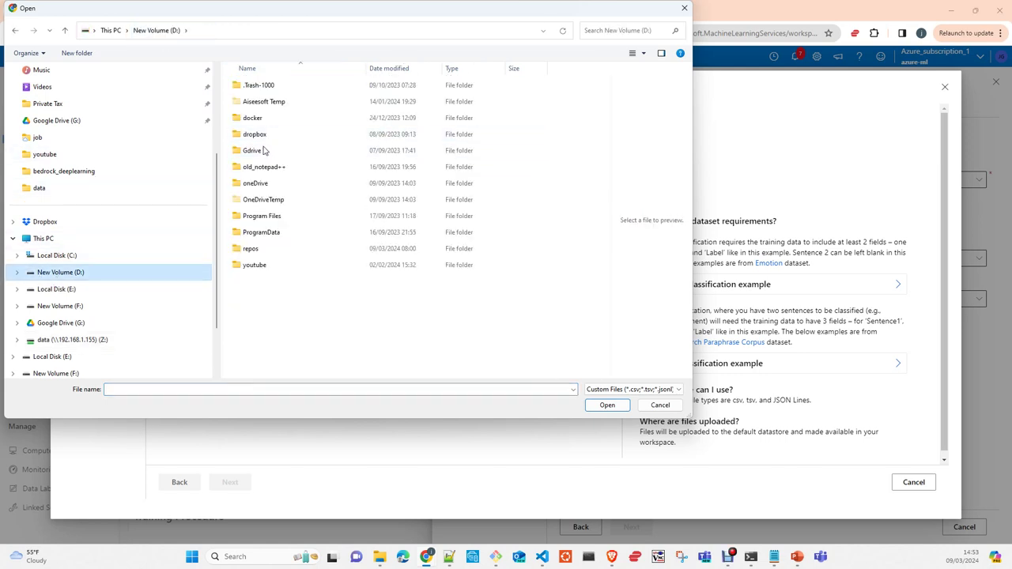
pyautogui.doubleClick(257, 249)
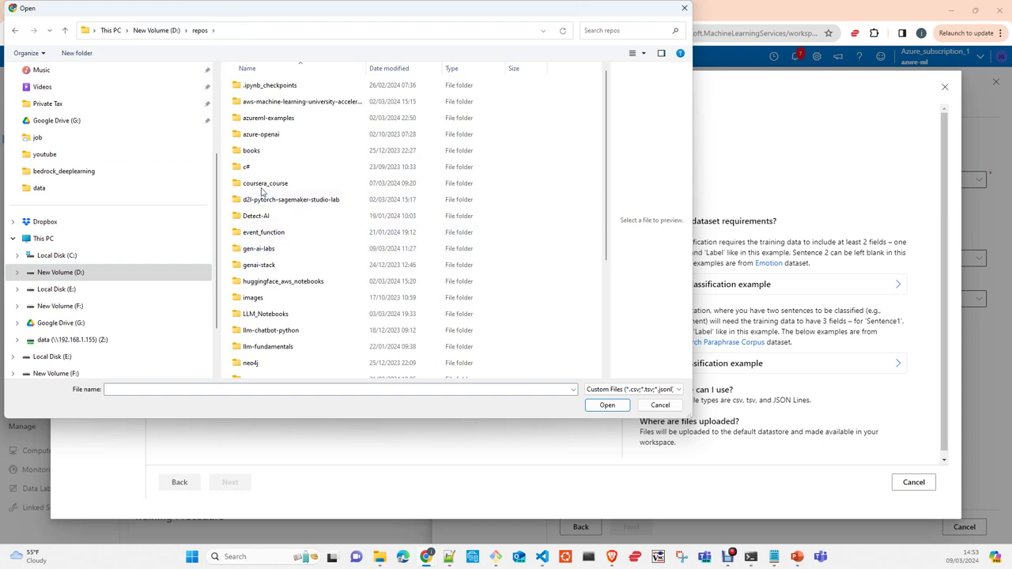
pyautogui.doubleClick(267, 249)
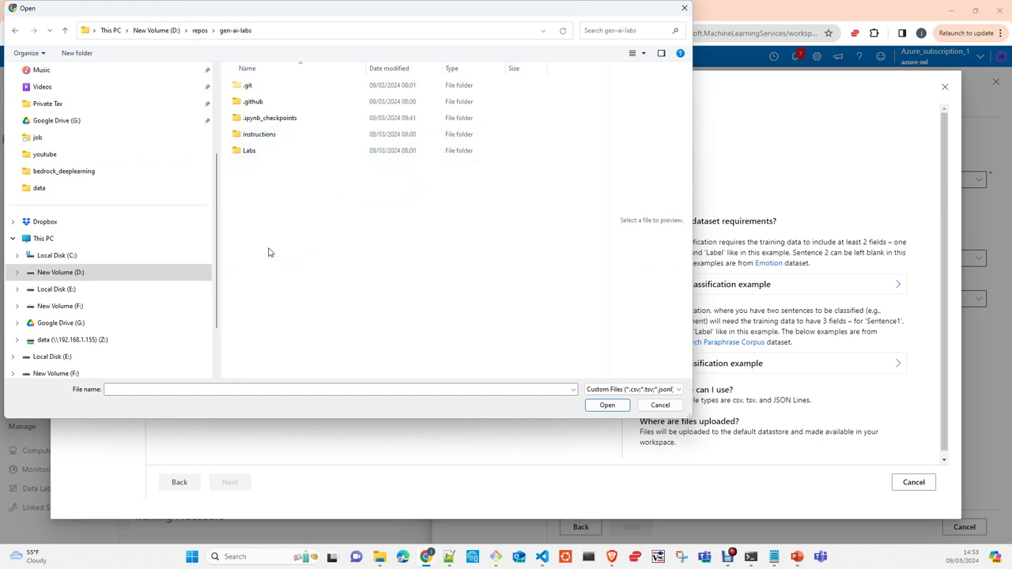
pyautogui.doubleClick(262, 152)
pyautogui.doubleClick(252, 87)
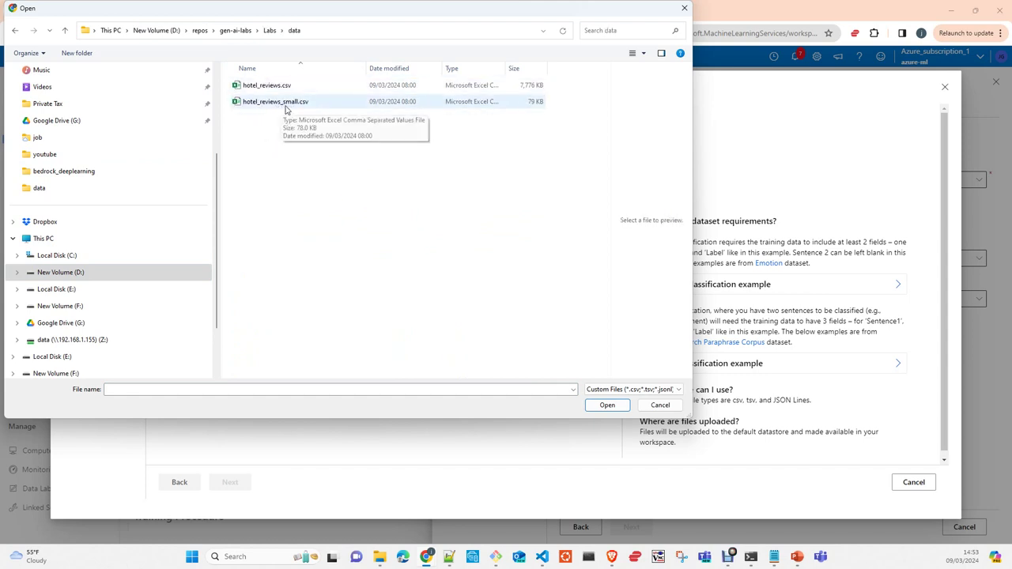
pyautogui.click(287, 106)
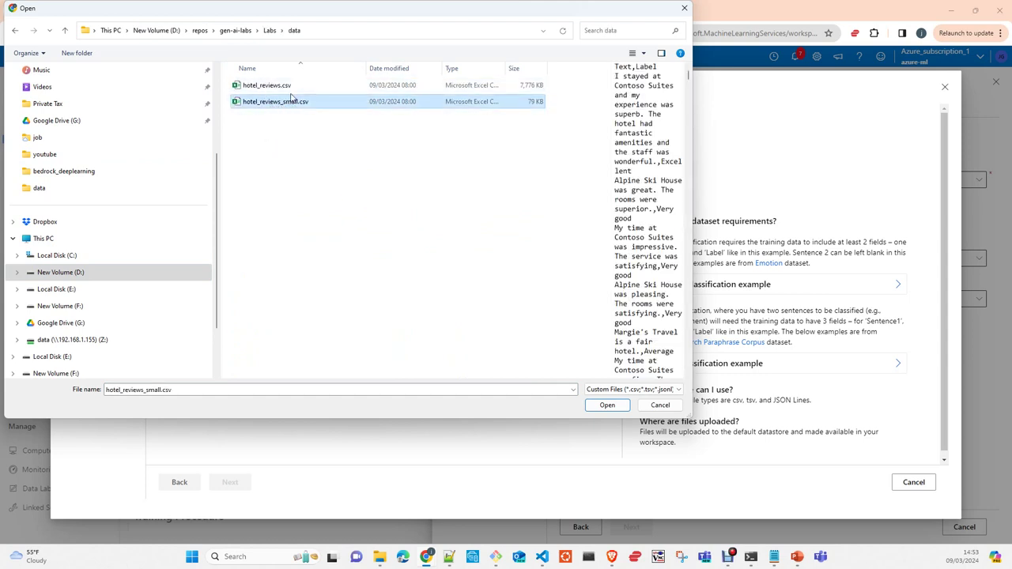
pyautogui.click(605, 406)
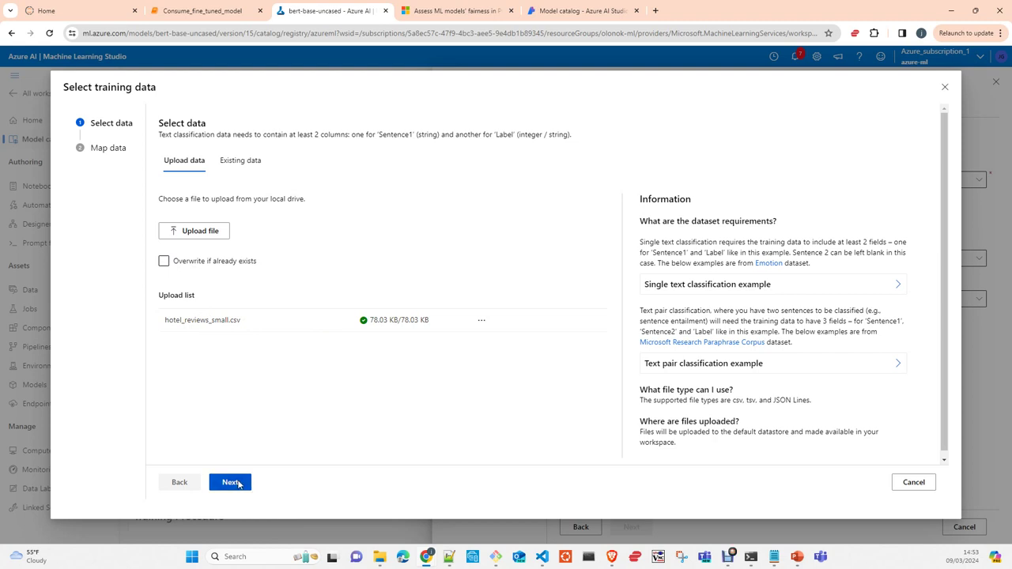
# Preview the training data and map Text to the 'sentence1 key' column and Label to the 'label key' column.
pyautogui.click(232, 483)
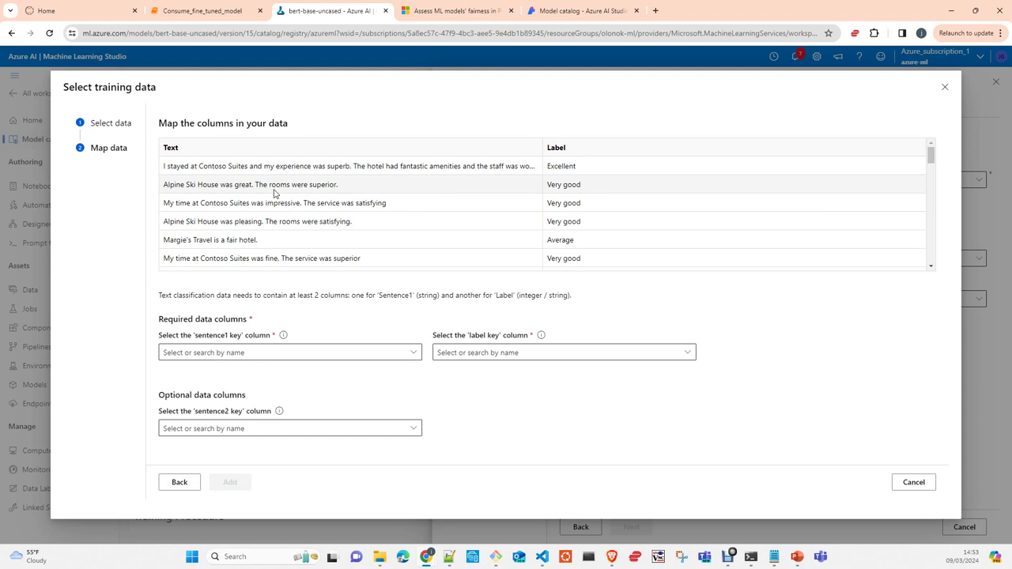
pyautogui.scroll(-5, 284, 183)
pyautogui.scroll(6, 287, 181)
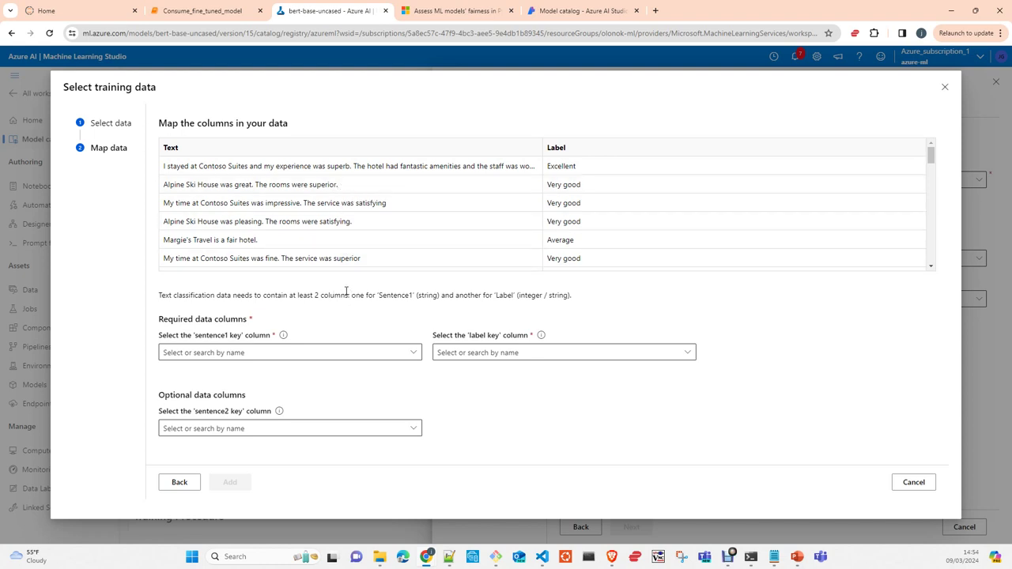
pyautogui.click(255, 355)
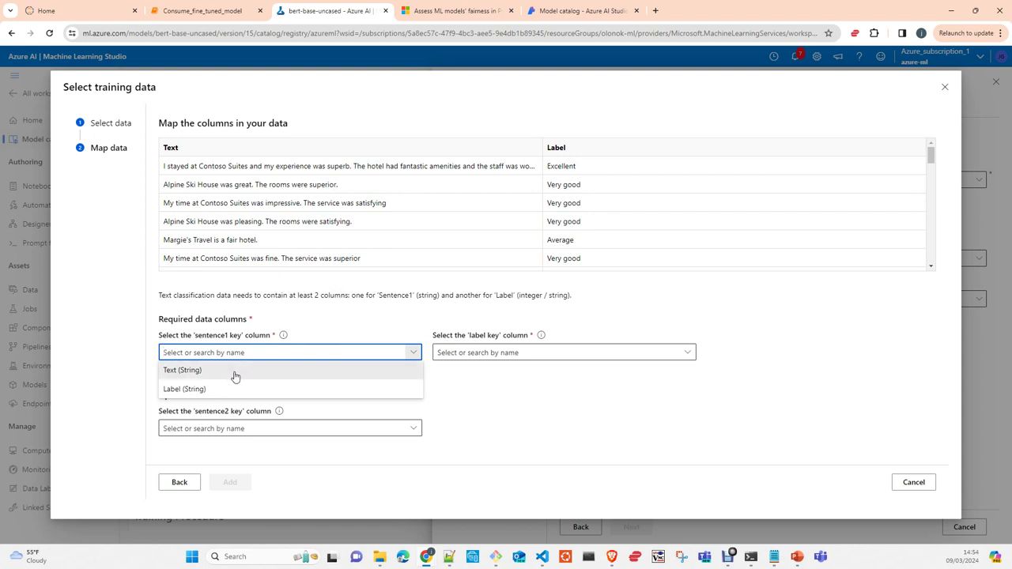
pyautogui.click(235, 371)
pyautogui.click(521, 353)
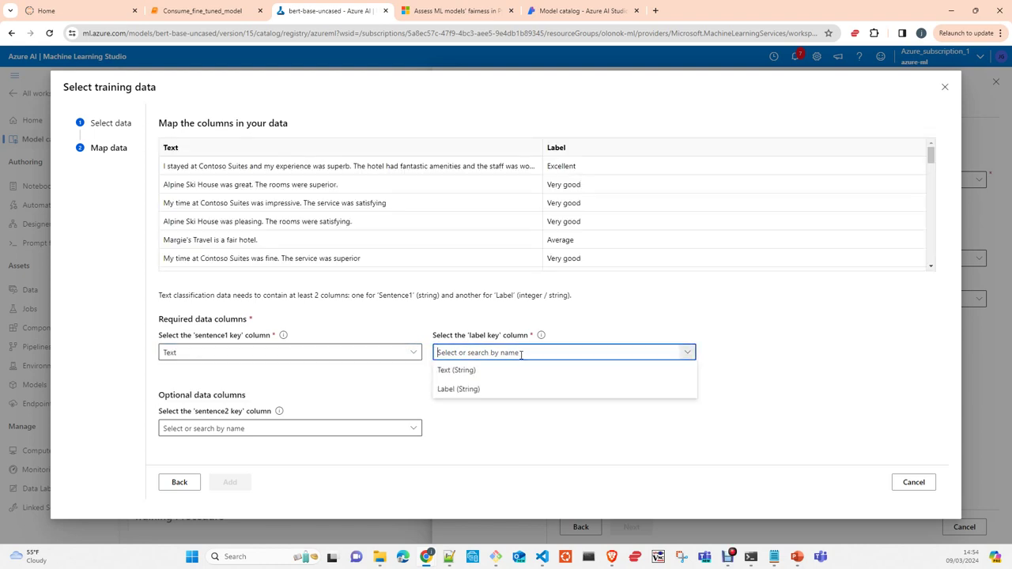
pyautogui.click(480, 388)
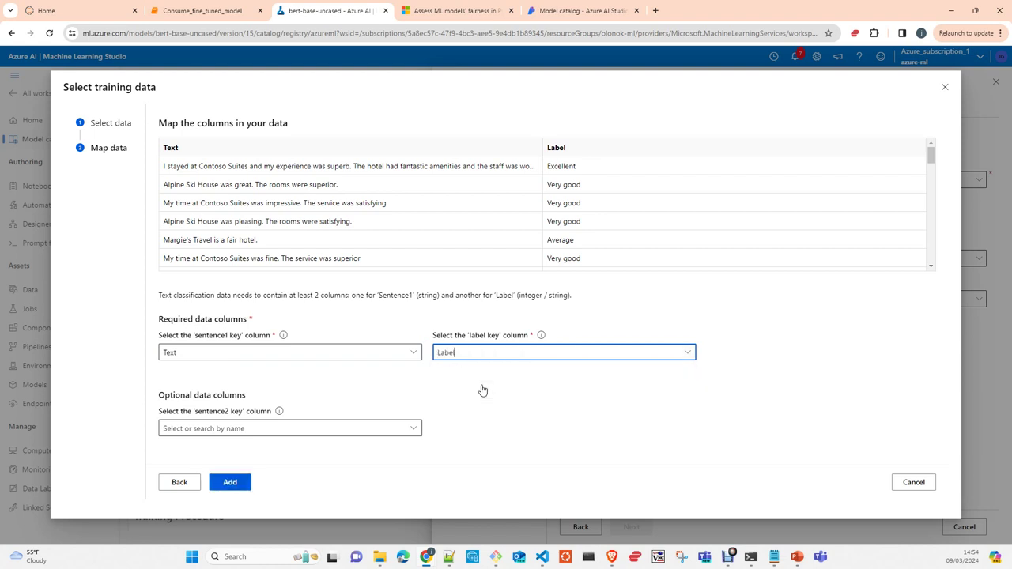
# Go back to the data selection stage and examine the dataset requirements with the single text classification example.
pyautogui.click(187, 482)
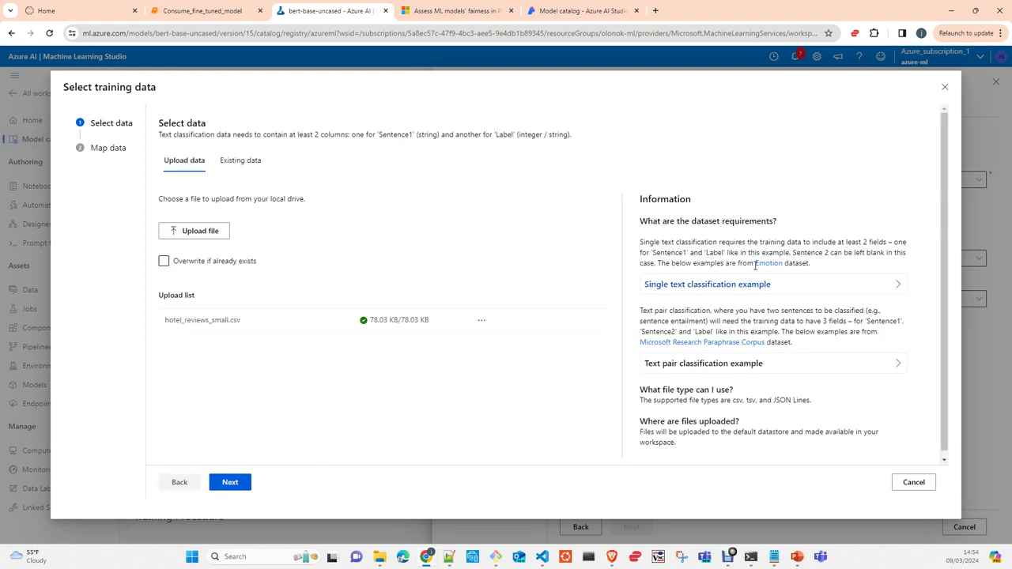
pyautogui.scroll(-1, 830, 269)
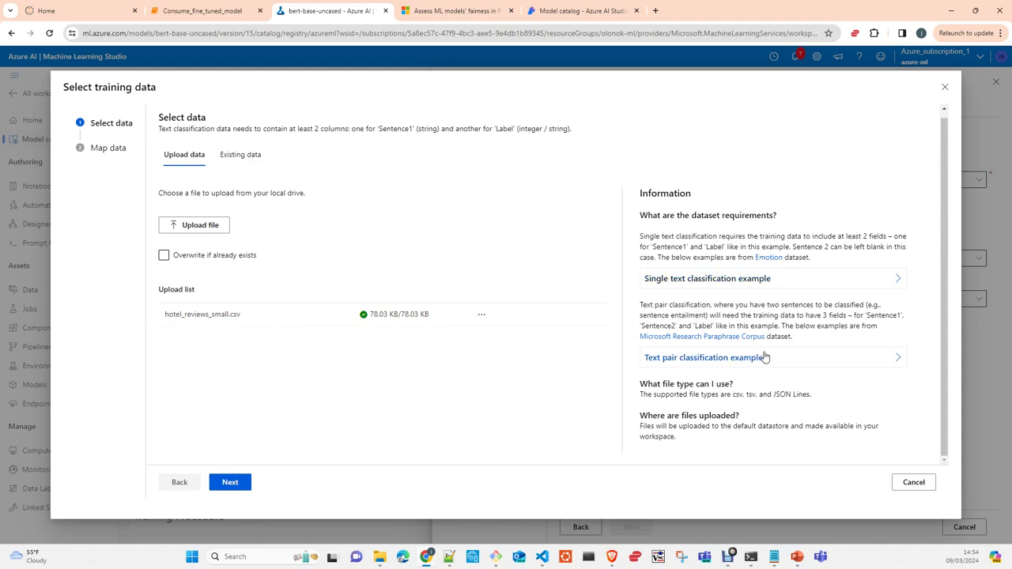
pyautogui.click(708, 280)
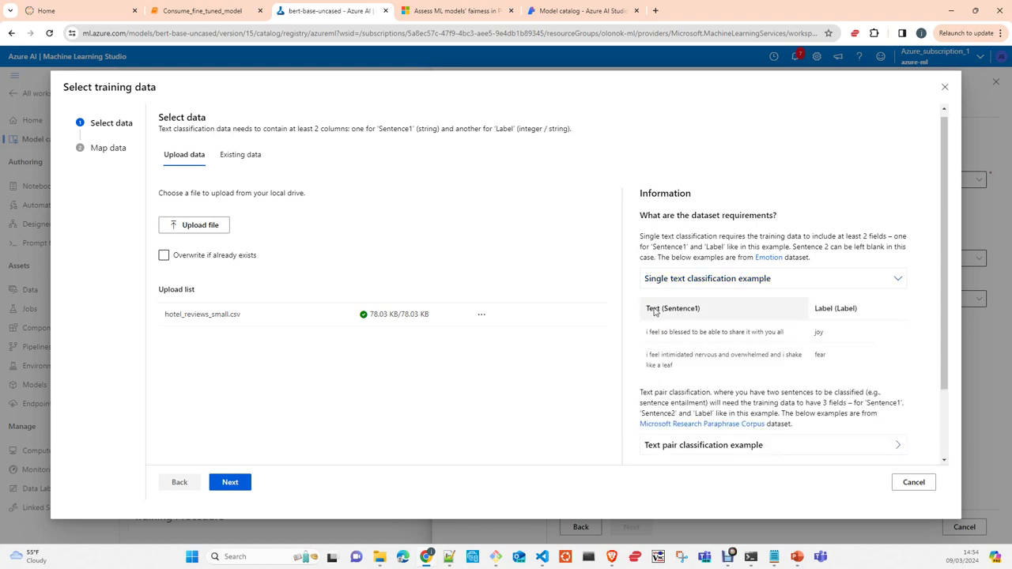
pyautogui.scroll(-1, 719, 348)
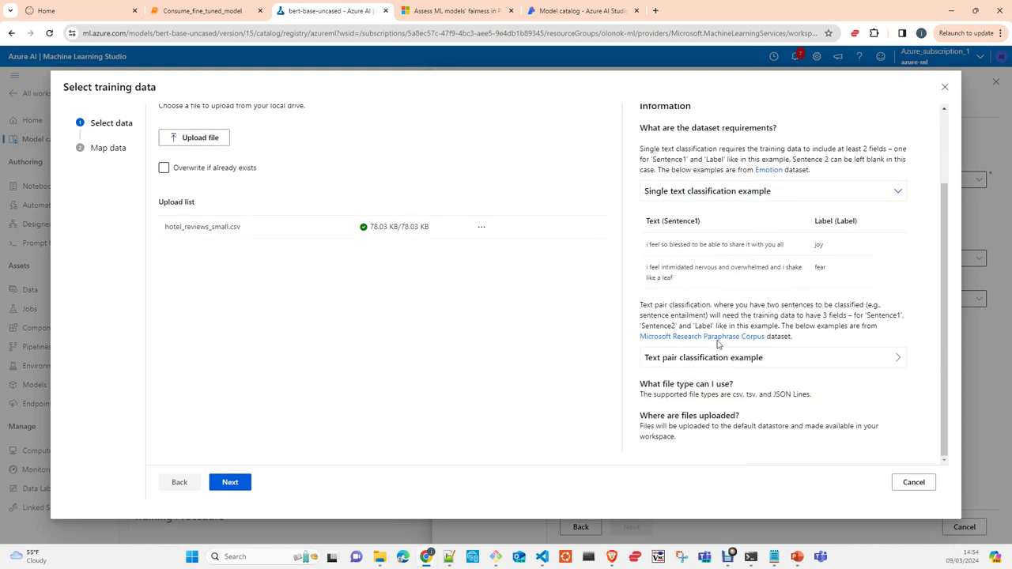
# Expand the text pair classification example and compare its required fields with the single text classification example.
pyautogui.click(700, 359)
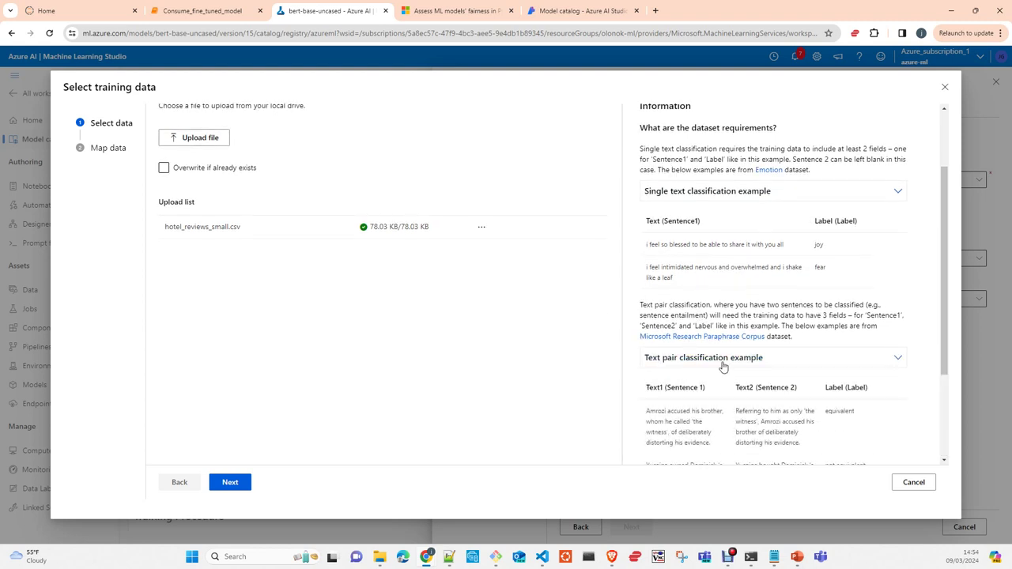
pyautogui.scroll(-2, 723, 367)
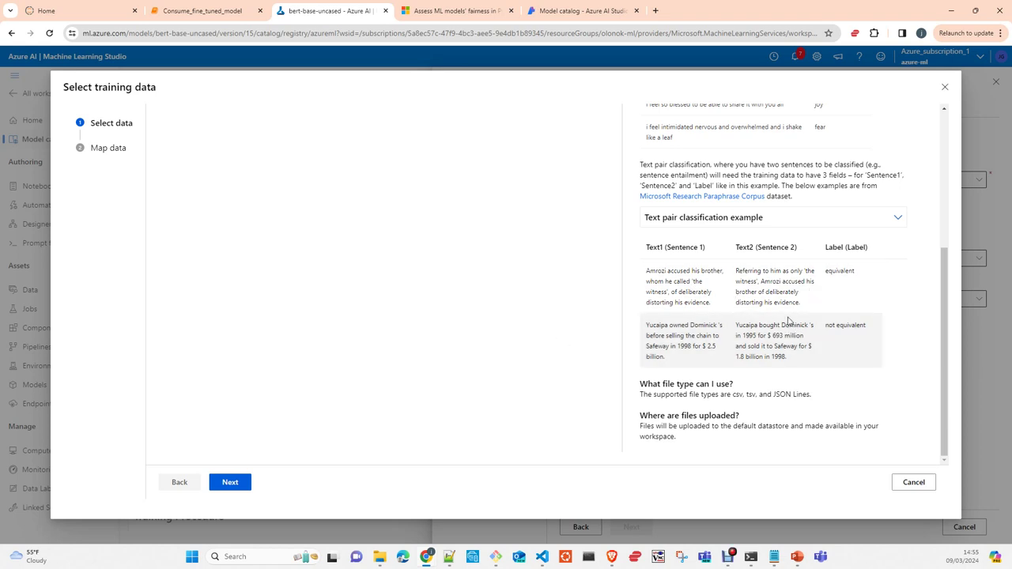
pyautogui.scroll(3, 737, 294)
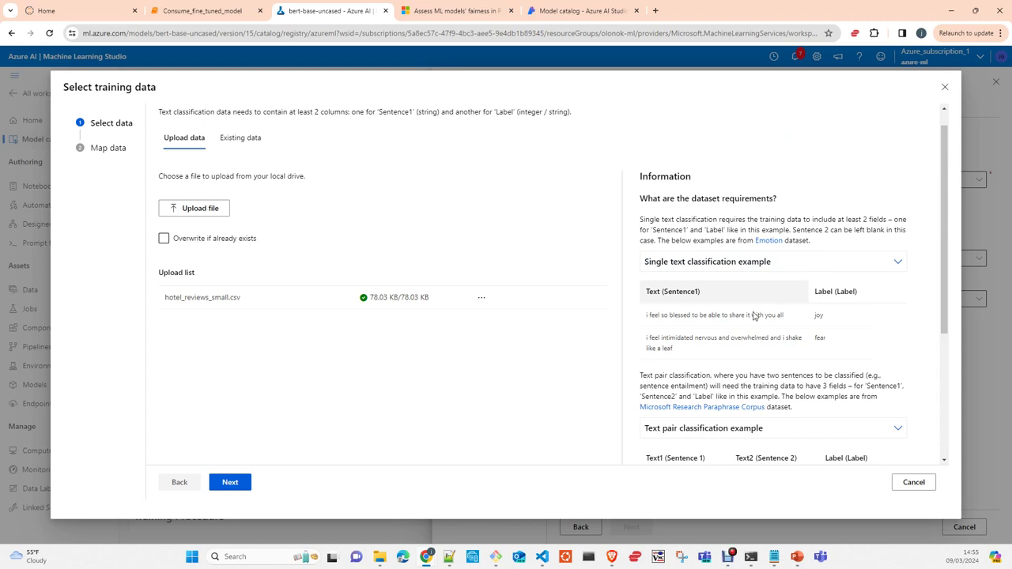
pyautogui.scroll(-2, 755, 316)
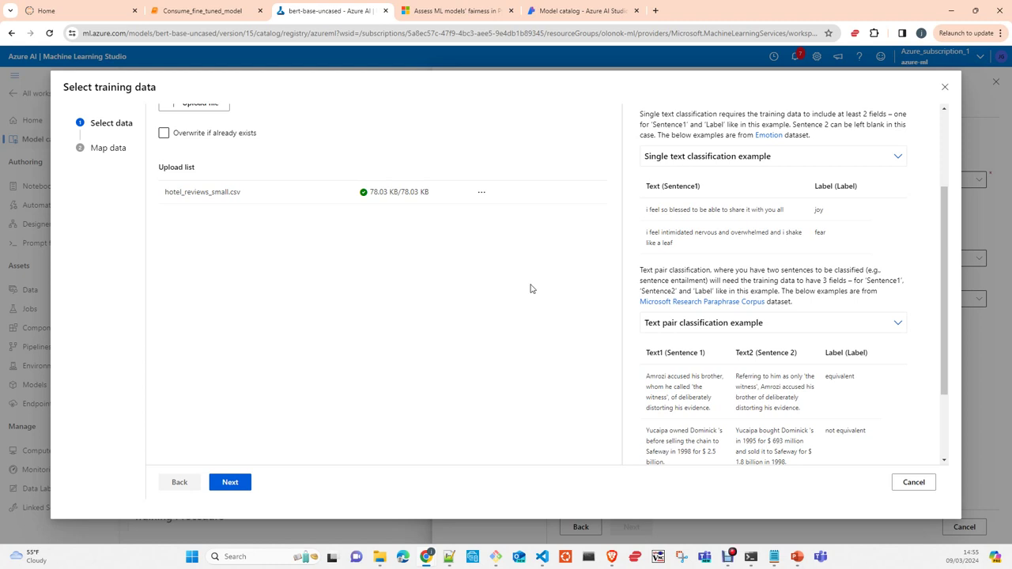
pyautogui.scroll(3, 532, 287)
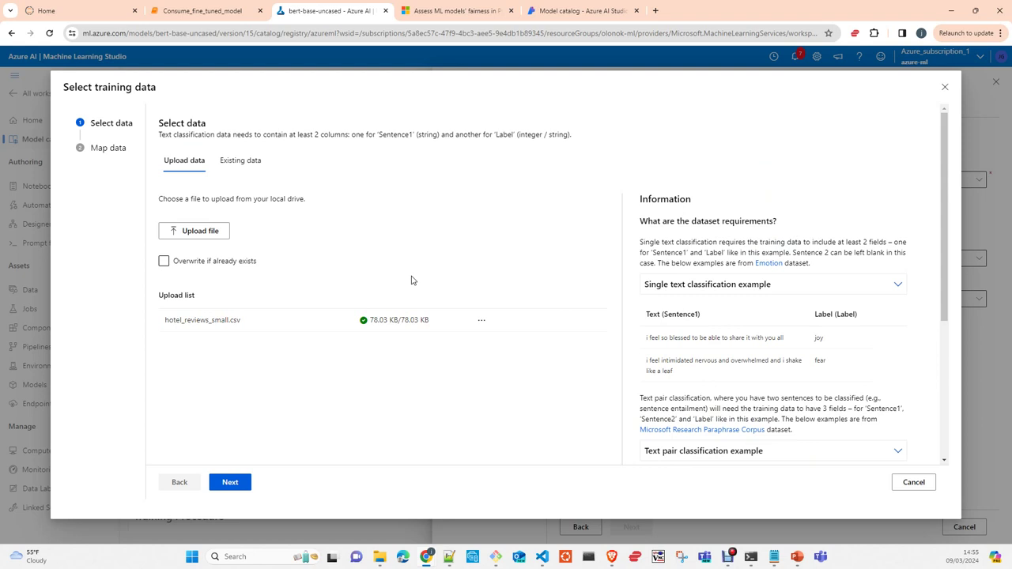
# Choose the existing hotel-reviews data asset as the training data and proceed to its column mapping.
pyautogui.click(244, 161)
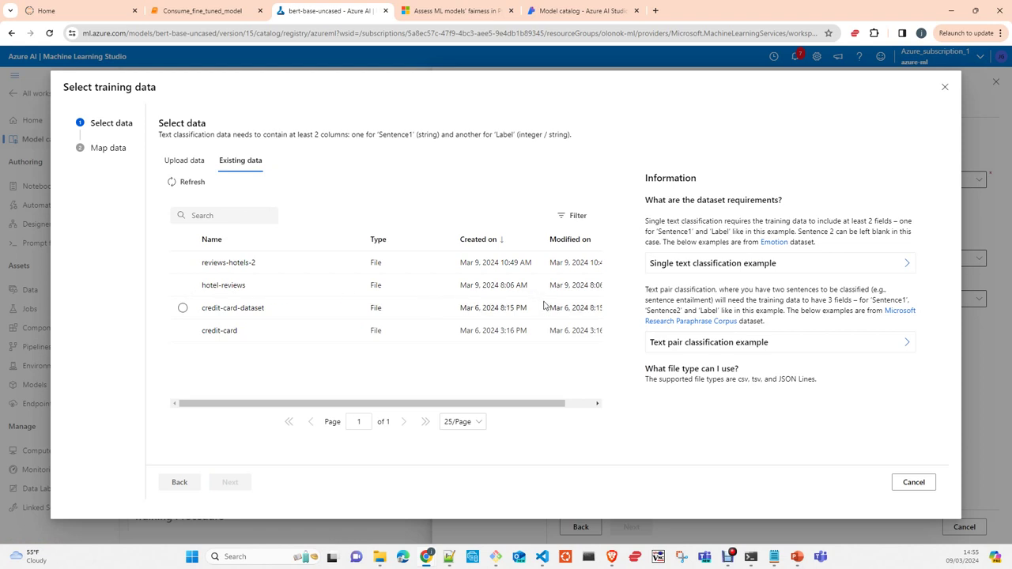
pyautogui.click(183, 286)
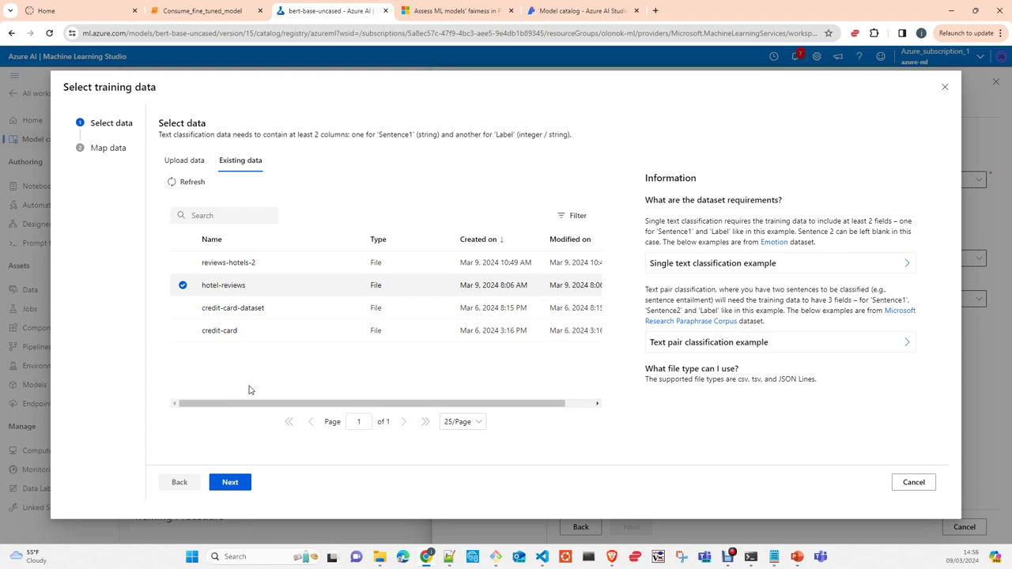
pyautogui.click(230, 482)
# Map Text to the 'sentence1 key' column and Label to the 'label key' column, and add hotel-reviews as training data.
pyautogui.click(248, 226)
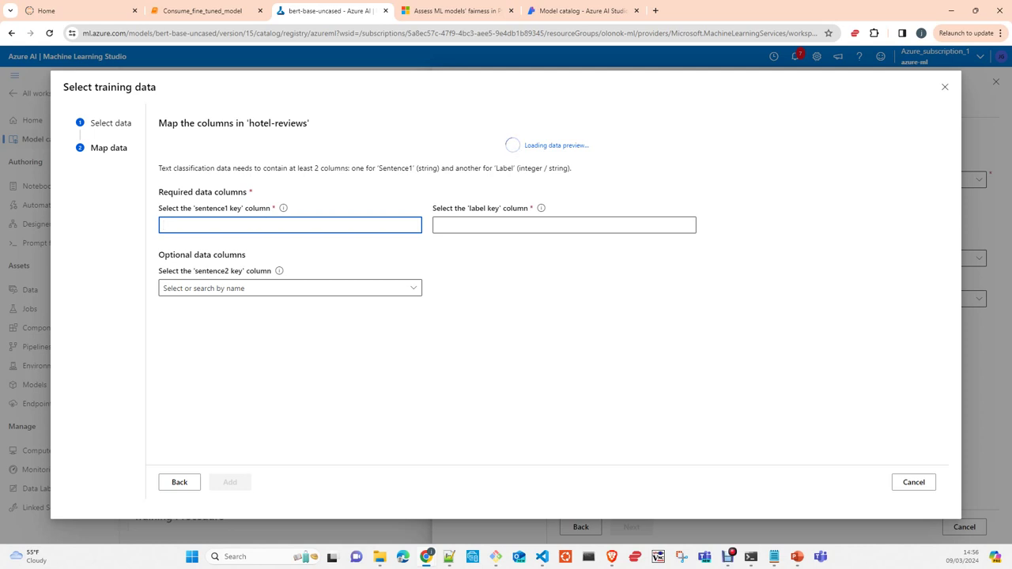
pyautogui.click(256, 352)
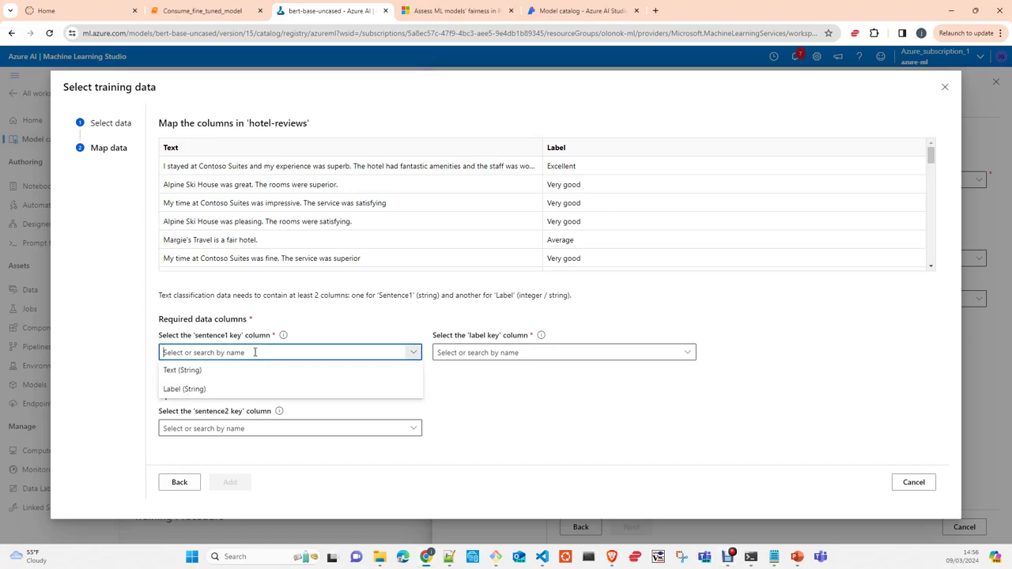
pyautogui.click(239, 372)
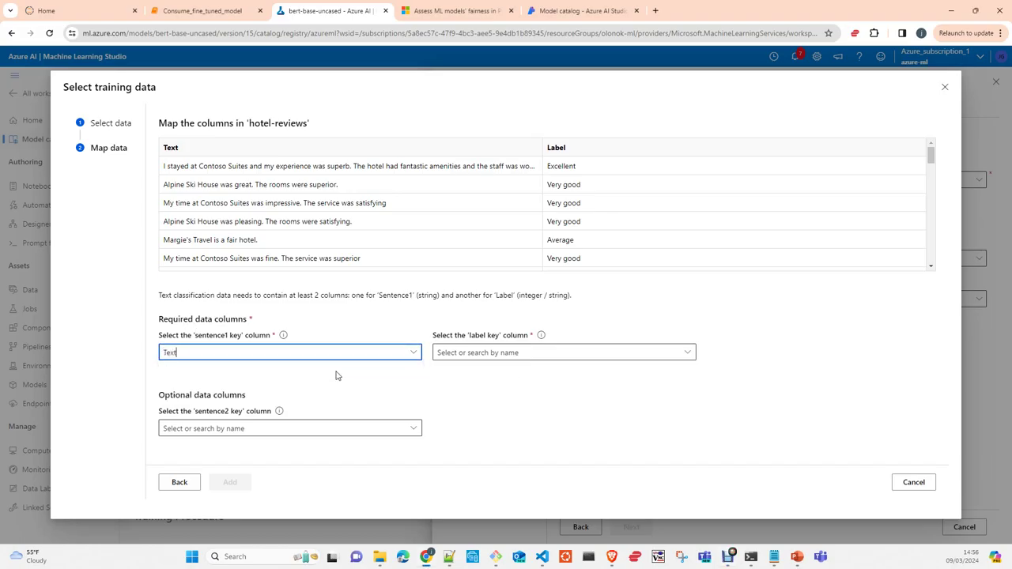
pyautogui.click(515, 353)
pyautogui.click(479, 388)
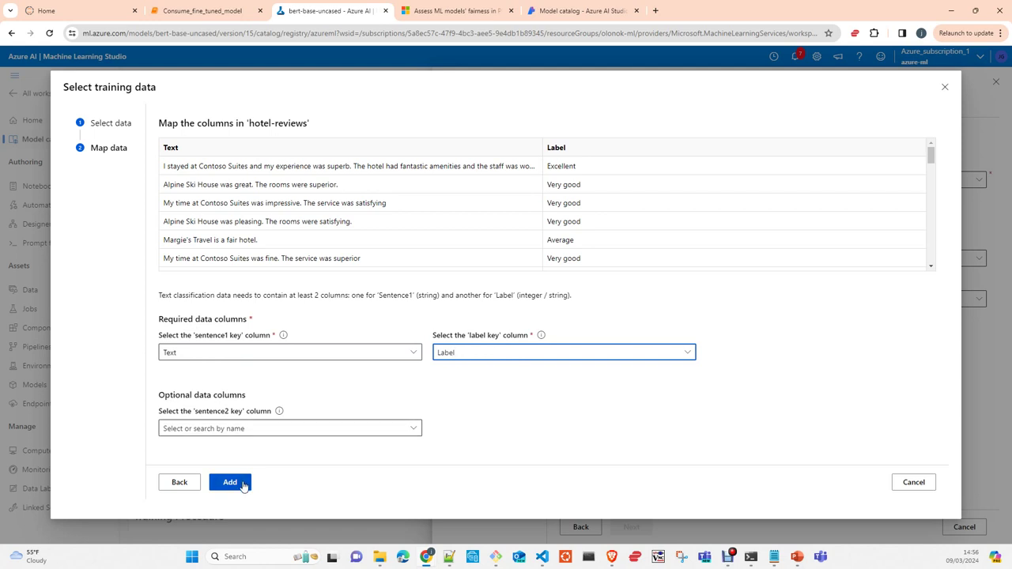
pyautogui.click(230, 482)
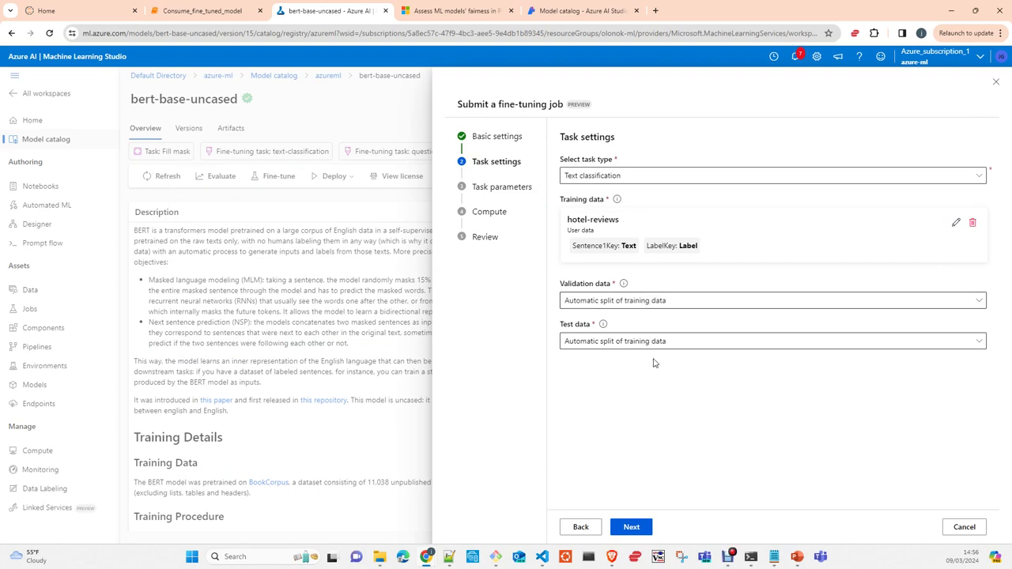
# Check the validation and test data options, keep Automatic split of training data for both, and continue to the task parameters.
pyautogui.click(719, 303)
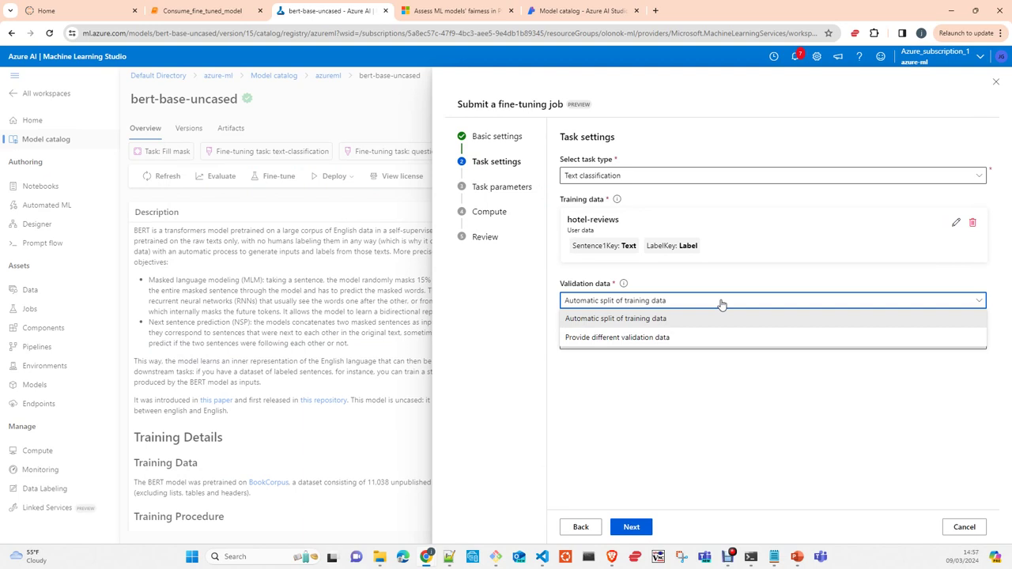
pyautogui.click(721, 303)
pyautogui.click(666, 345)
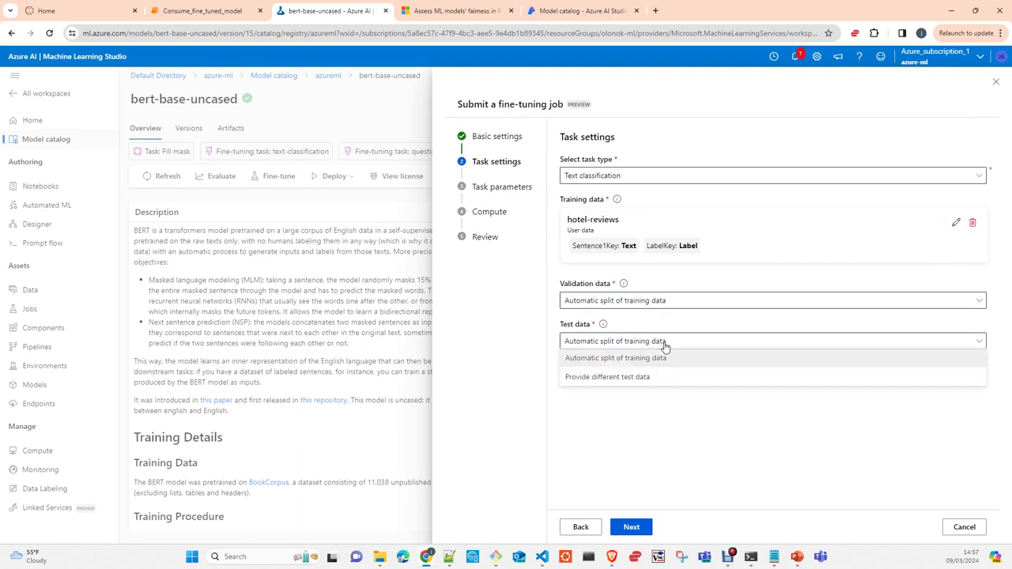
pyautogui.click(666, 345)
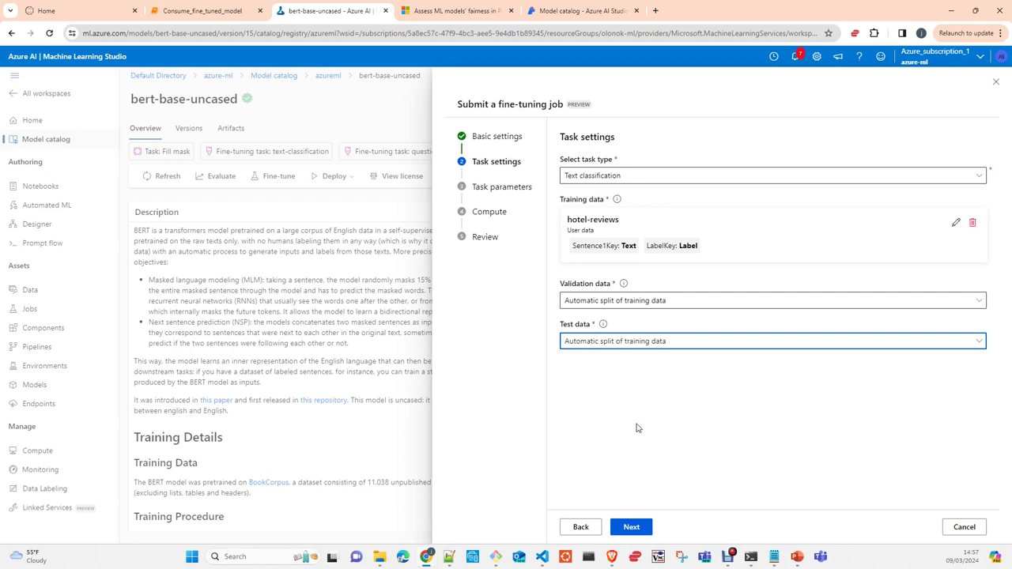
pyautogui.click(646, 532)
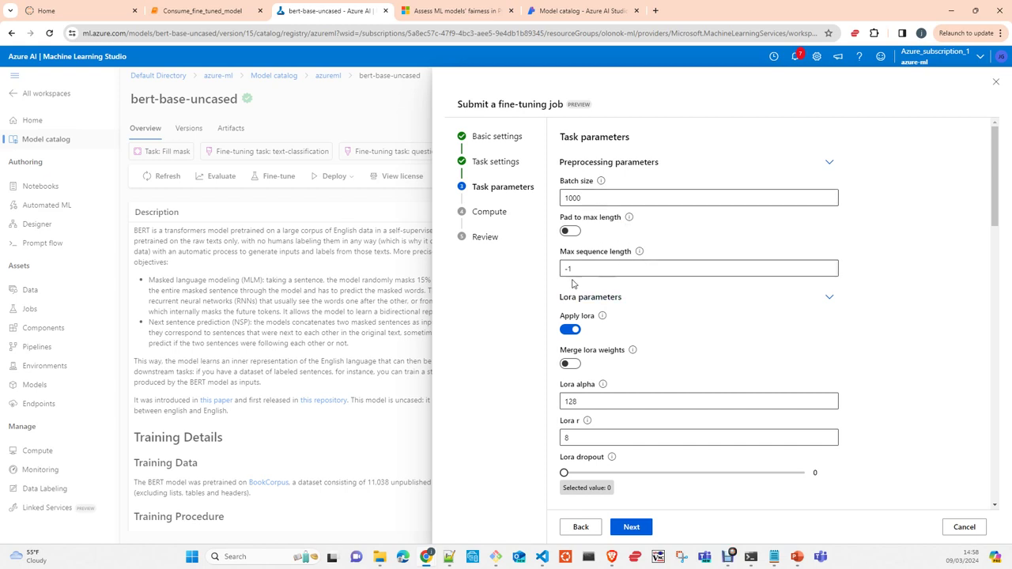
# Examine the preprocessing, Lora and training parameters, including max sequence length, epochs, learning rate and batch sizes.
pyautogui.scroll(-2, 654, 303)
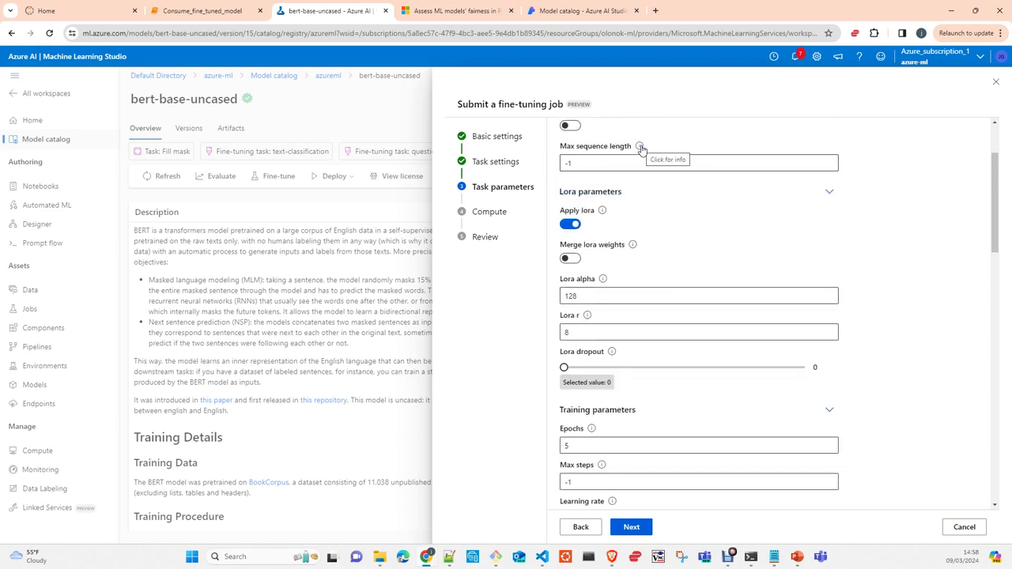
pyautogui.moveTo(641, 149)
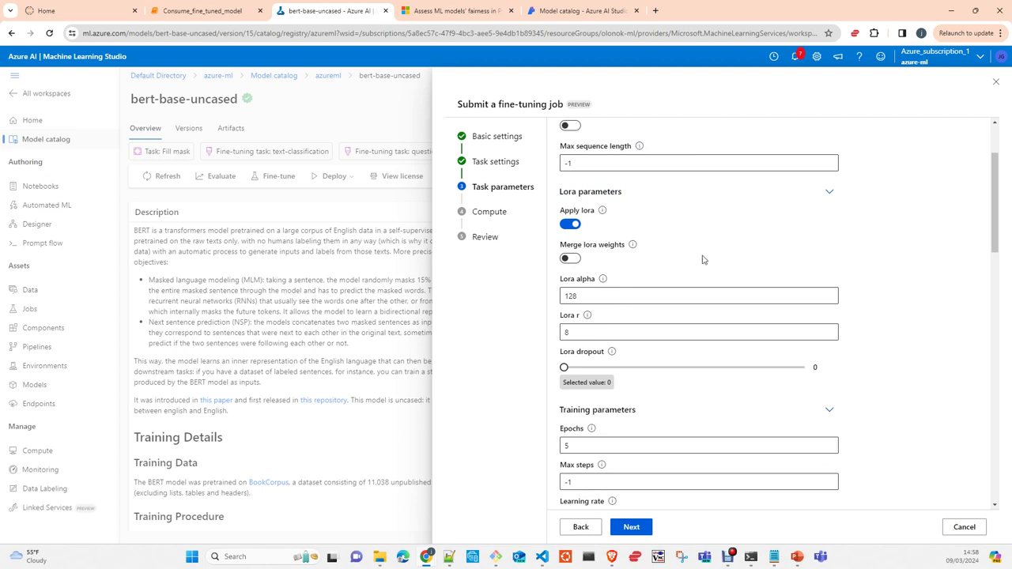
pyautogui.scroll(-1, 706, 256)
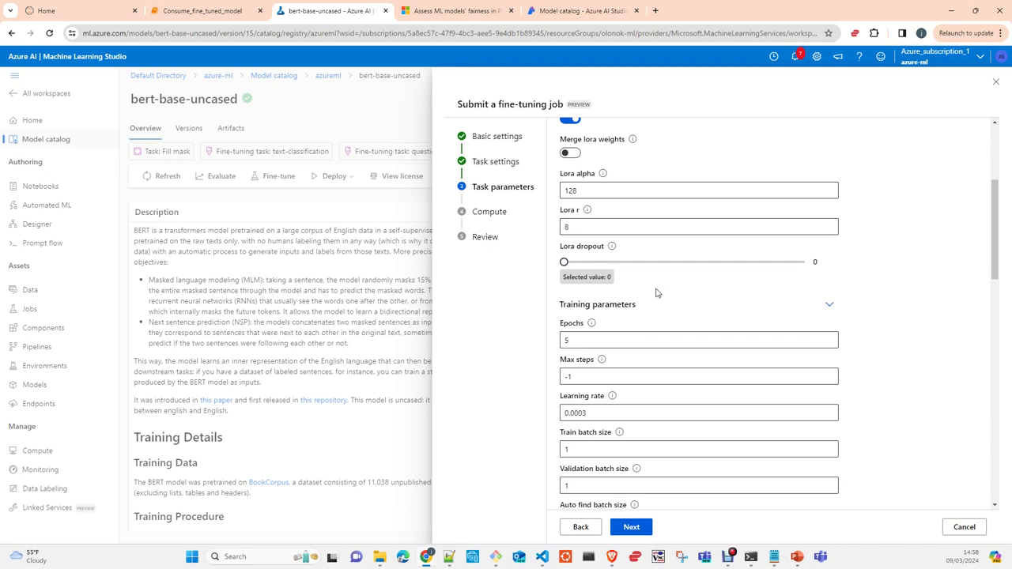
pyautogui.scroll(-1, 655, 290)
pyautogui.scroll(2, 655, 289)
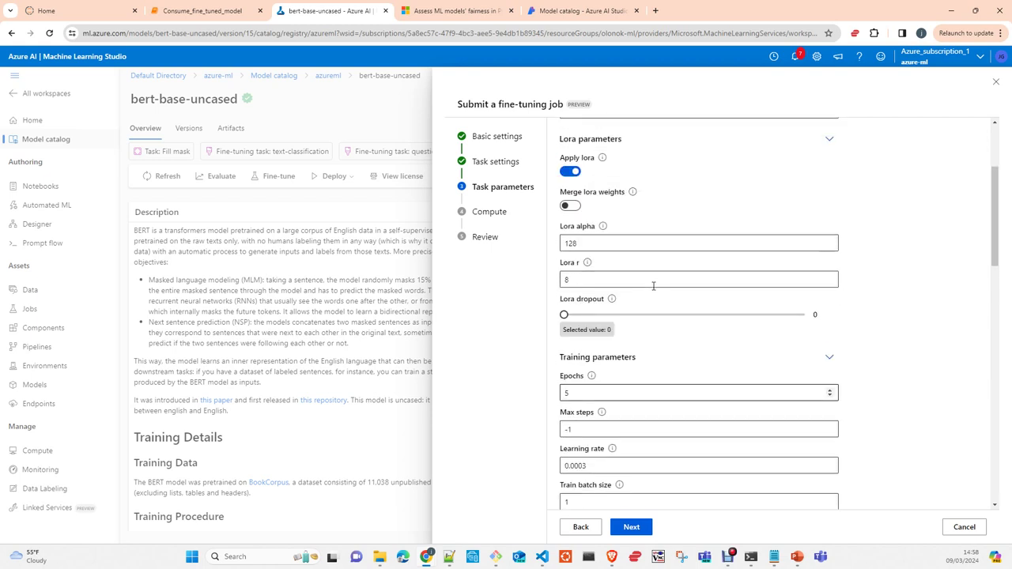
pyautogui.scroll(-1, 652, 287)
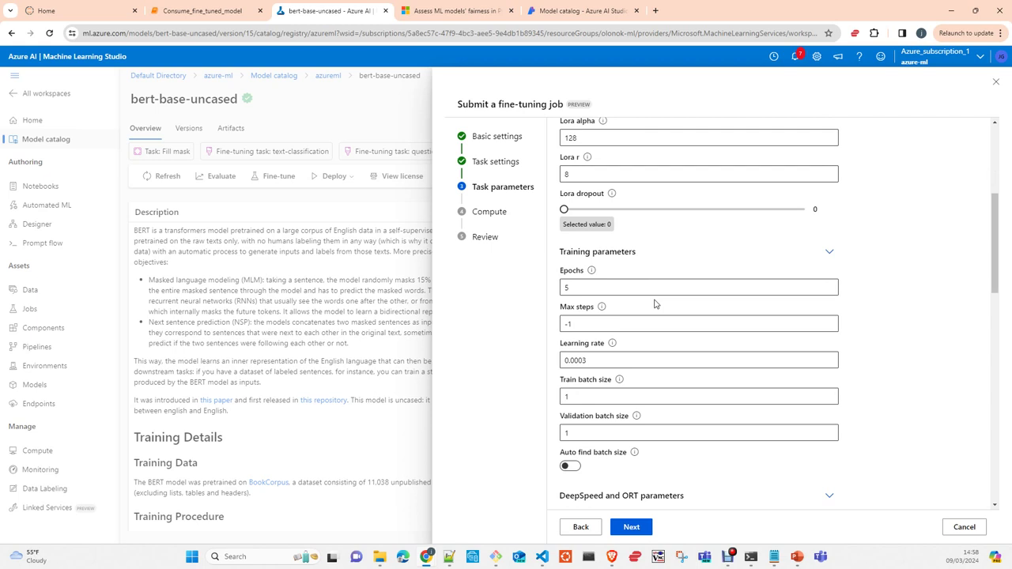
pyautogui.scroll(-2, 670, 319)
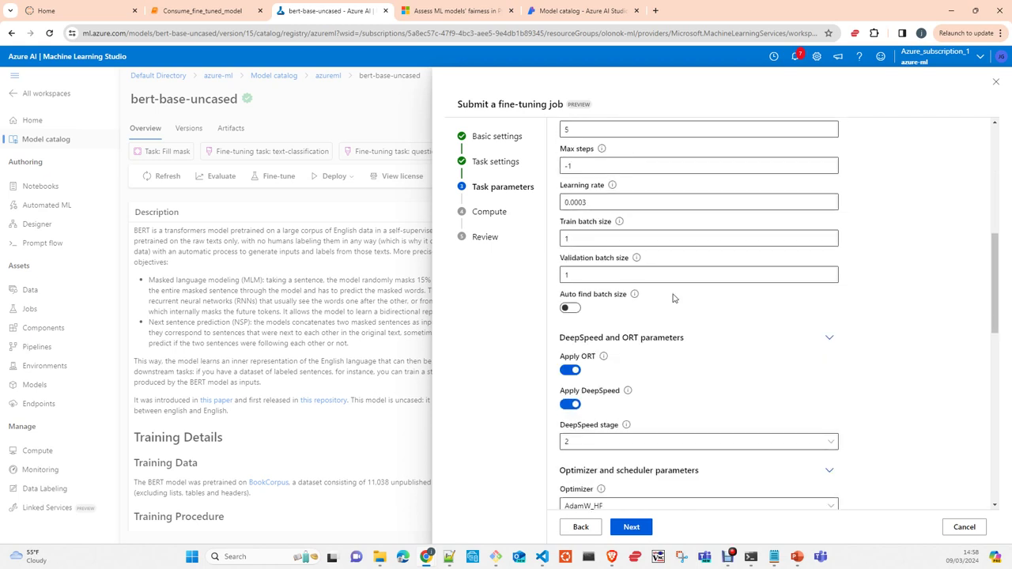
pyautogui.scroll(1, 674, 298)
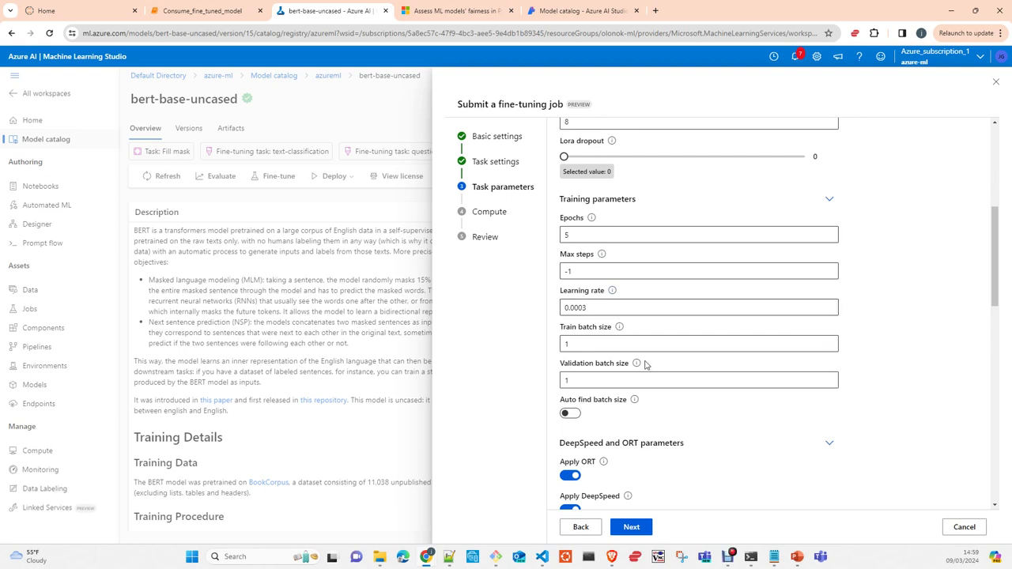
pyautogui.scroll(-1, 639, 363)
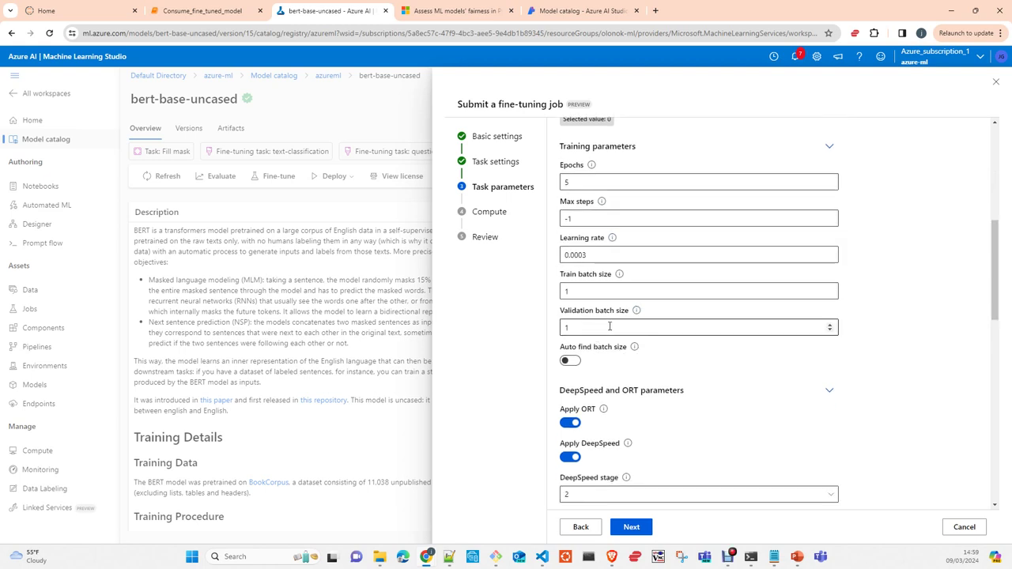
# Turn on Auto find batch size in the training parameters.
pyautogui.scroll(-2, 646, 345)
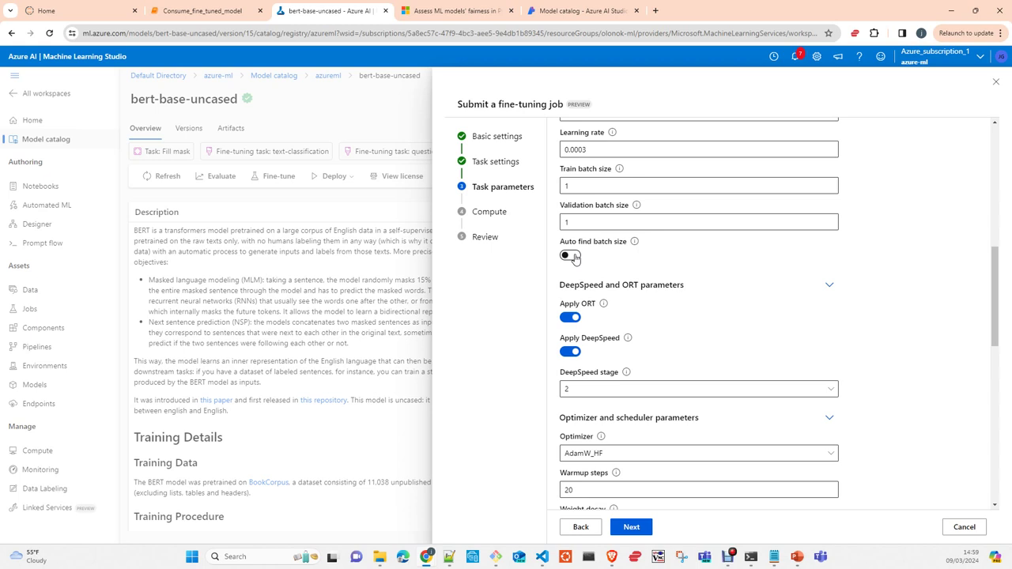
pyautogui.click(575, 258)
pyautogui.scroll(-1, 593, 265)
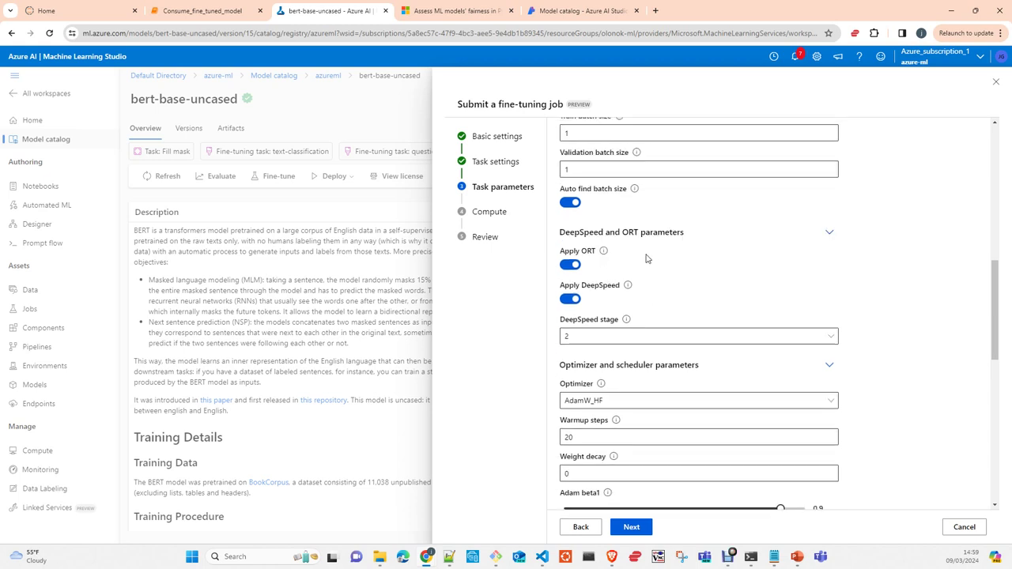
# Review the DeepSpeed, optimizer, scheduler and miscellaneous parameters, keep their values, and continue to the compute settings.
pyautogui.scroll(-2, 653, 264)
pyautogui.scroll(-1, 654, 266)
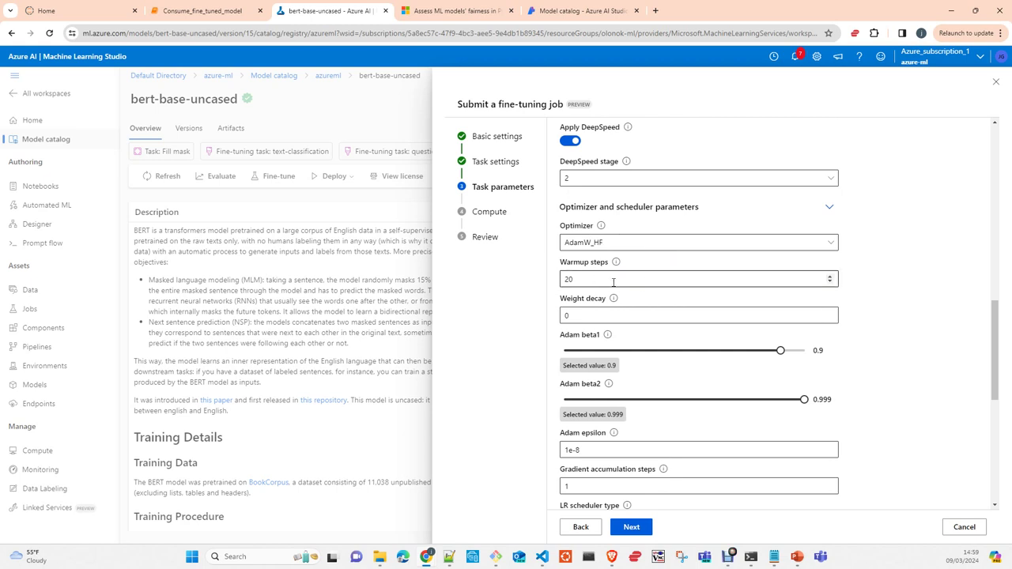
pyautogui.scroll(-2, 611, 282)
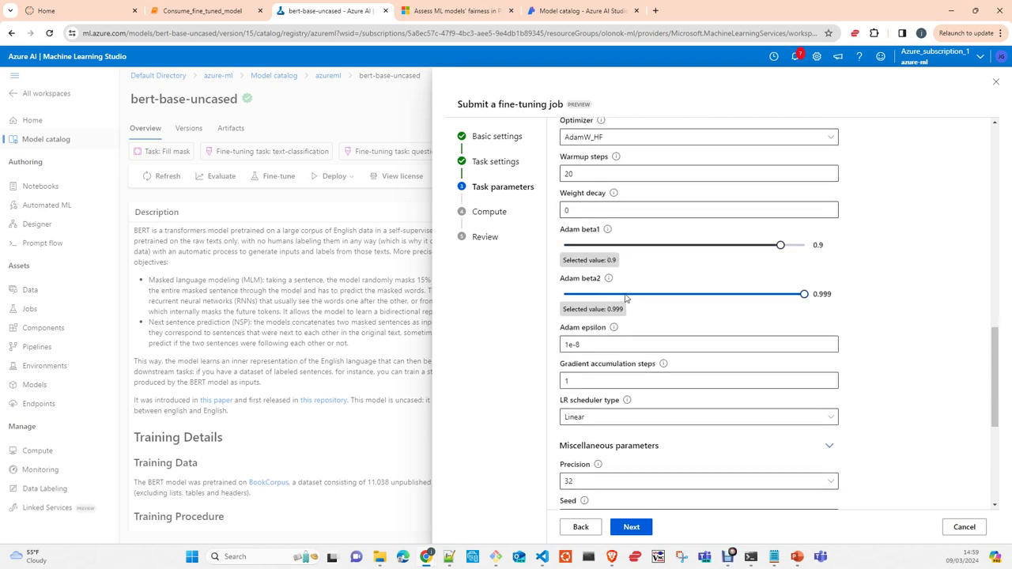
pyautogui.scroll(-2, 632, 296)
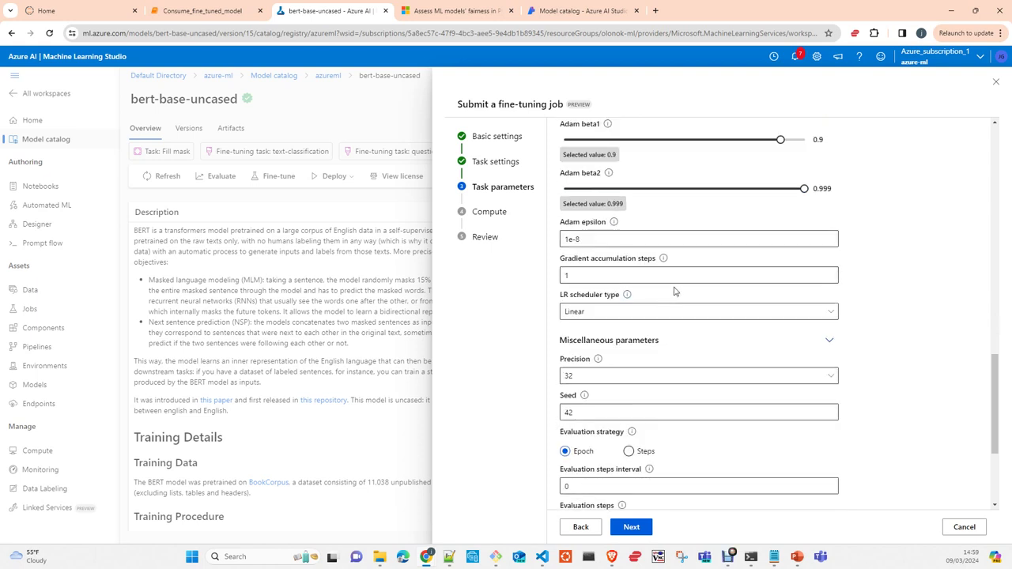
pyautogui.scroll(-3, 692, 294)
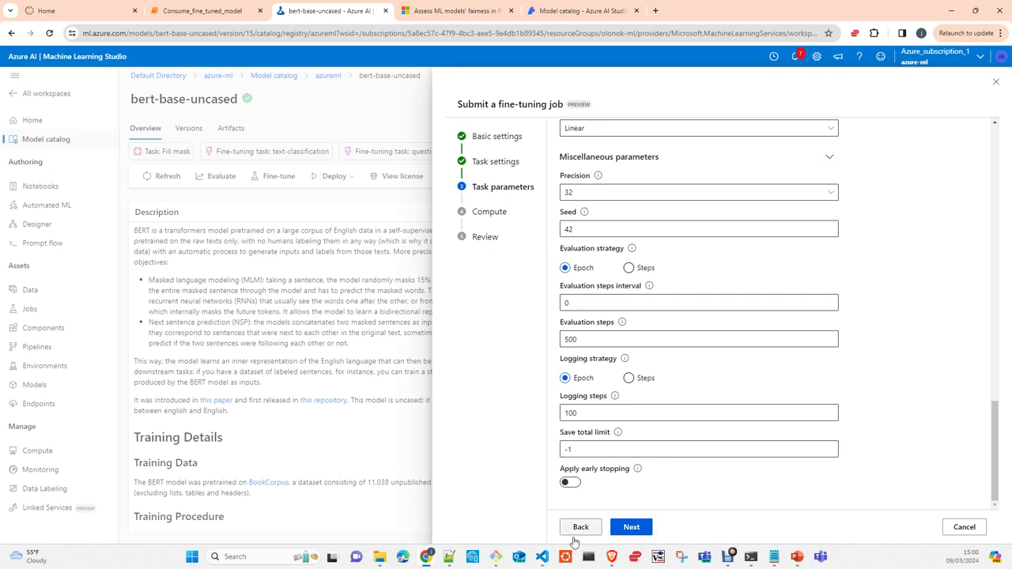
pyautogui.click(633, 527)
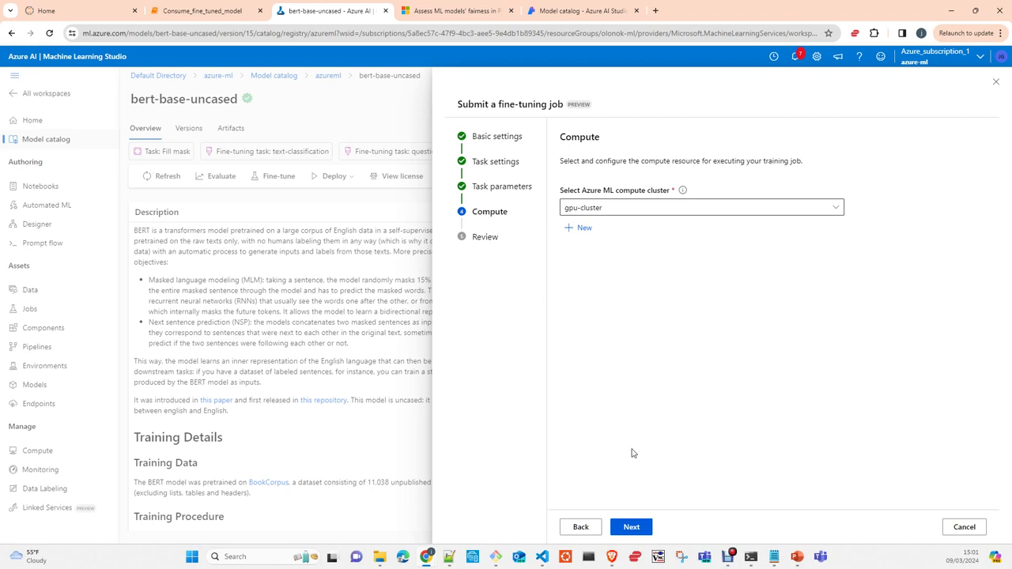
# Keep gpu-cluster as the compute cluster and submit the fine-tuning job after checking the task parameters in the review summary.
pyautogui.click(638, 531)
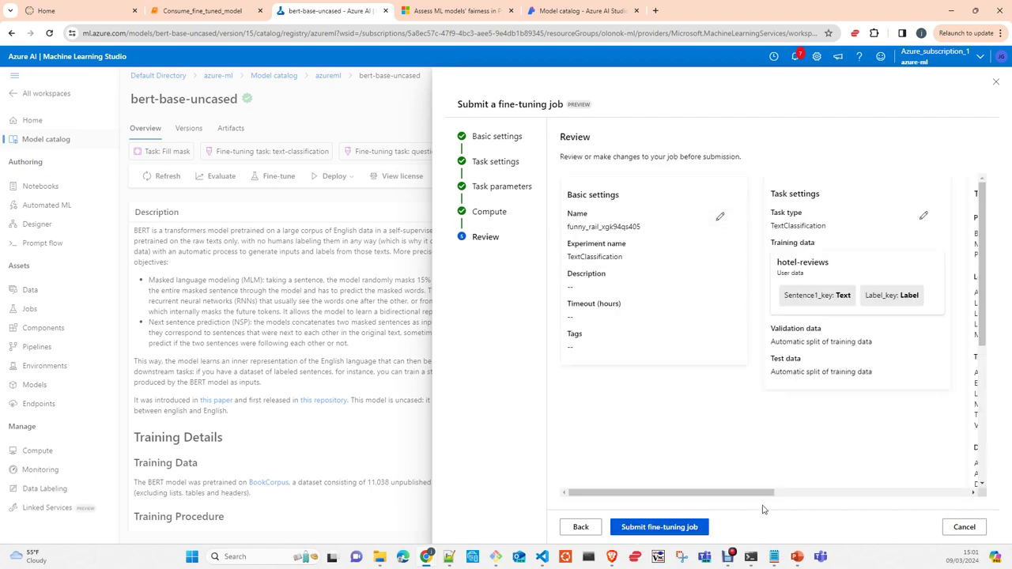
pyautogui.click(907, 491)
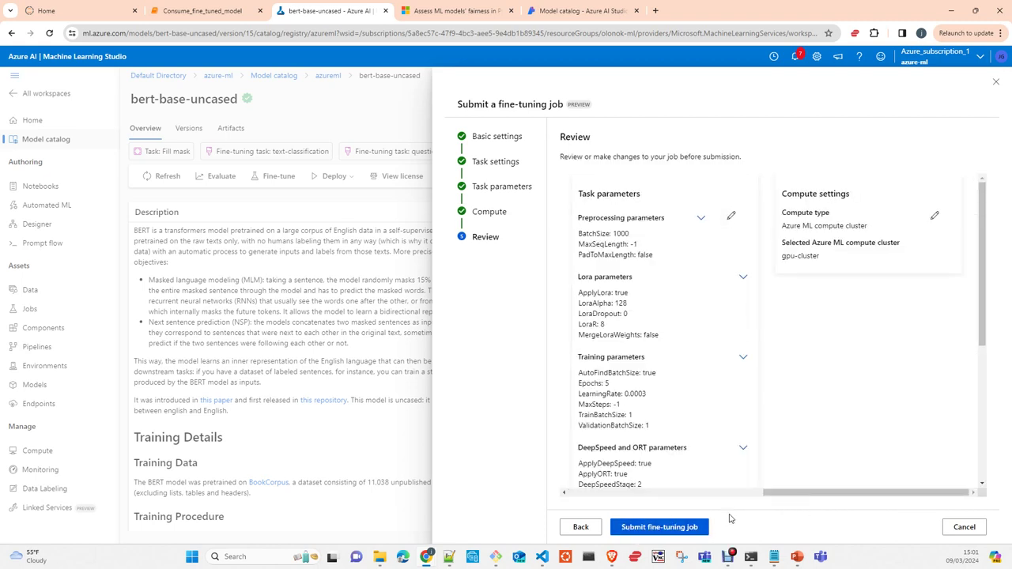
pyautogui.scroll(-3, 724, 457)
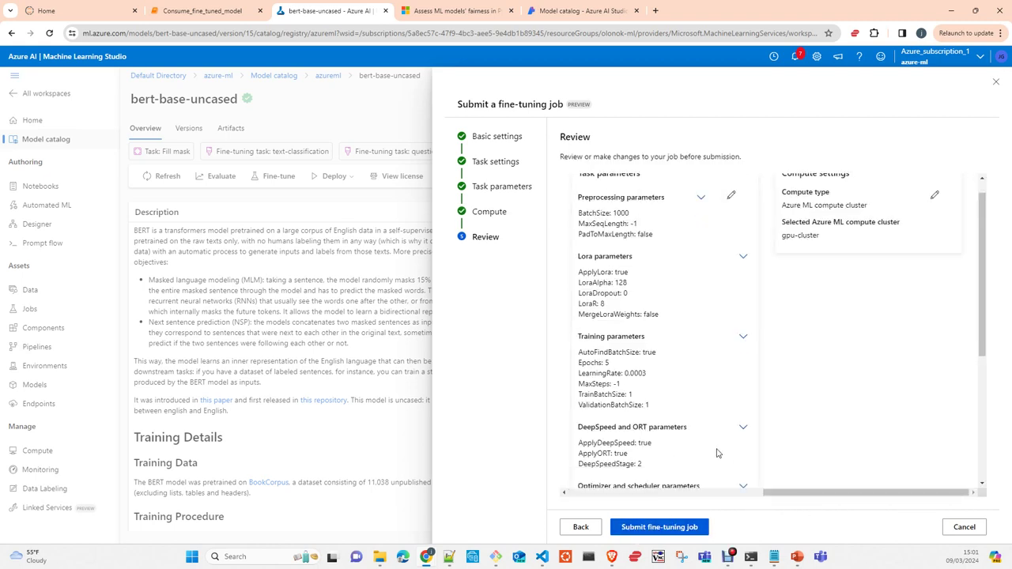
pyautogui.click(661, 533)
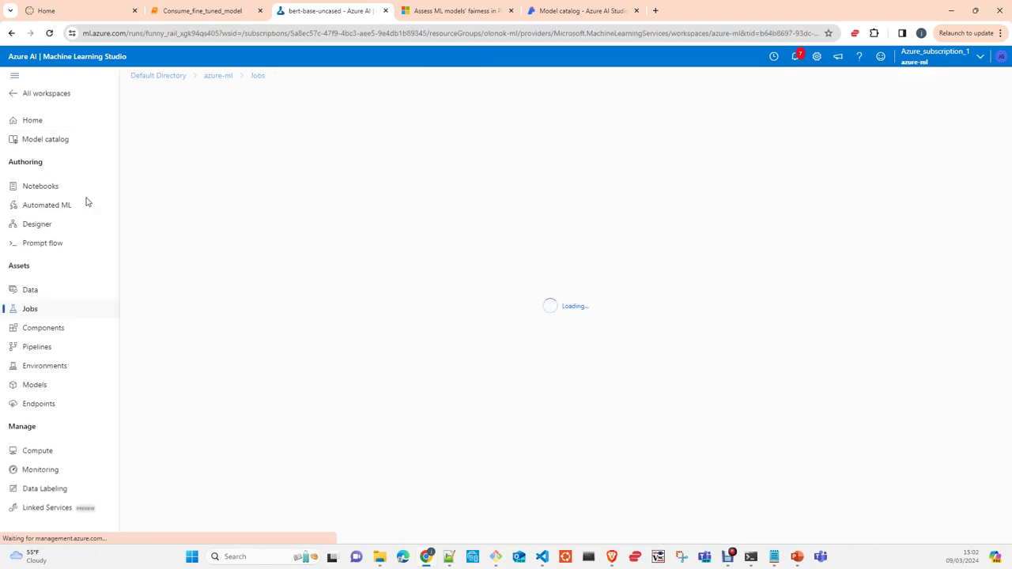
# Open the funny_rail_xgk94qs405 job in the TextClassification experiment and follow its Finetune child job down to the calm_pin_m4bcpcvs pipeline graph.
pyautogui.click(29, 310)
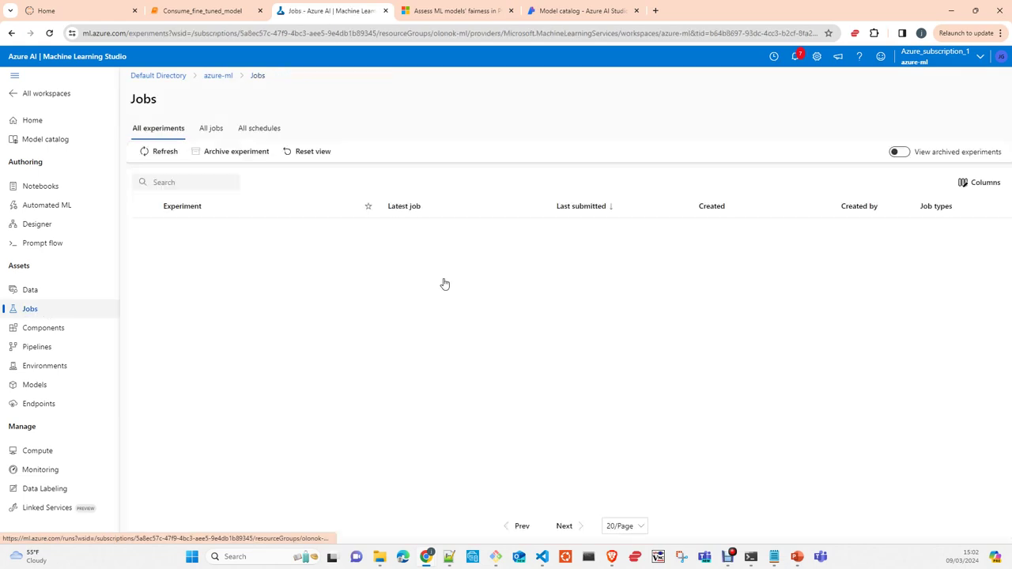
pyautogui.click(189, 235)
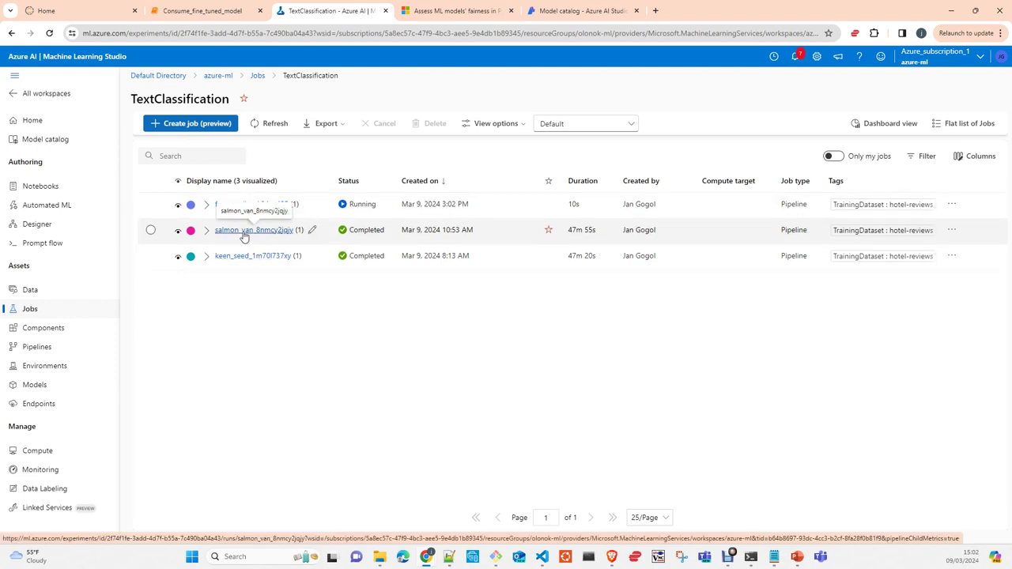
pyautogui.click(241, 207)
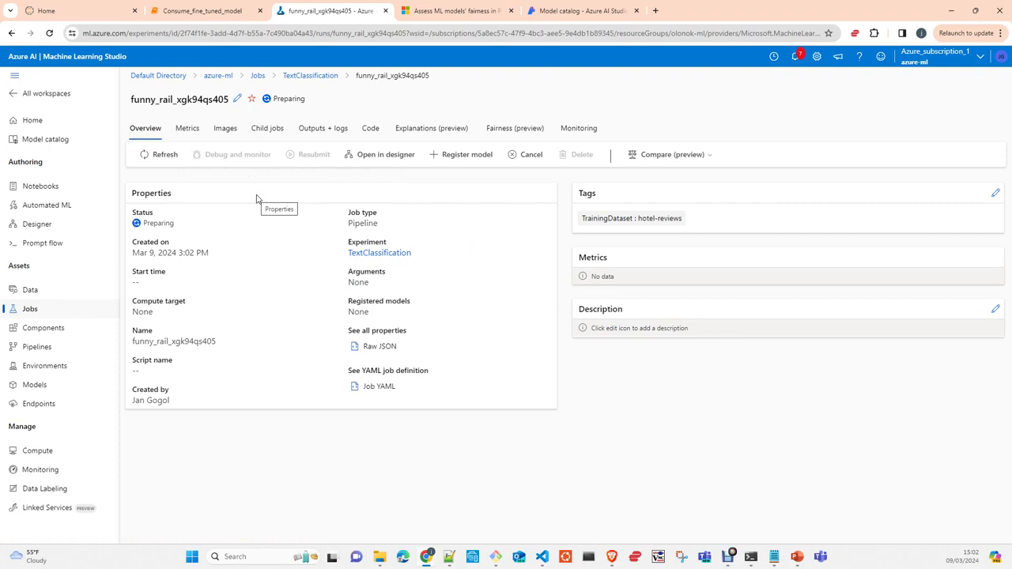
pyautogui.click(268, 129)
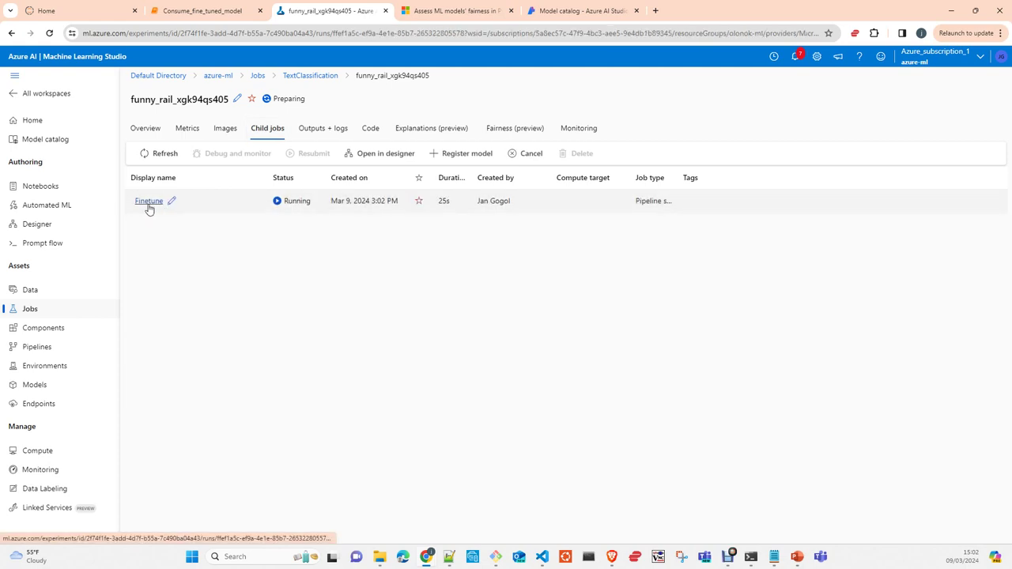
pyautogui.click(149, 205)
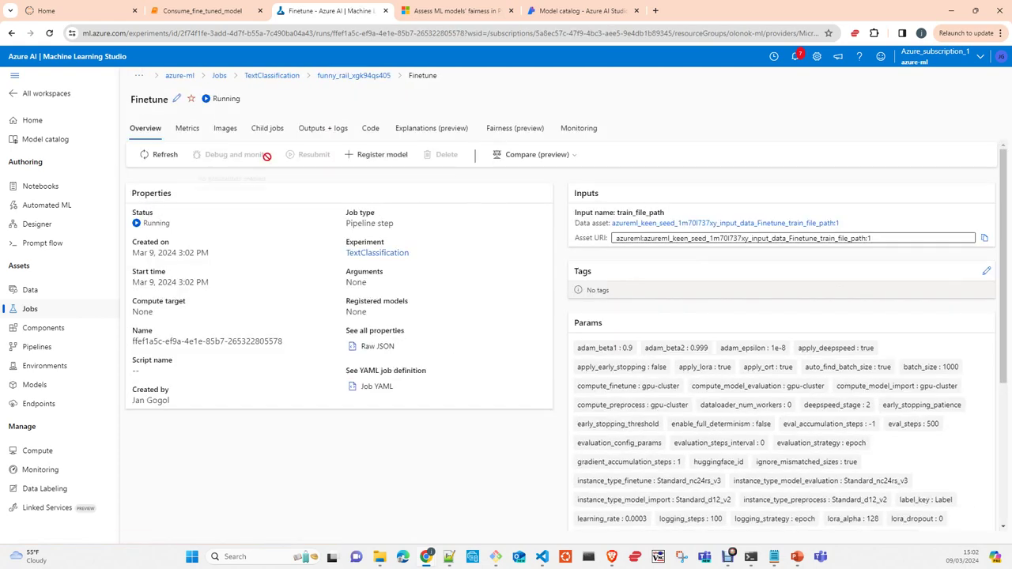
pyautogui.click(269, 129)
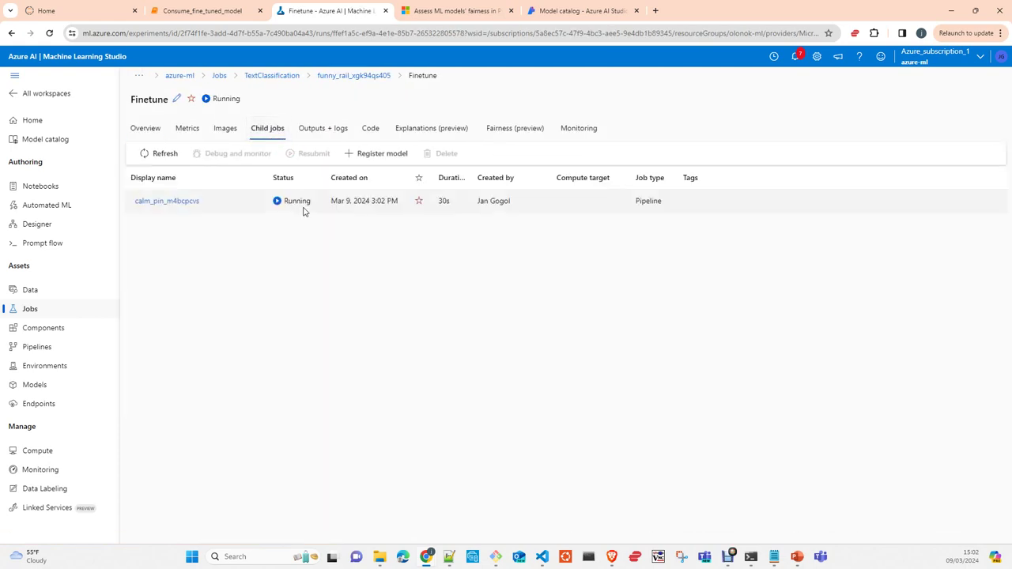
pyautogui.click(166, 204)
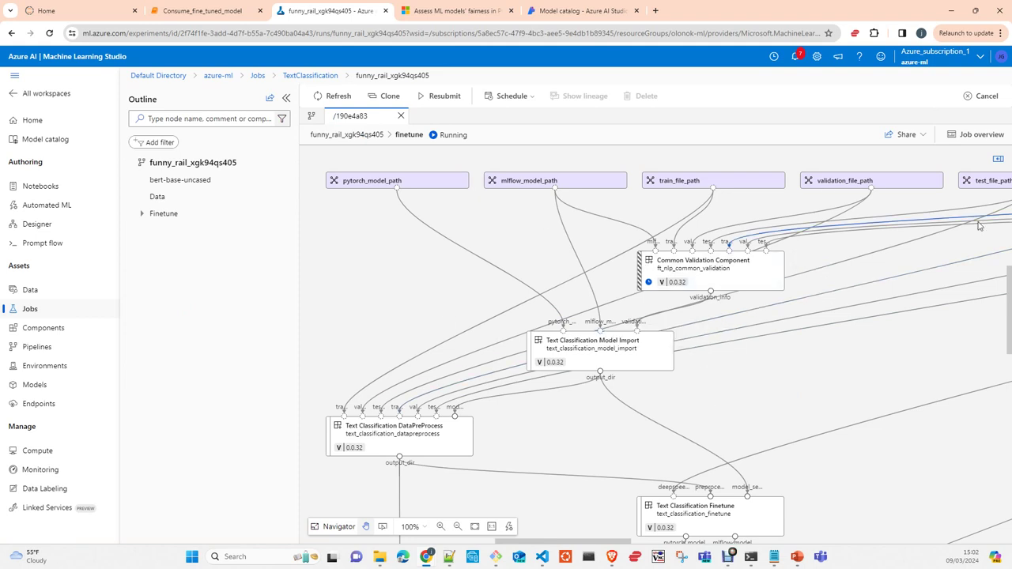
# Examine the running fine-tuning pipeline graph from its input paths to its output folders, expanding Finetune in the outline to see its components.
pyautogui.scroll(-3, 888, 380)
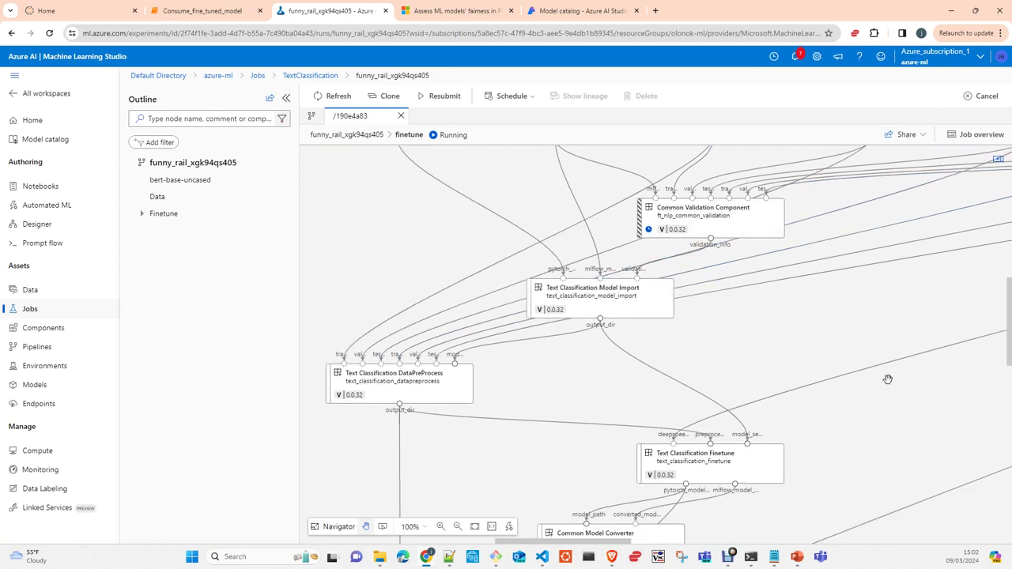
pyautogui.scroll(-6, 888, 380)
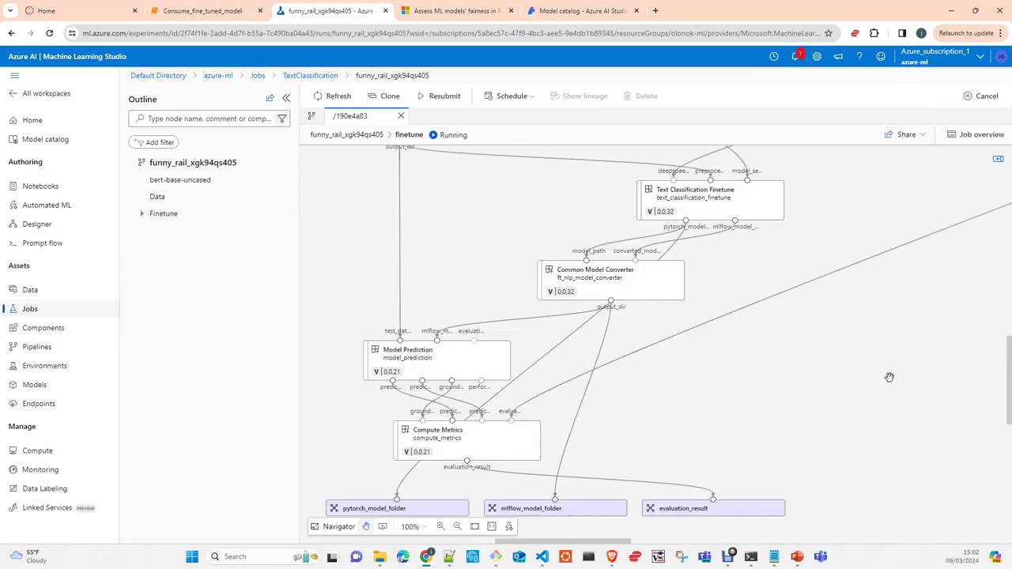
pyautogui.scroll(7, 892, 376)
pyautogui.click(158, 212)
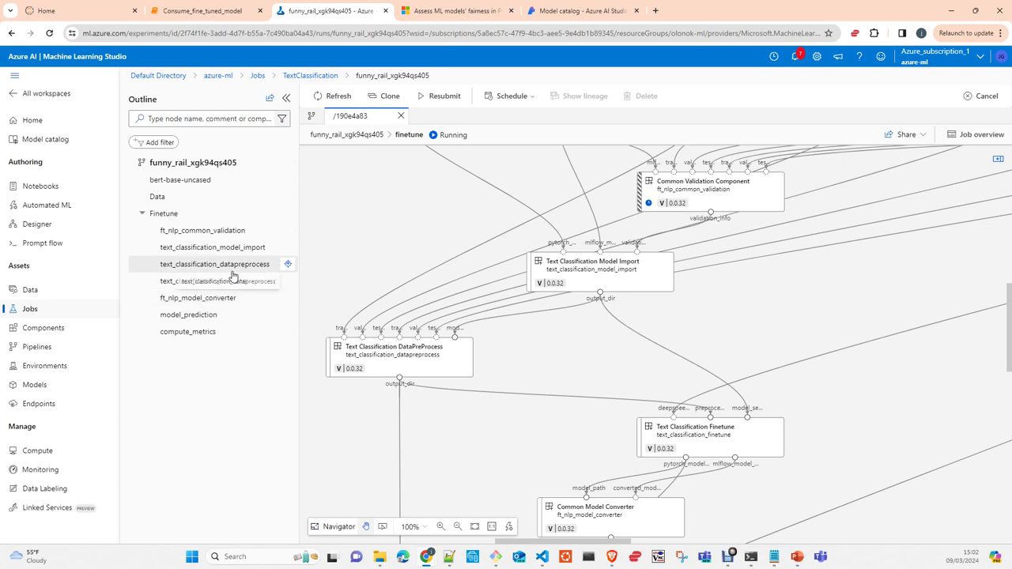
pyautogui.scroll(4, 893, 294)
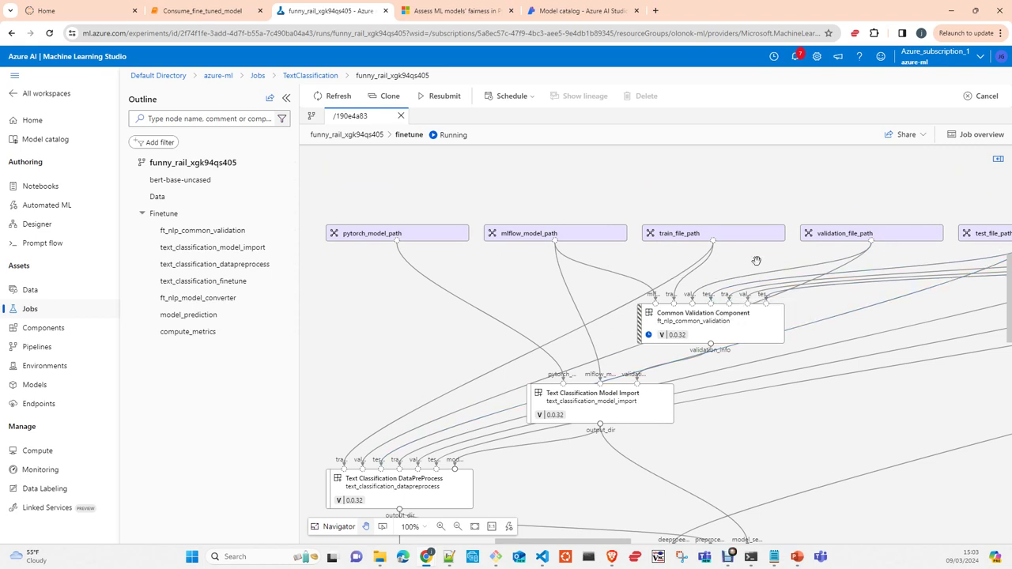
pyautogui.scroll(-2, 533, 285)
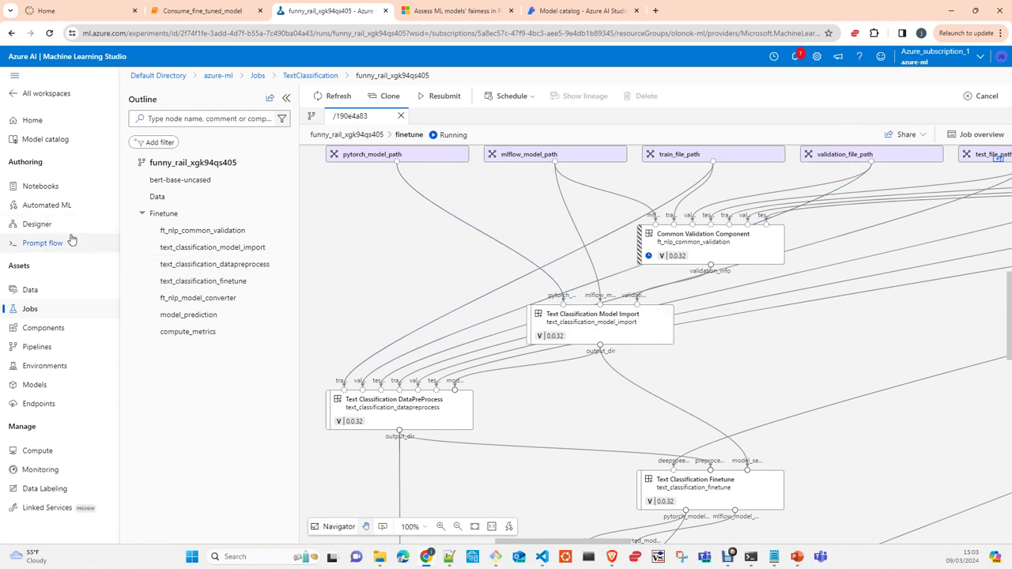
pyautogui.moveTo(707, 244)
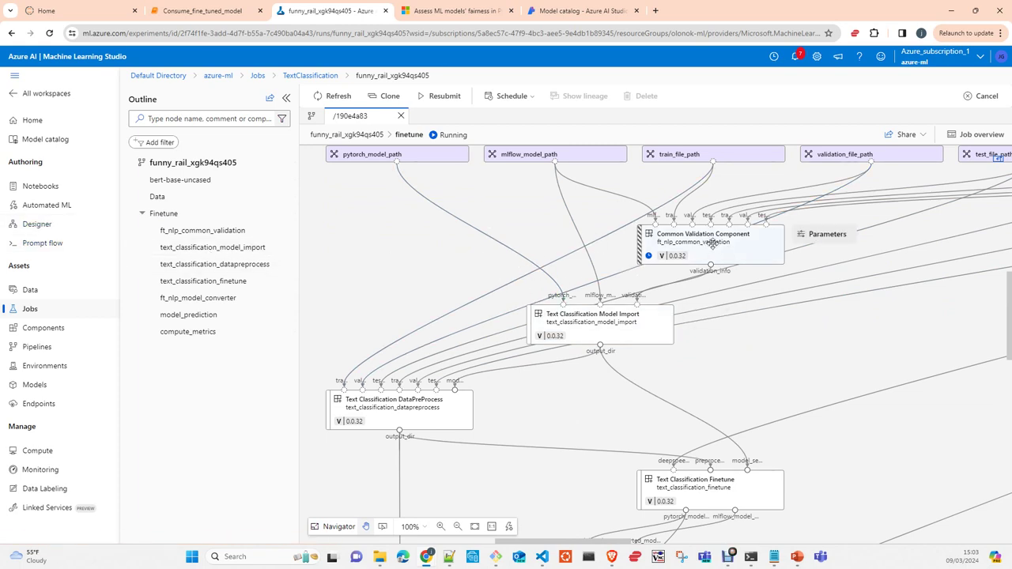
pyautogui.moveTo(722, 481)
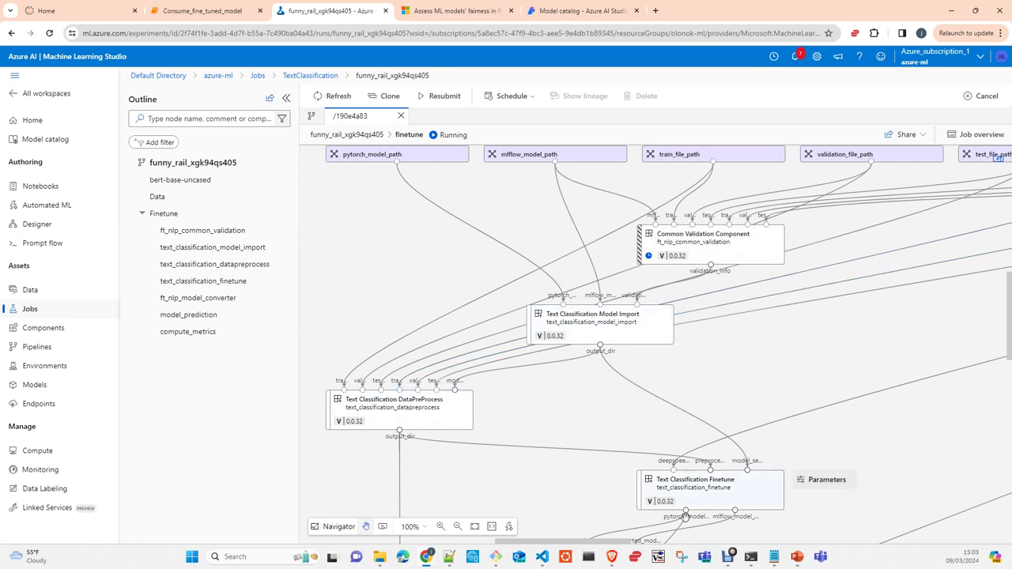
pyautogui.scroll(-3, 794, 362)
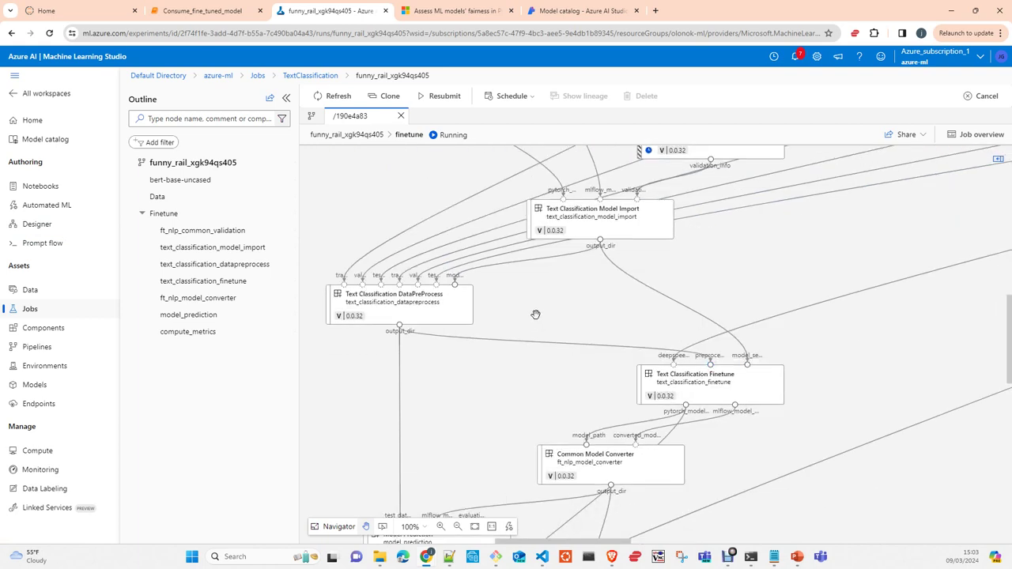
pyautogui.scroll(-2, 549, 298)
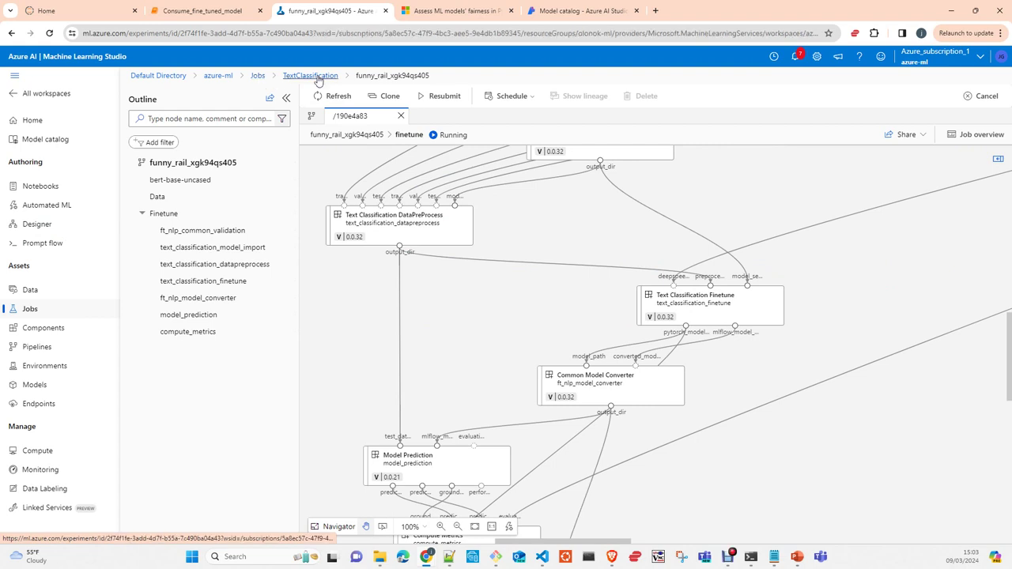
# Return to the TextClassification experiment and open the completed salmon_van_8nmcy2jqjy job's pipeline graph through its Finetune child job.
pyautogui.click(317, 76)
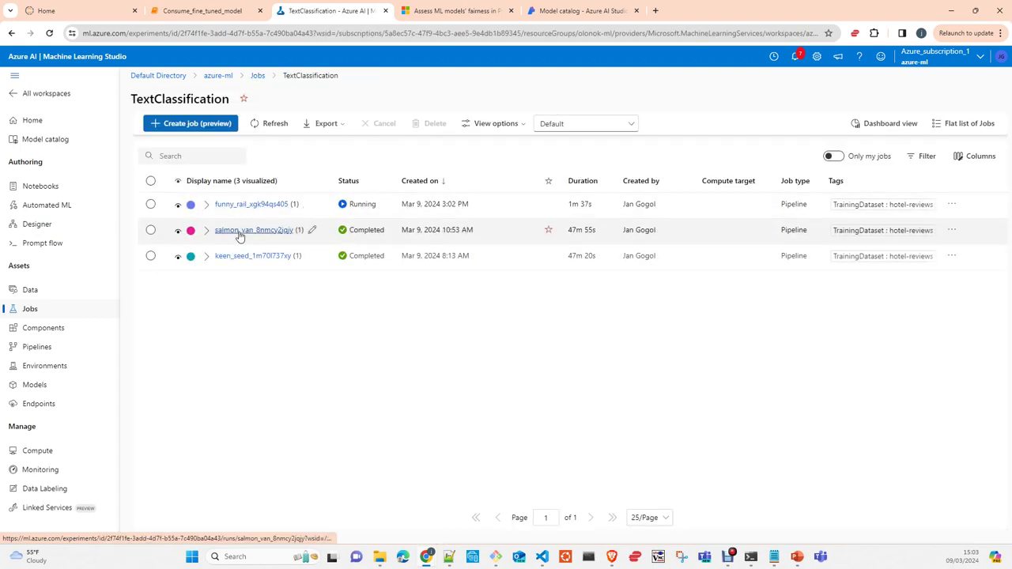
pyautogui.click(241, 230)
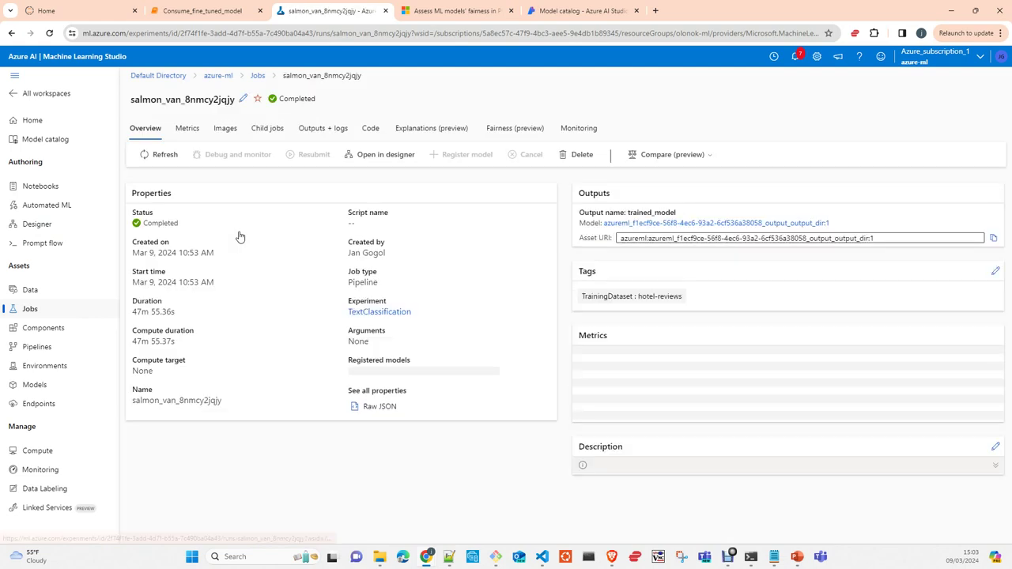
pyautogui.click(267, 131)
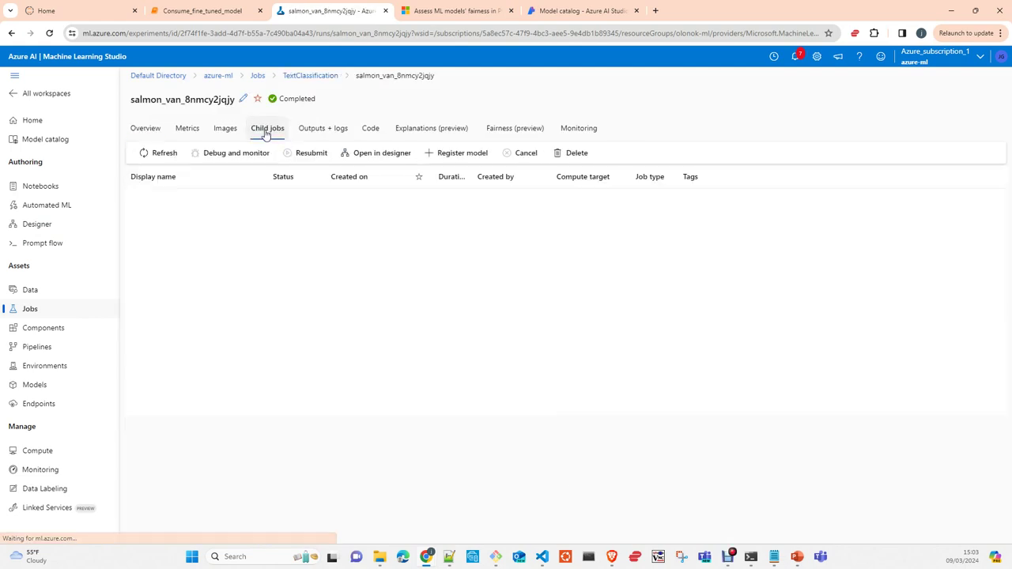
pyautogui.click(150, 201)
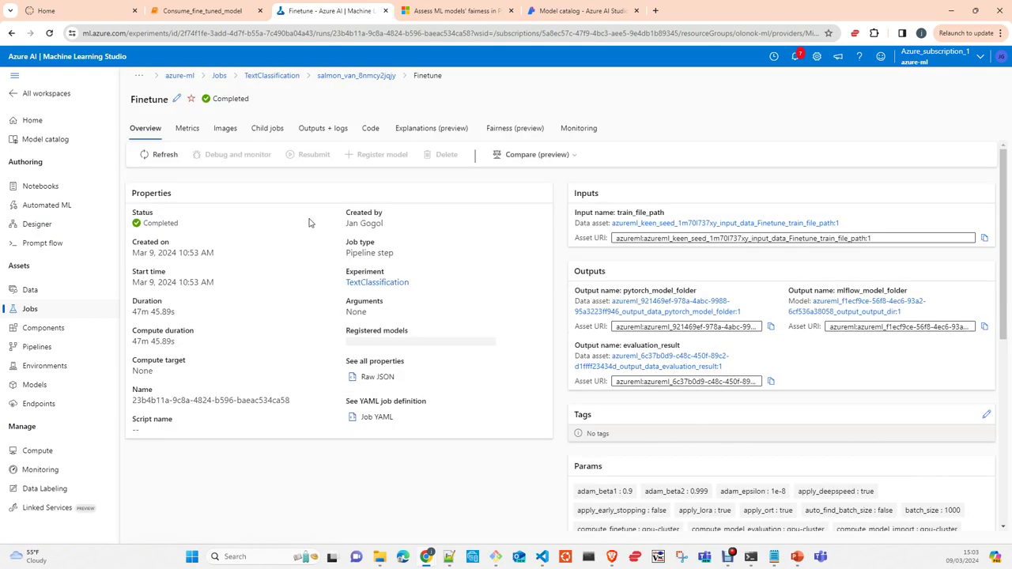
pyautogui.click(267, 128)
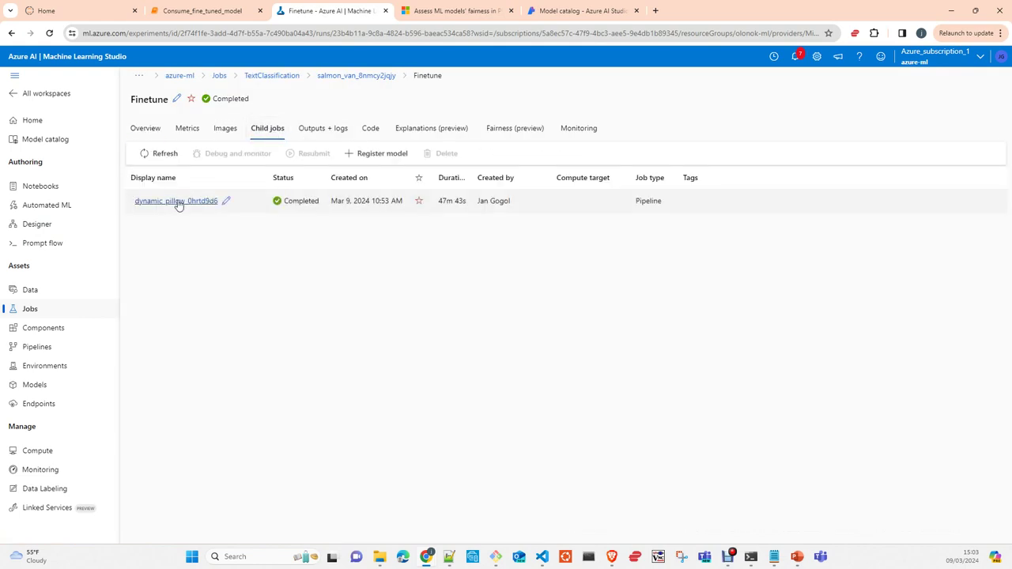
pyautogui.click(176, 201)
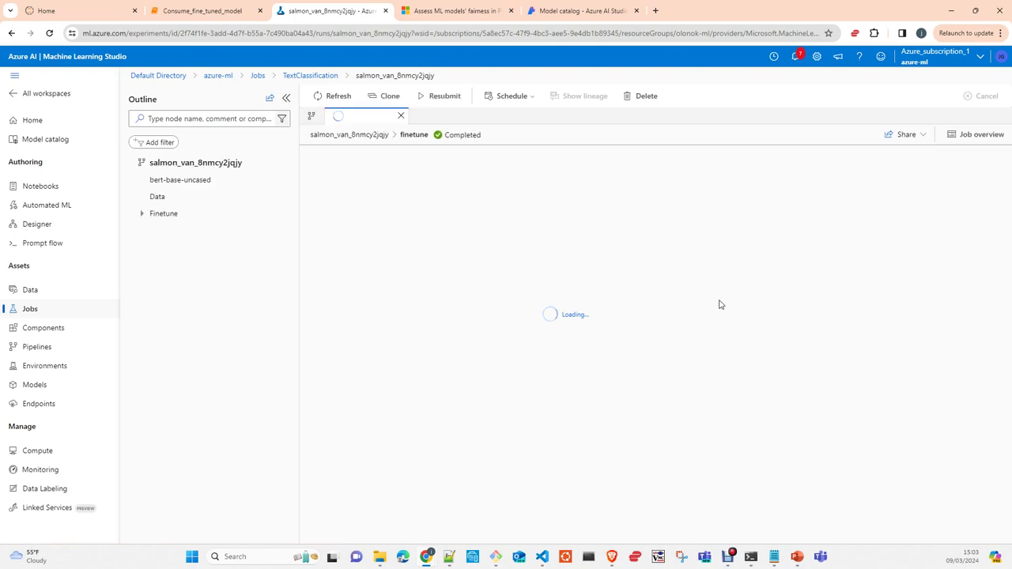
# Expand Finetune in the outline, view the Common Validation Component's validation.py code, and close the component details.
pyautogui.click(142, 213)
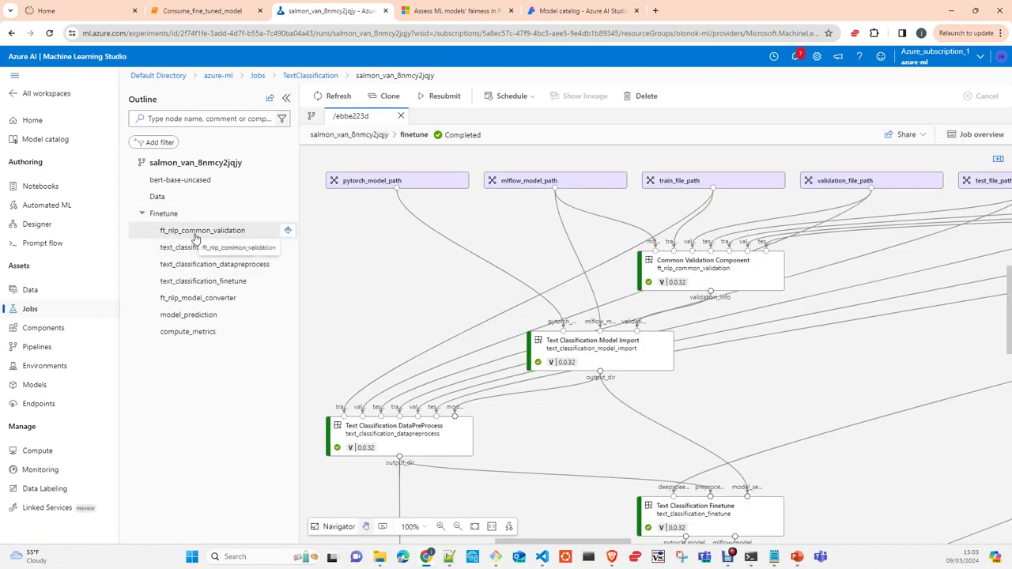
pyautogui.click(767, 269)
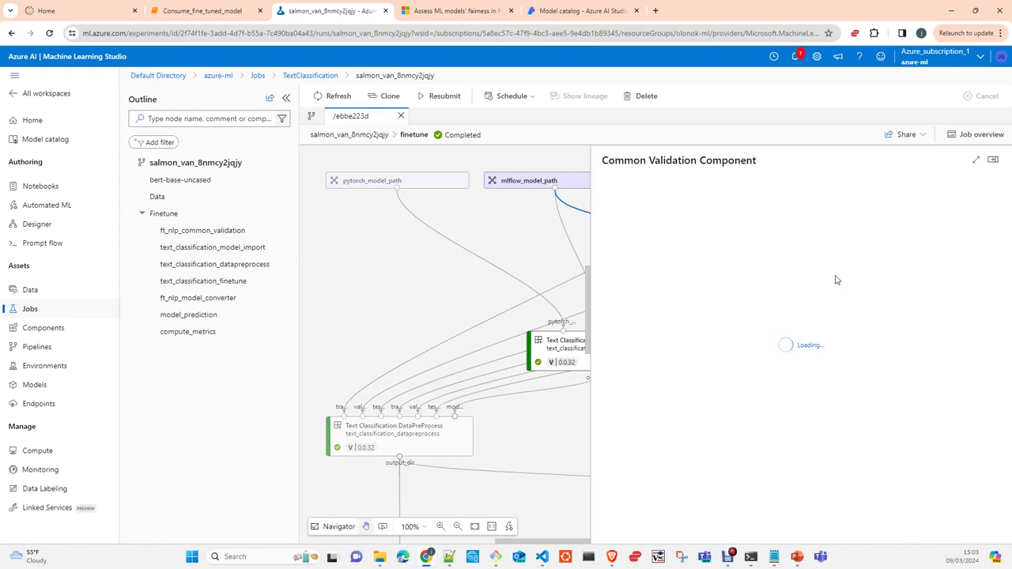
pyautogui.click(884, 187)
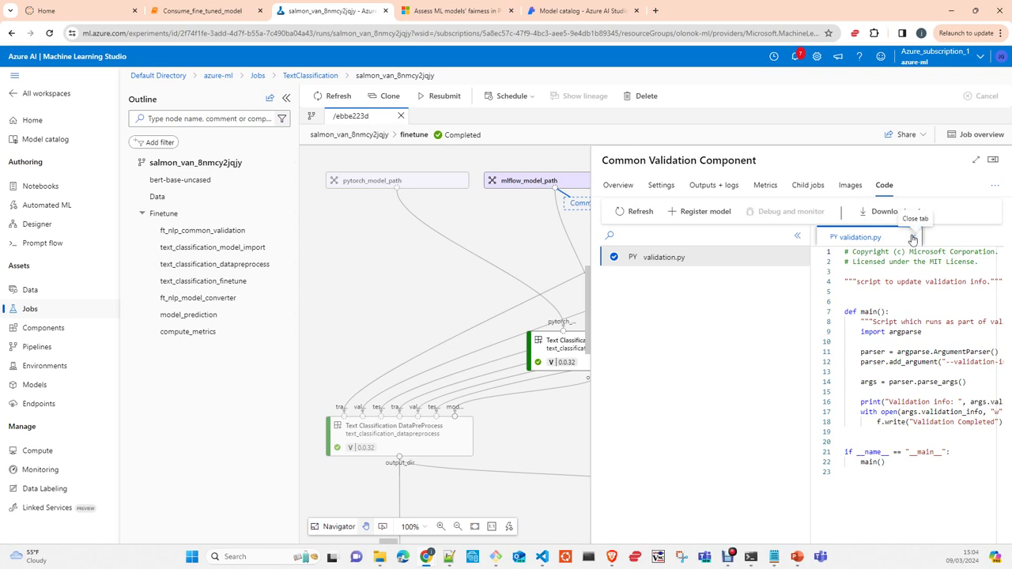
pyautogui.click(911, 237)
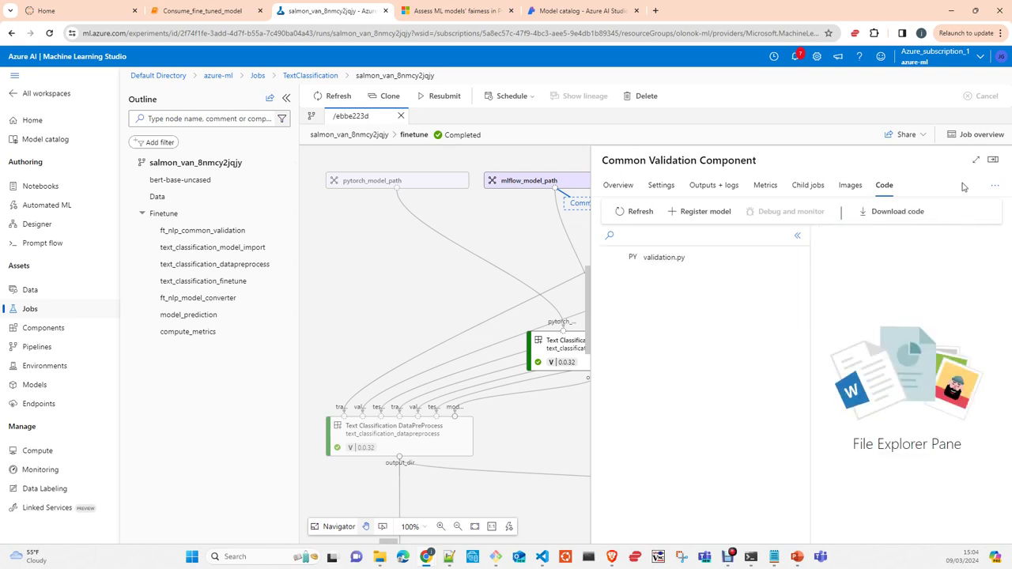
pyautogui.click(993, 161)
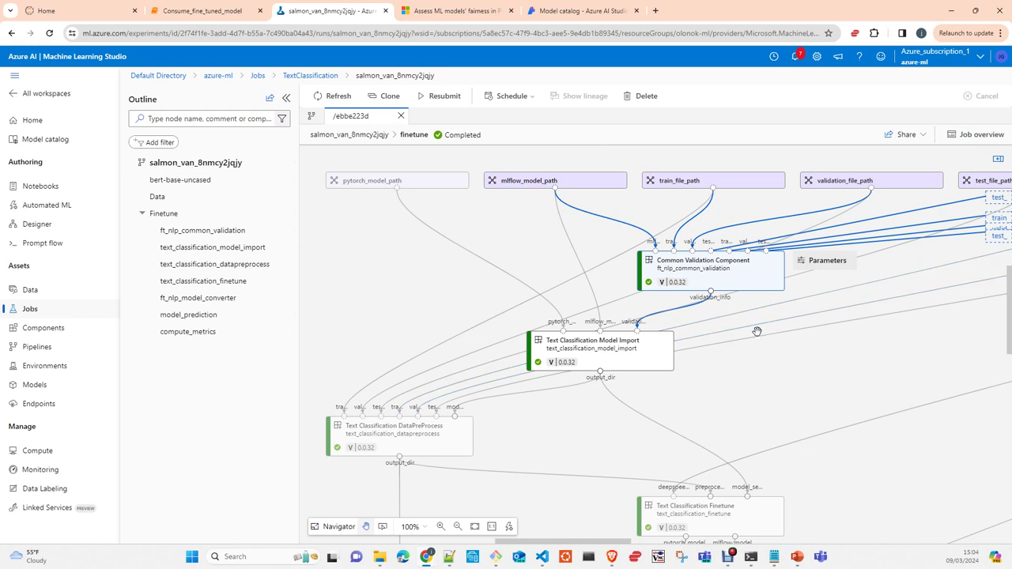
# Trace the connections of the Text Classification Model Import, DataPreProcess, Finetune and Common Model Converter components through to the pipeline outputs.
pyautogui.scroll(-1, 888, 310)
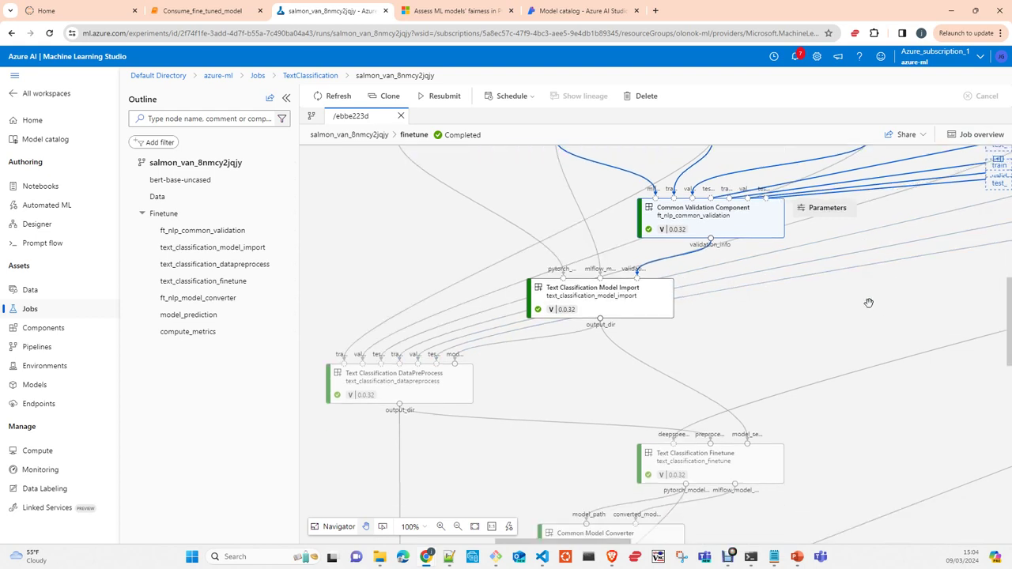
pyautogui.click(625, 298)
pyautogui.click(405, 378)
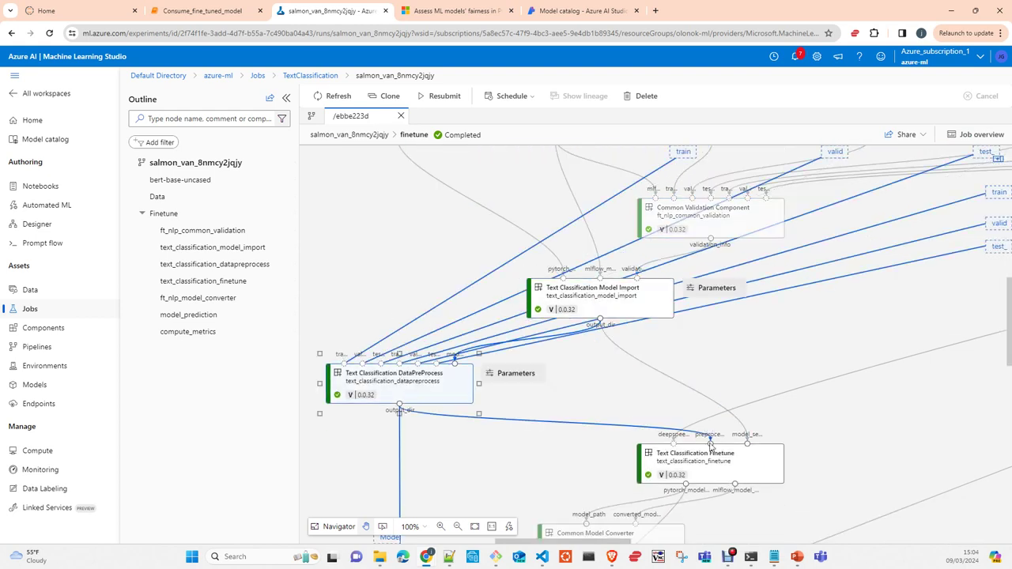
pyautogui.scroll(-2, 735, 395)
pyautogui.click(736, 395)
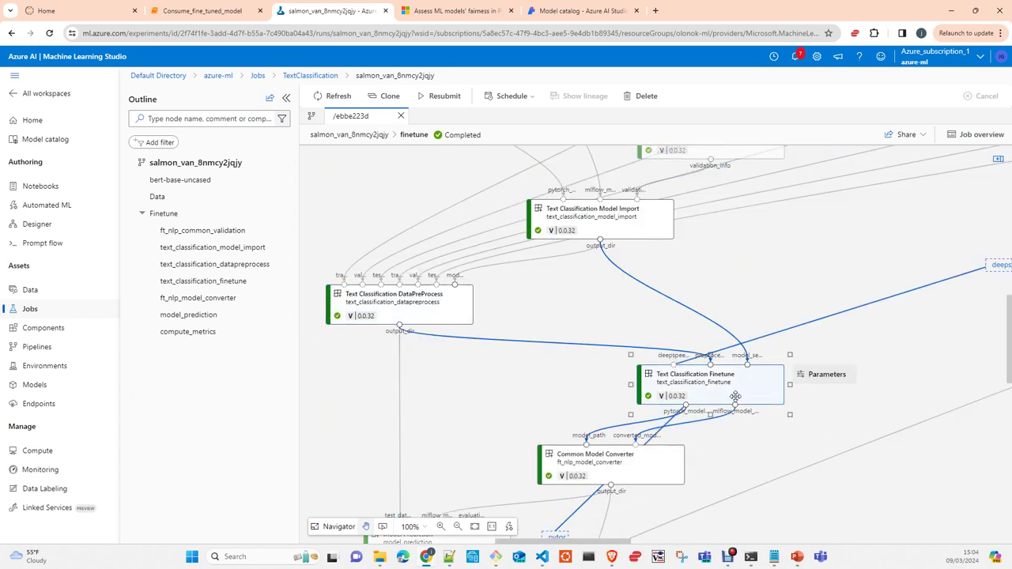
pyautogui.click(612, 469)
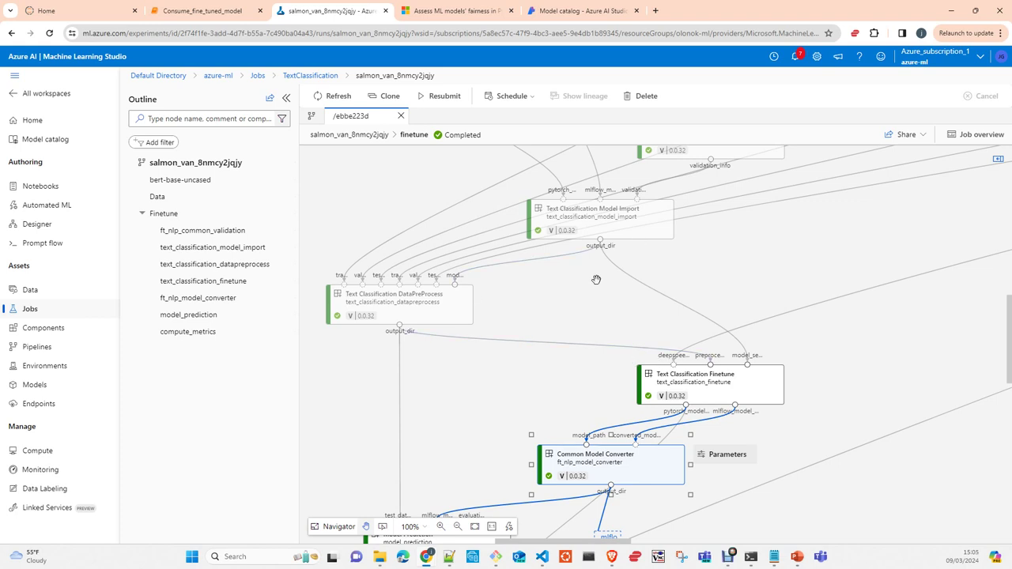
pyautogui.scroll(-3, 558, 305)
pyautogui.scroll(-2, 747, 345)
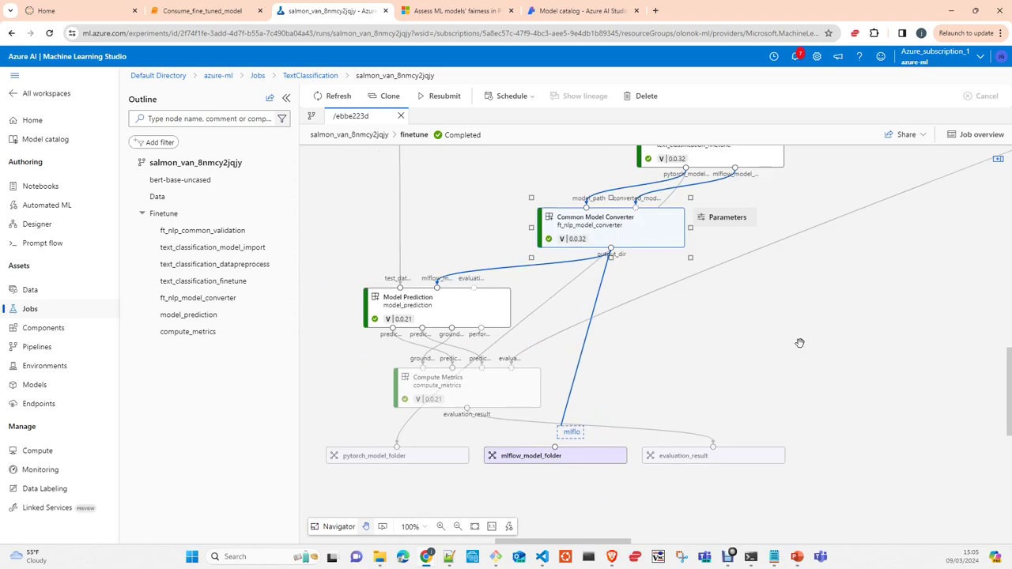
# Return to the TextClassification job list and check the state of gpu-cluster among the workspace's compute clusters.
pyautogui.click(318, 79)
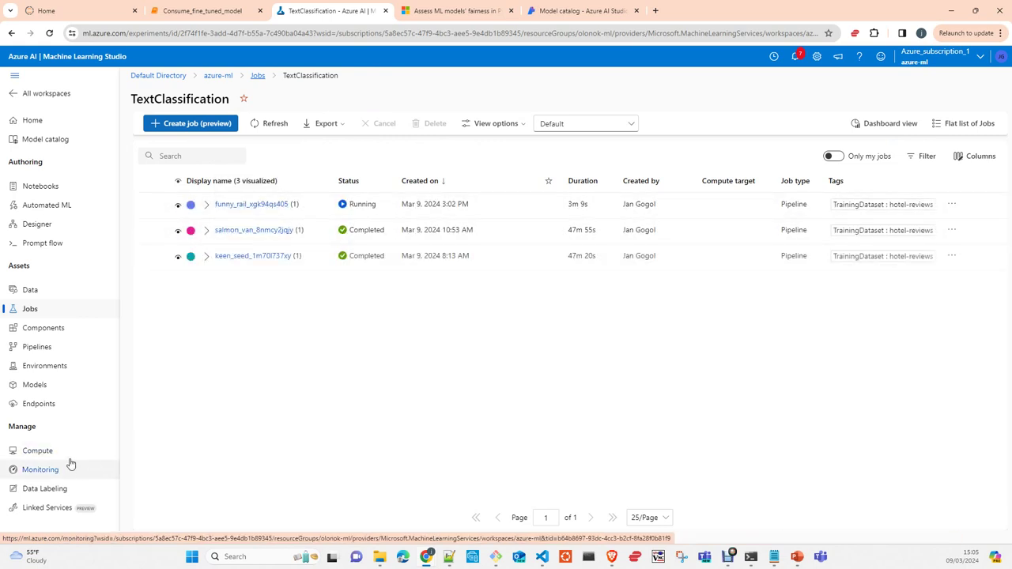
pyautogui.click(40, 451)
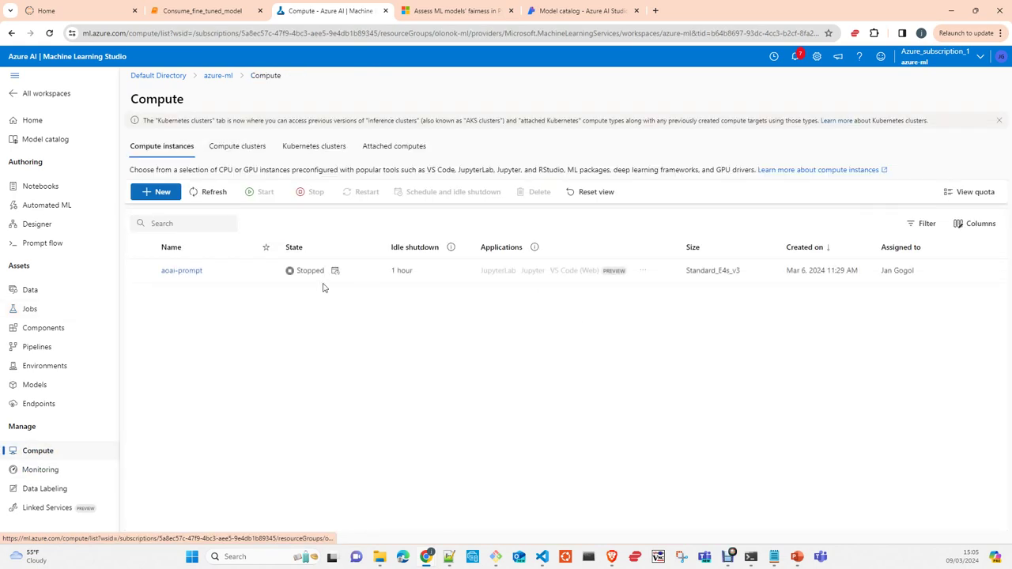
pyautogui.click(249, 148)
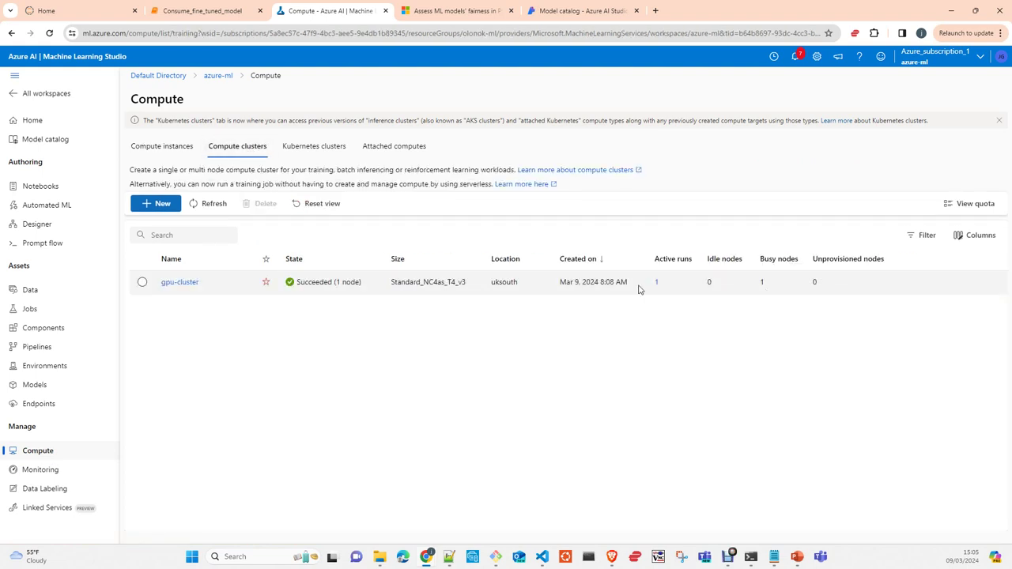
# Return to the TextClassification experiment and open the running funny_rail_xgk94qs405 job's pipeline graph through its Finetune and calm_pin_m4bcpcvs child jobs.
pyautogui.click(30, 309)
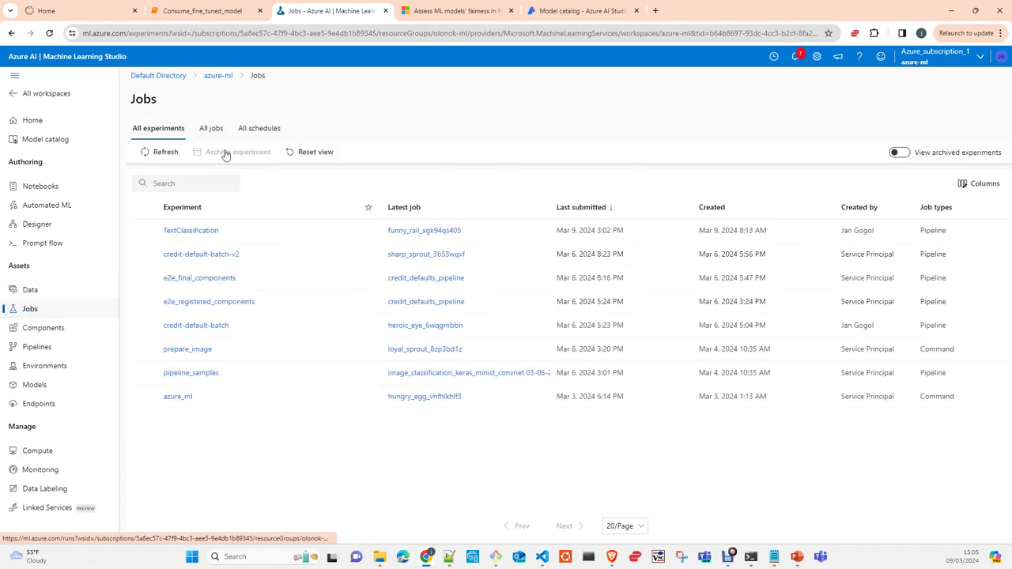
pyautogui.click(198, 231)
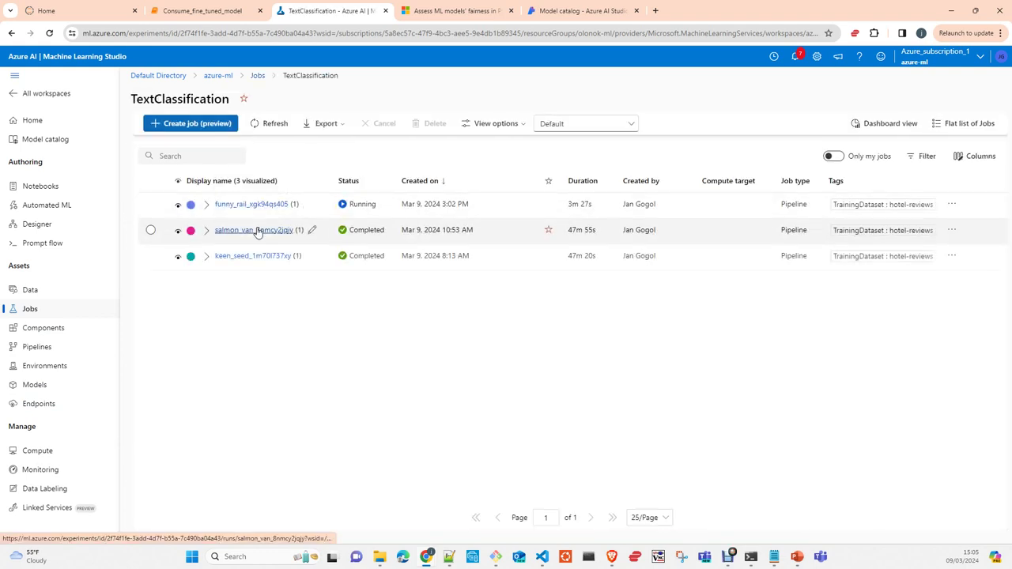
pyautogui.click(239, 204)
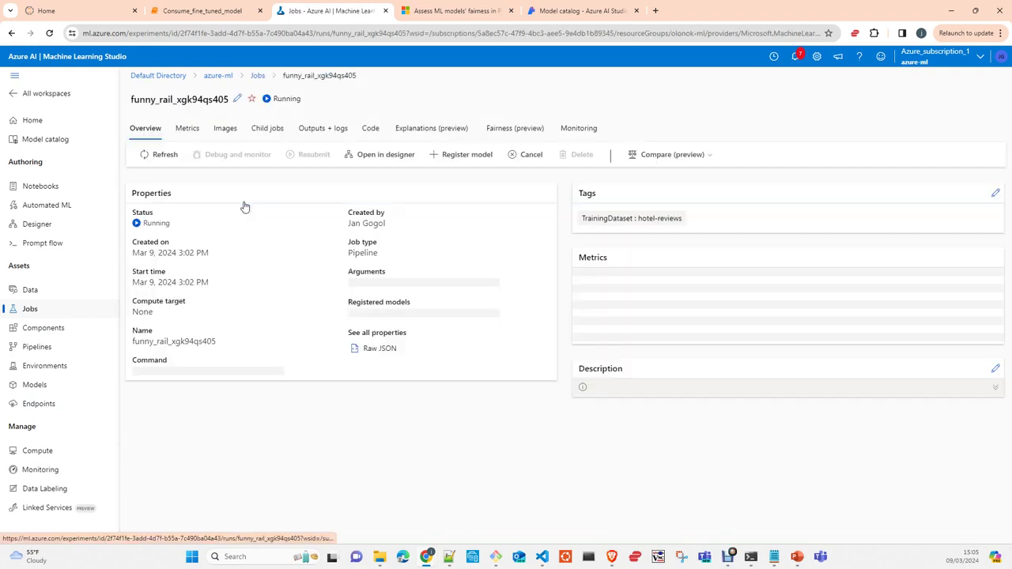
pyautogui.click(274, 135)
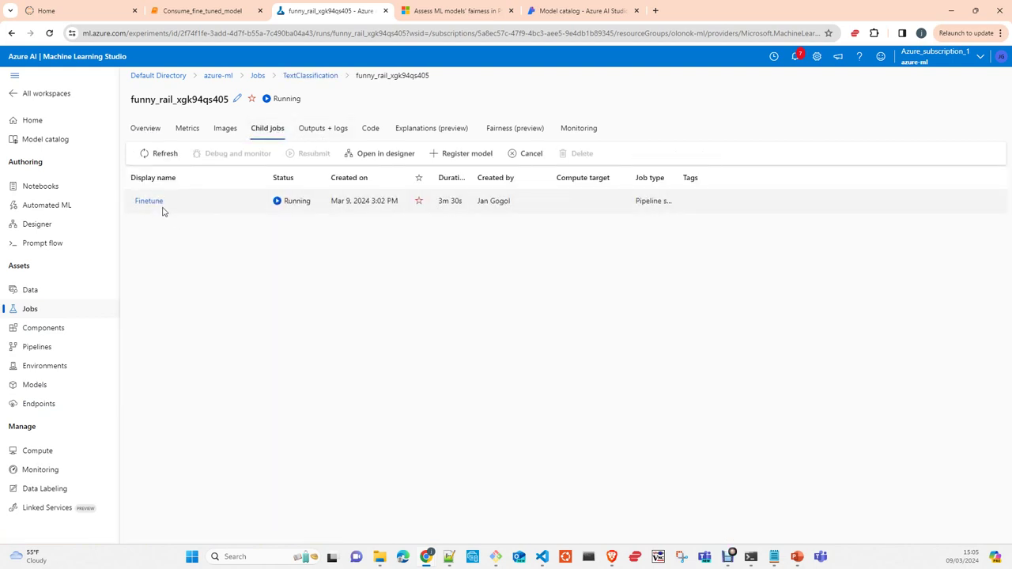
pyautogui.click(151, 208)
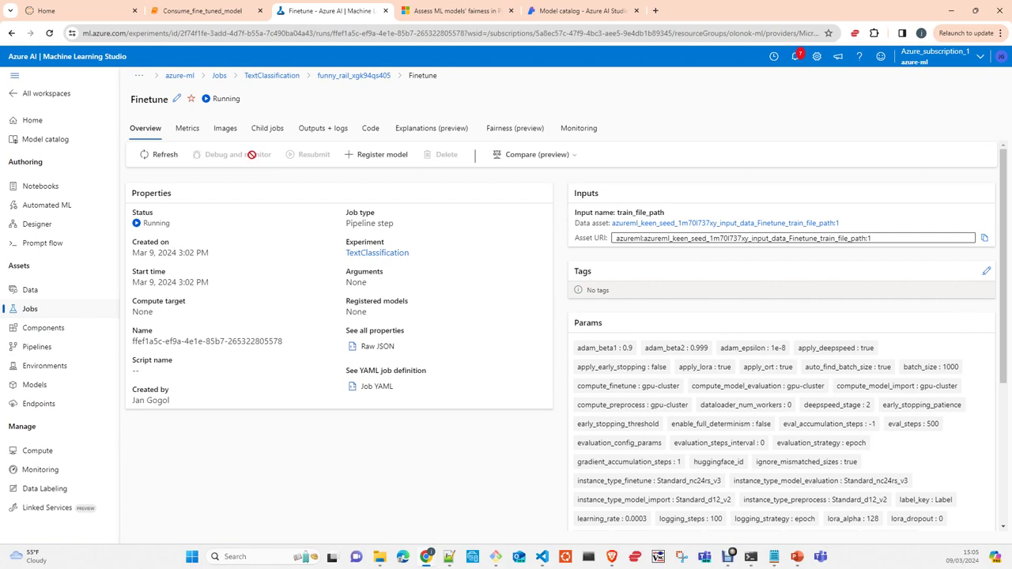
pyautogui.click(263, 138)
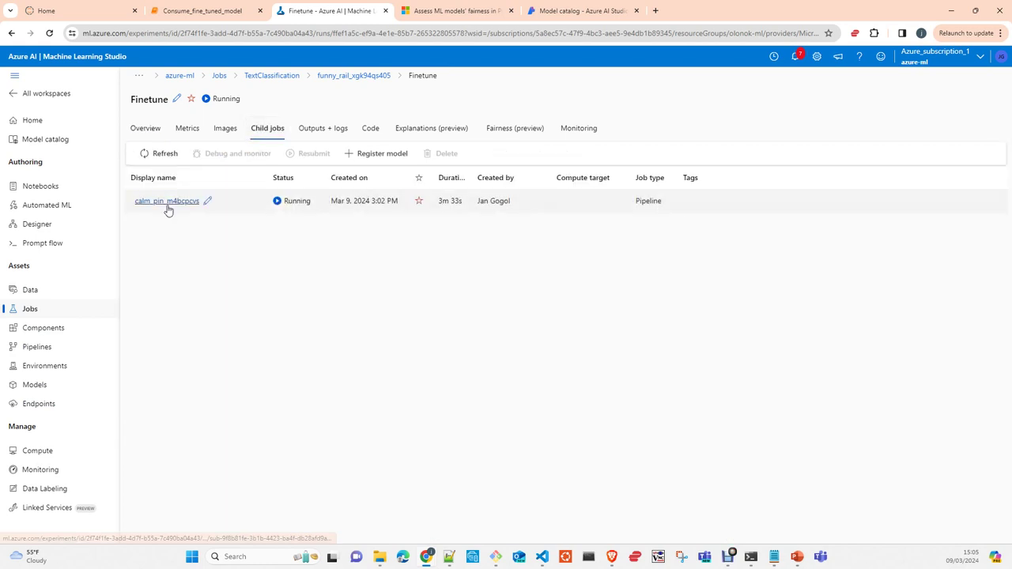
pyautogui.click(167, 207)
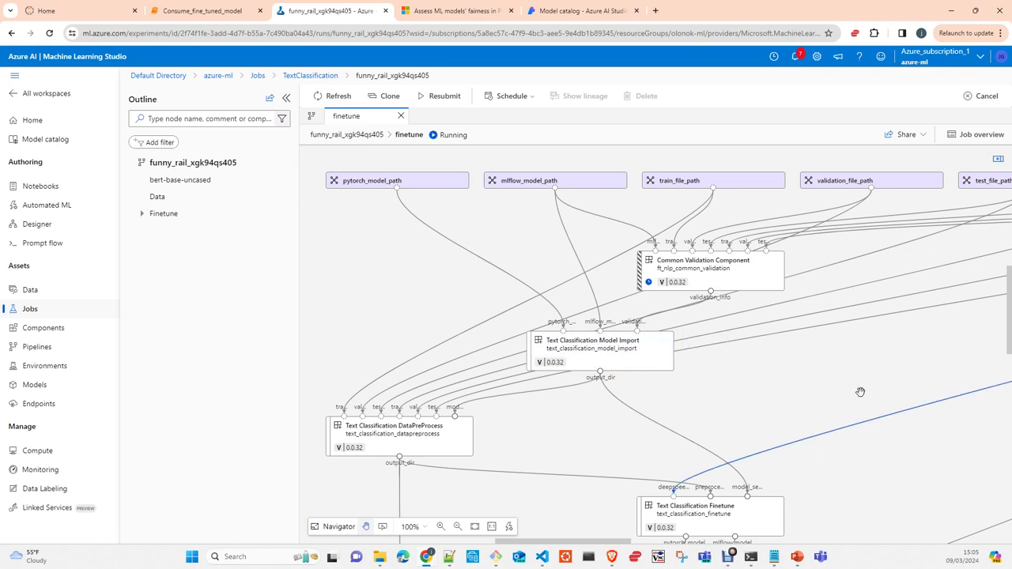
# Start registering a model from the completed salmon_van_8nmcy2jqjy job, with MLflow as the model type and trained_model as the job output.
pyautogui.click(310, 76)
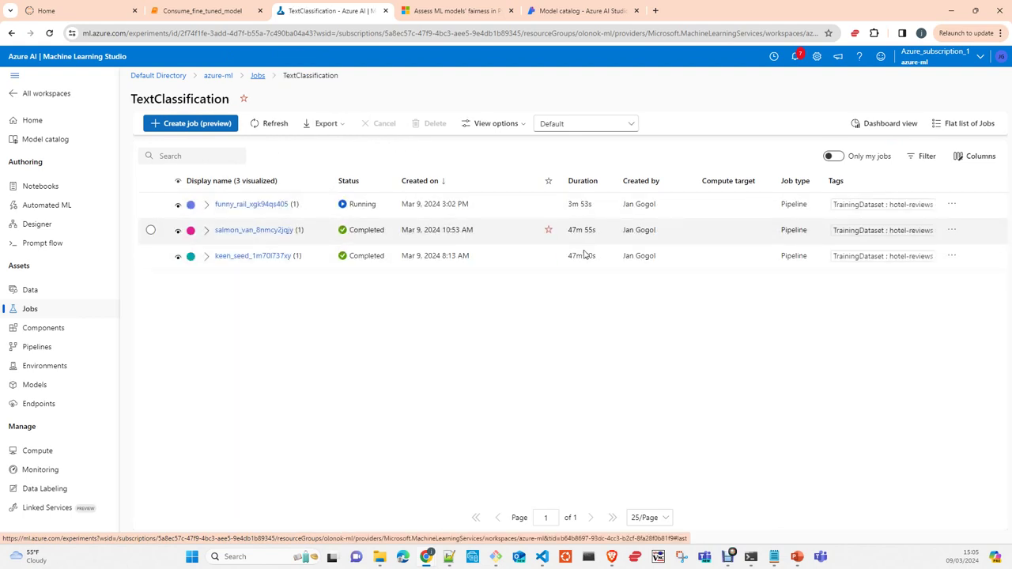
pyautogui.click(250, 230)
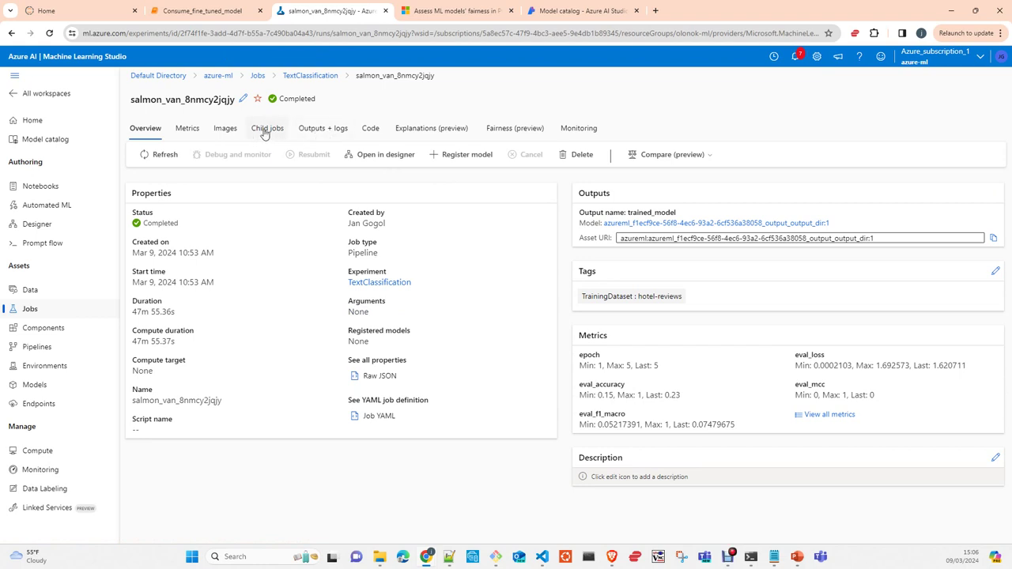
pyautogui.click(458, 155)
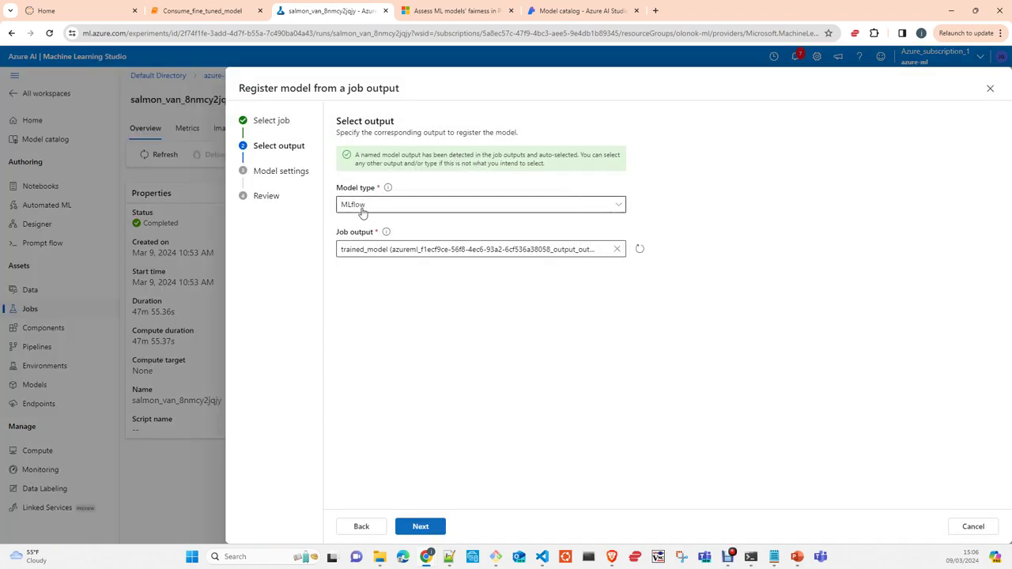
pyautogui.click(516, 212)
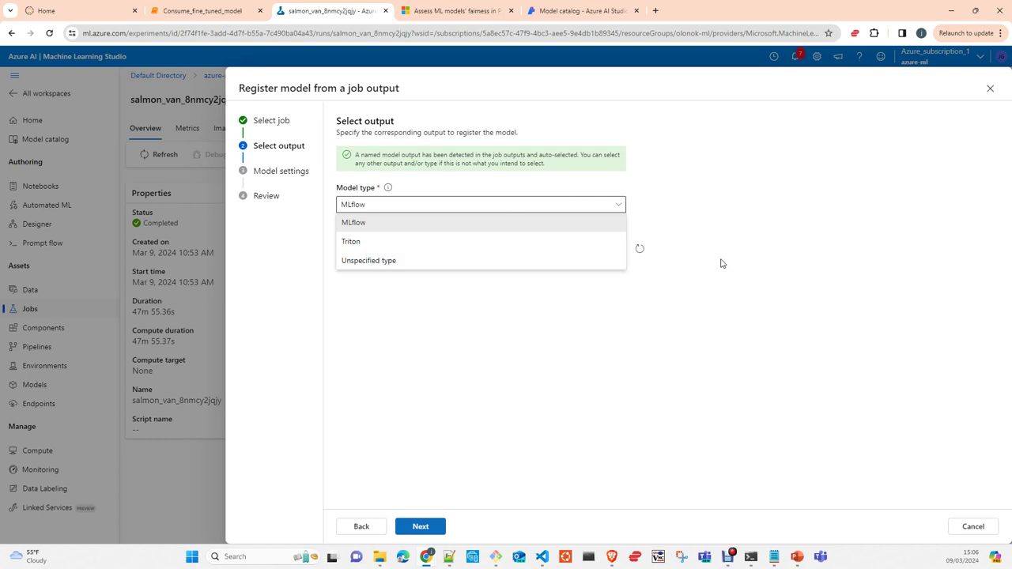
pyautogui.click(407, 222)
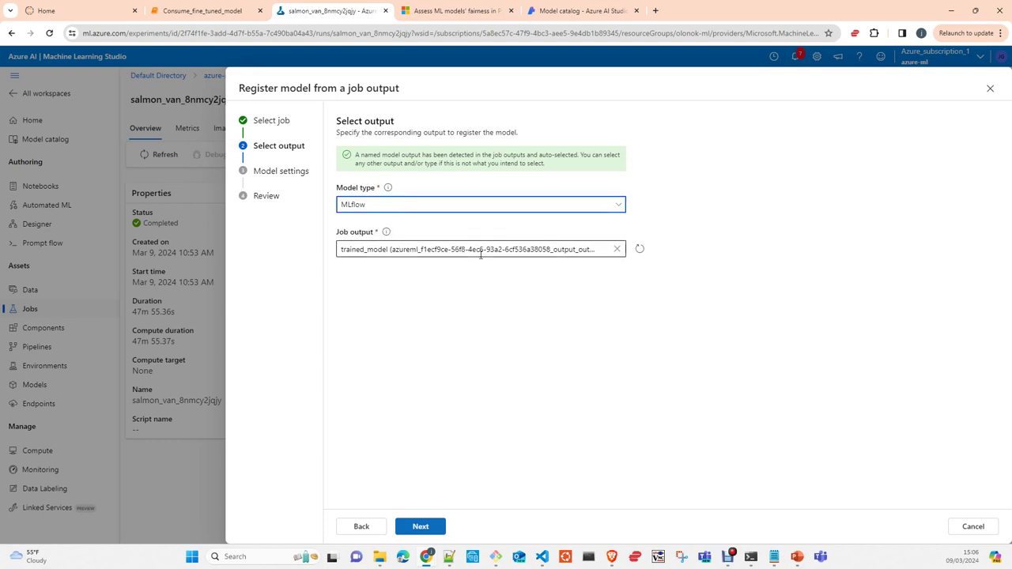
pyautogui.click(419, 246)
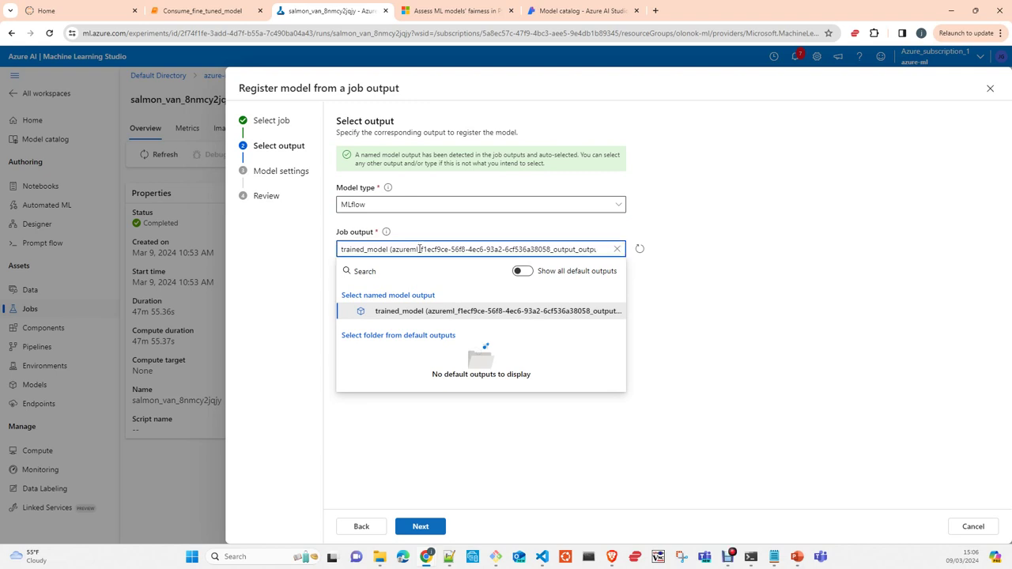
pyautogui.click(720, 259)
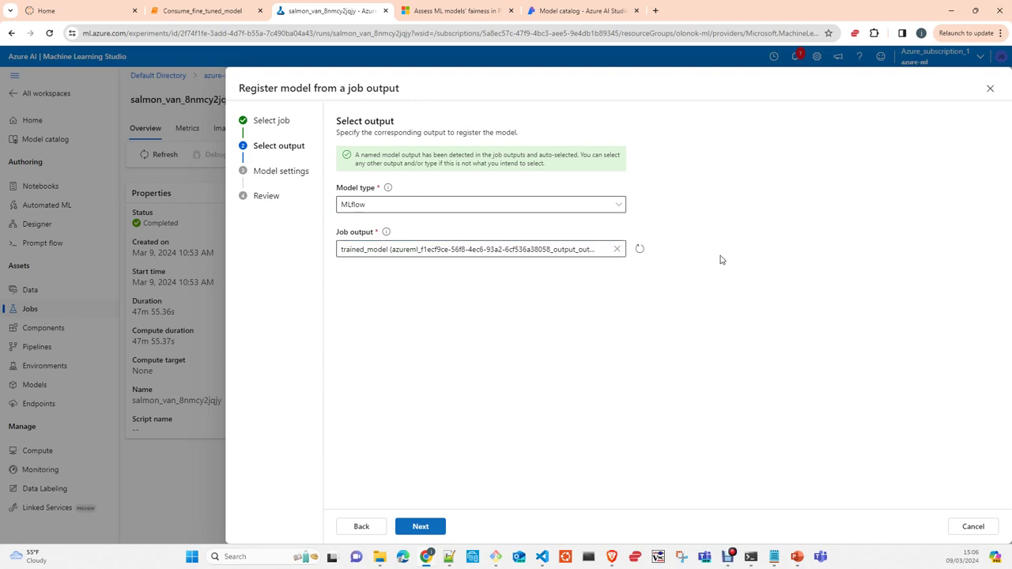
pyautogui.click(420, 526)
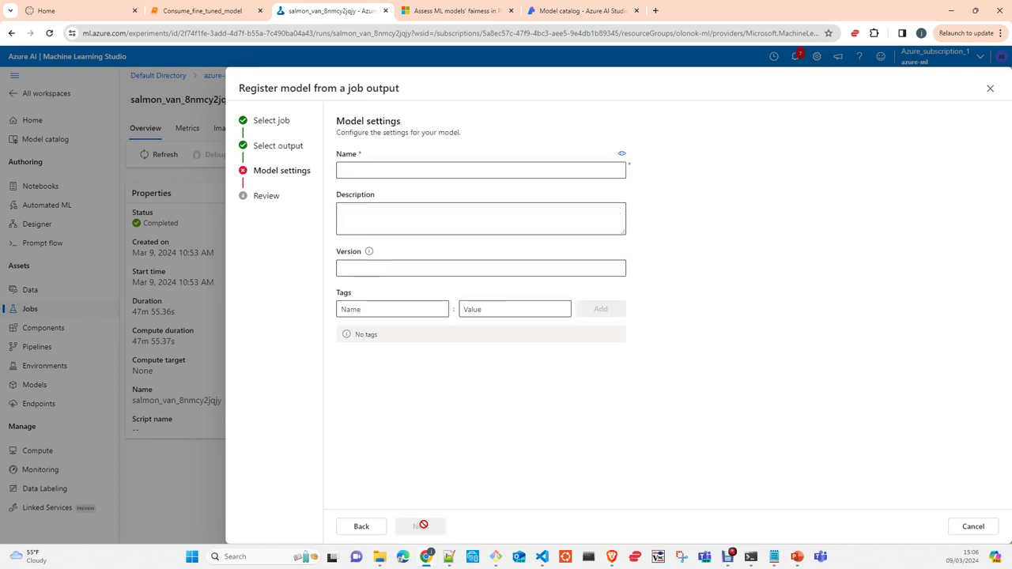
# Name the model hotes-reviews-3, leave its description, version and tags empty, and register it.
pyautogui.click(453, 169)
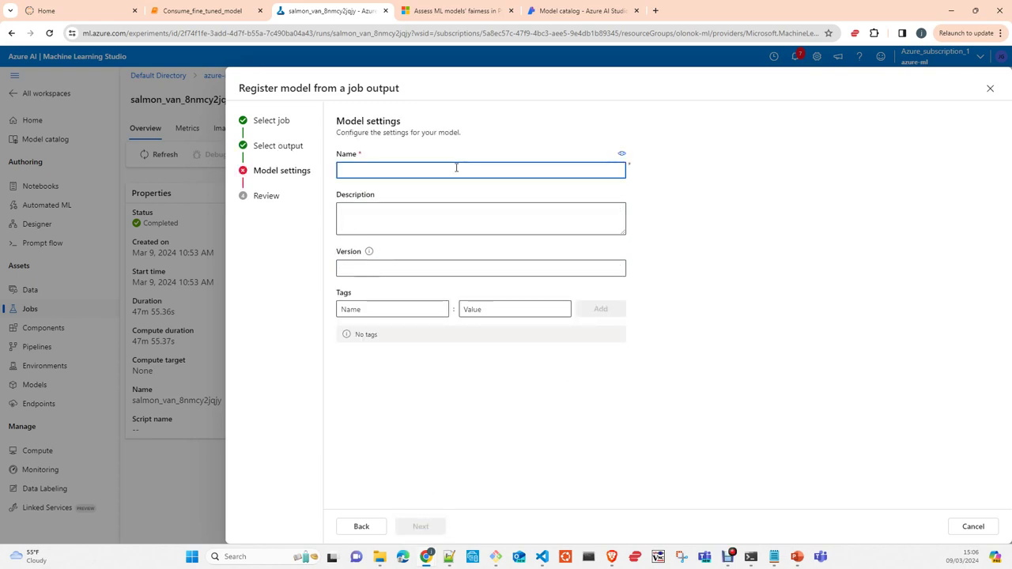
pyautogui.write('hotes')
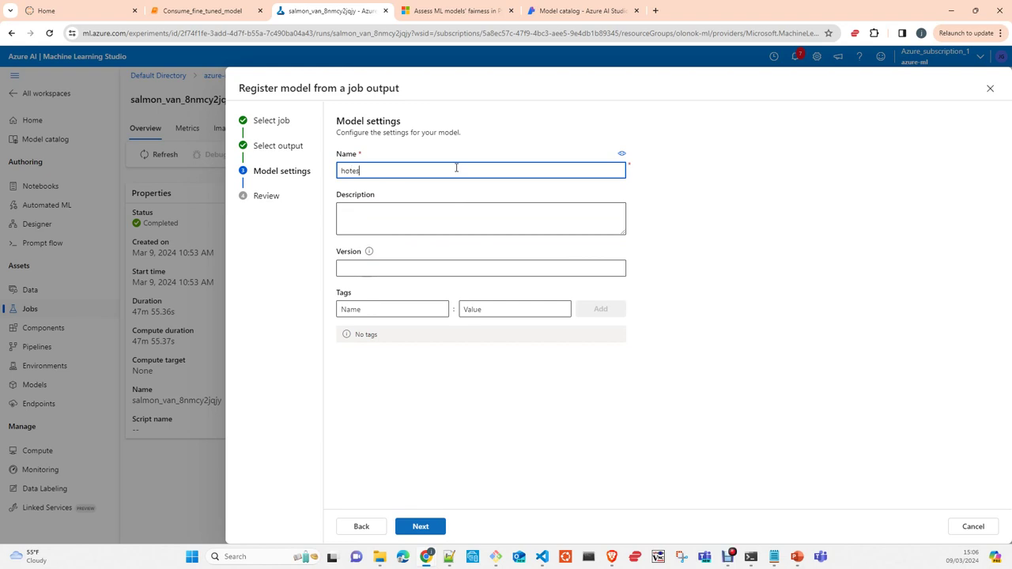
pyautogui.write('-review')
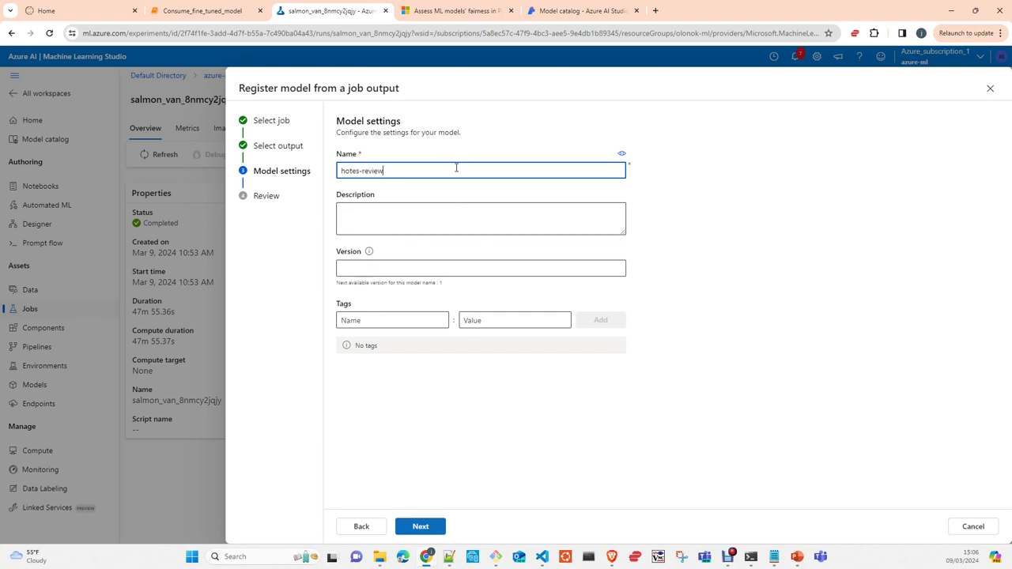
pyautogui.write('s-3')
pyautogui.click(380, 219)
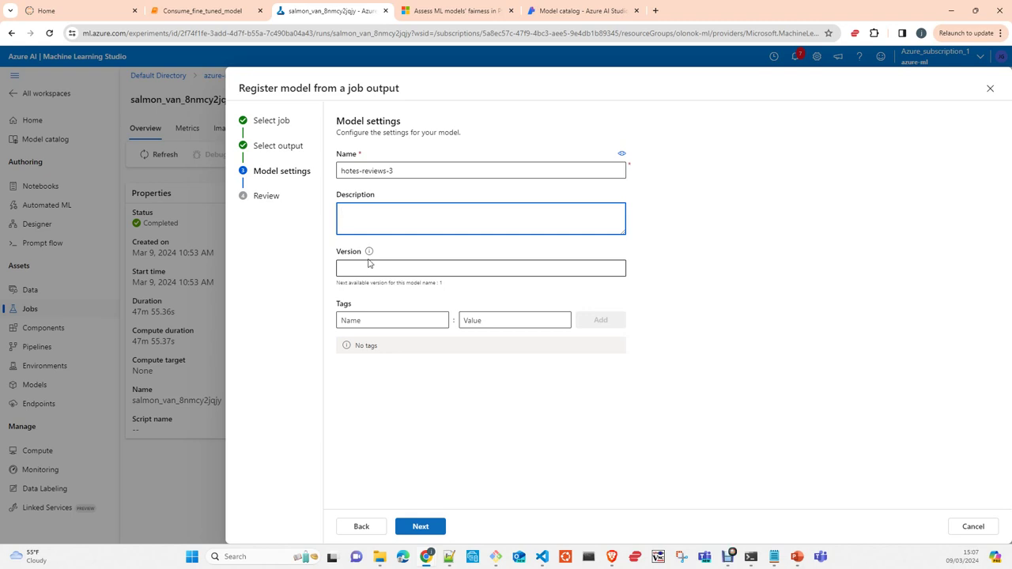
pyautogui.click(419, 245)
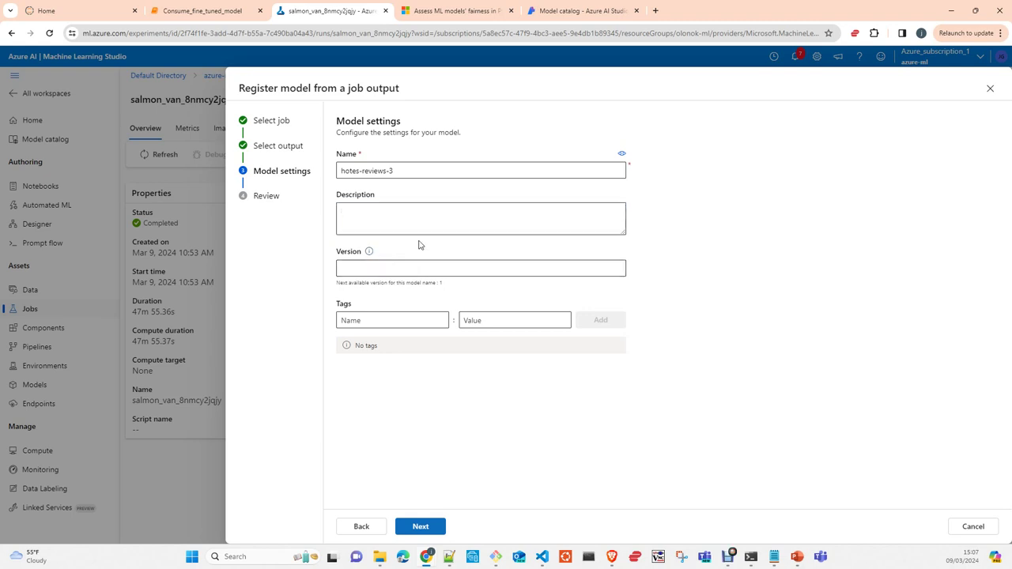
pyautogui.click(424, 527)
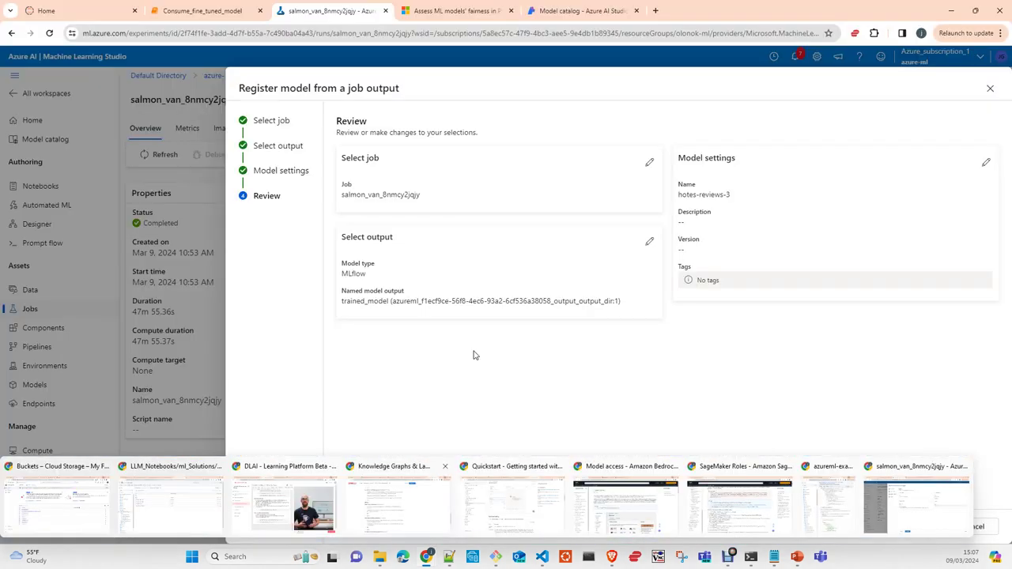
pyautogui.click(432, 526)
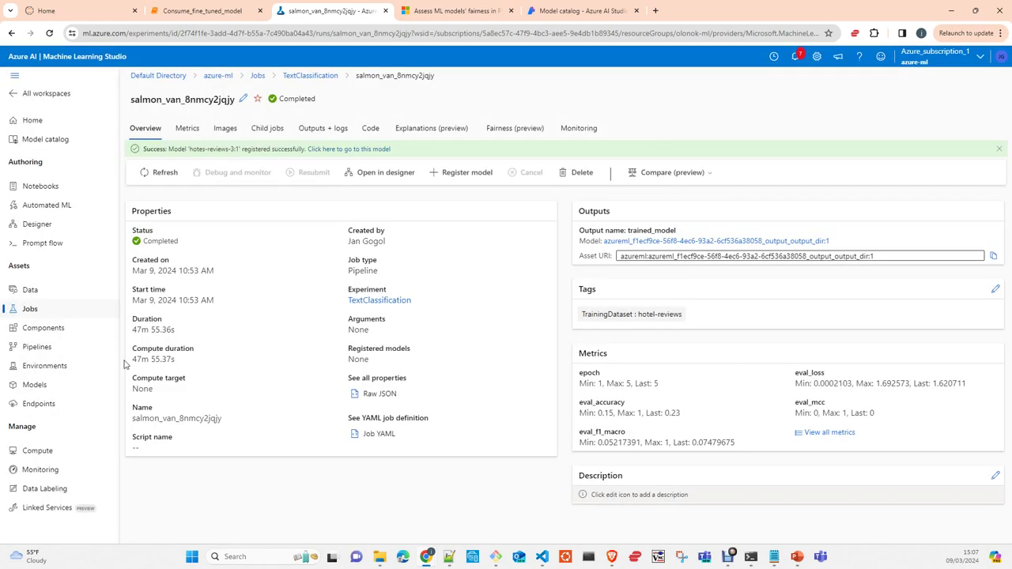
# Open the registered hotes-reviews-3 model from the model list and bring up its real-time endpoint deployment settings.
pyautogui.click(35, 384)
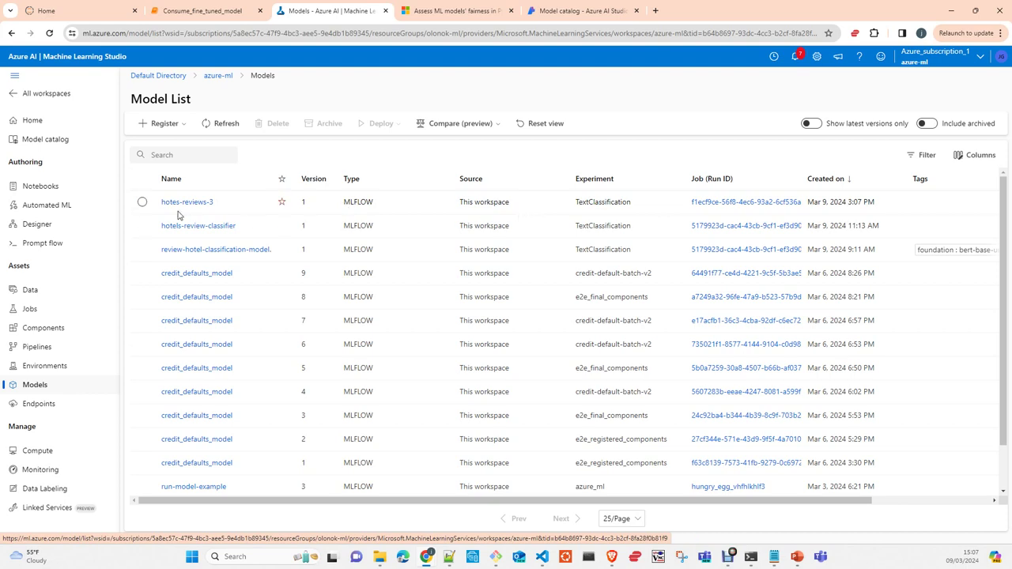
pyautogui.click(190, 205)
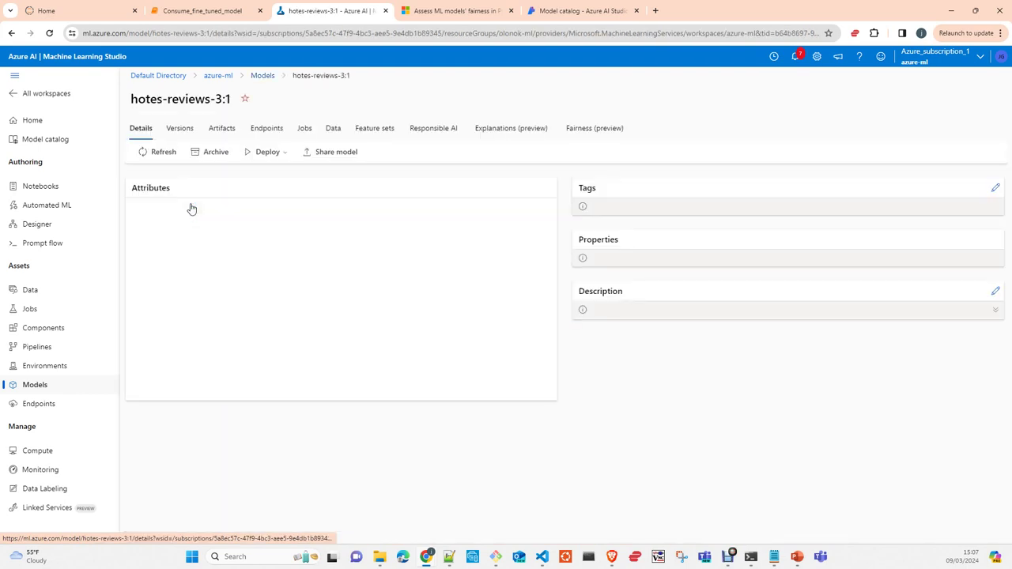
pyautogui.click(284, 155)
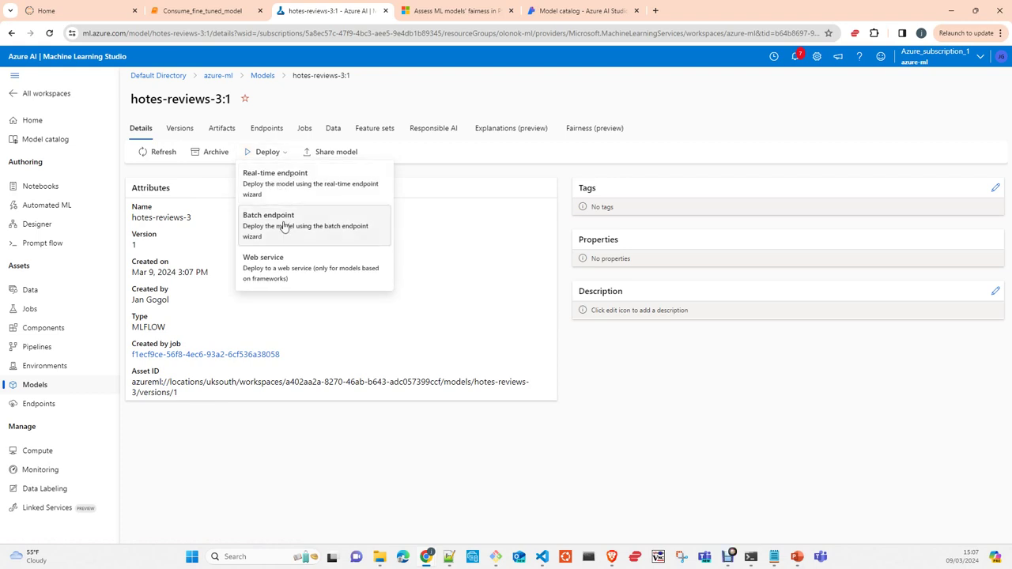
pyautogui.click(312, 184)
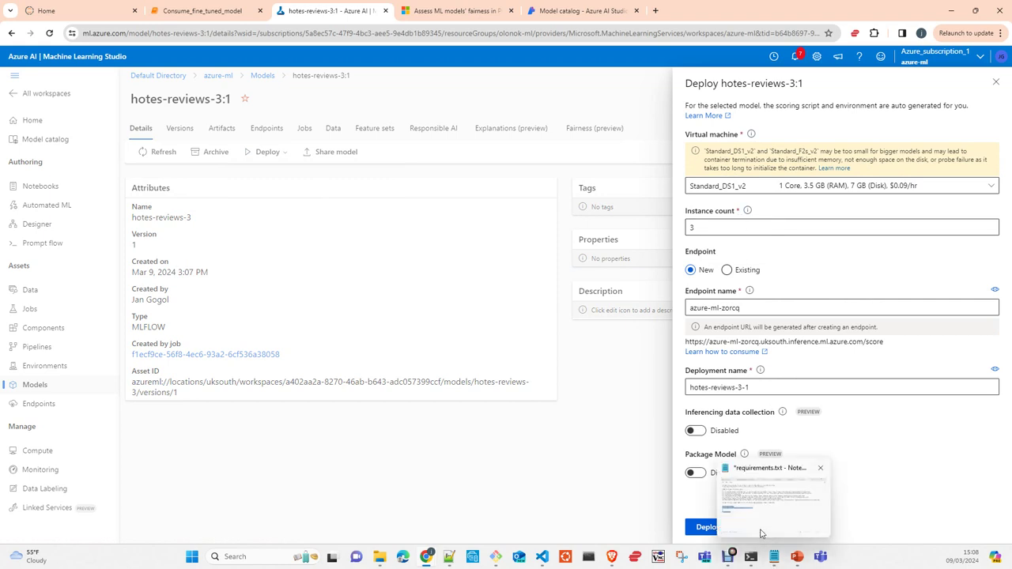
# Review the deployment's instance count, compare the existing and new endpoint options, and close the settings without deploying.
pyautogui.click(711, 225)
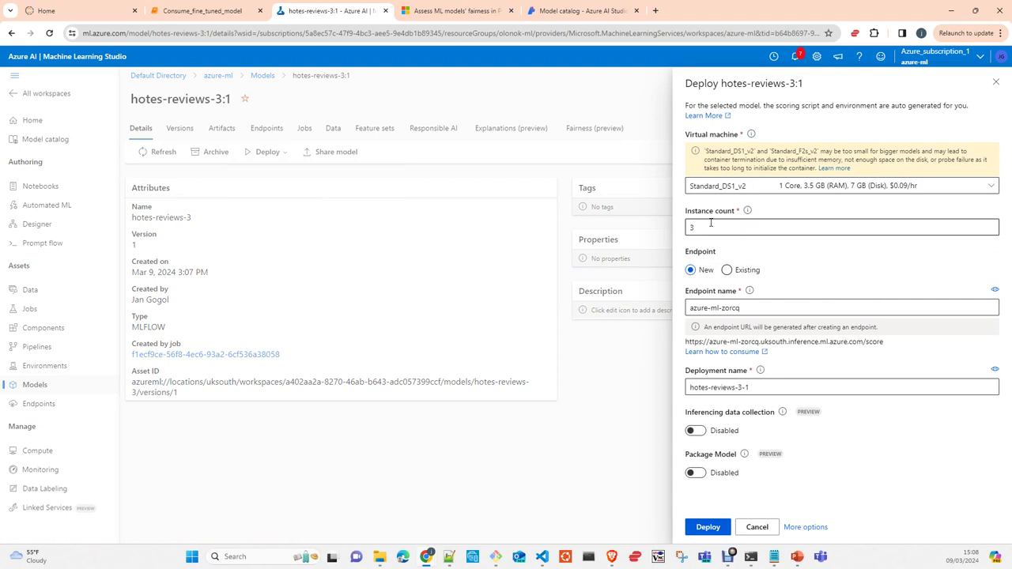
pyautogui.doubleClick(711, 226)
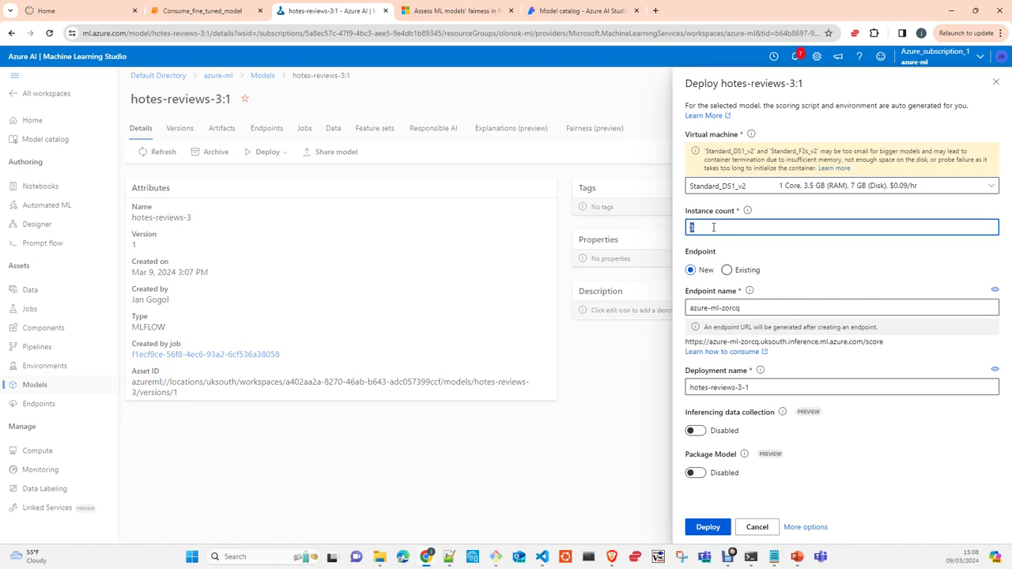
pyautogui.click(731, 271)
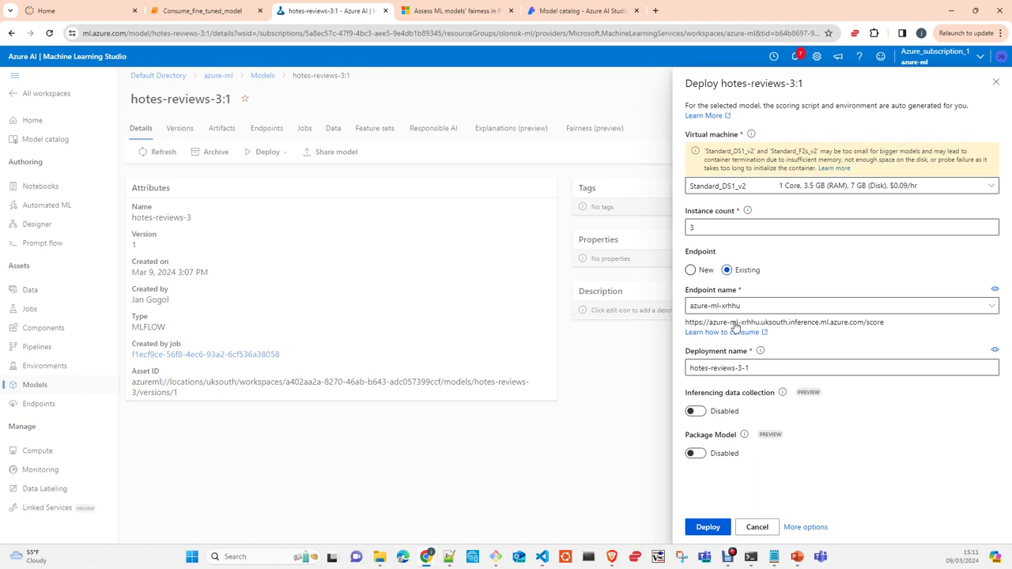
pyautogui.click(690, 270)
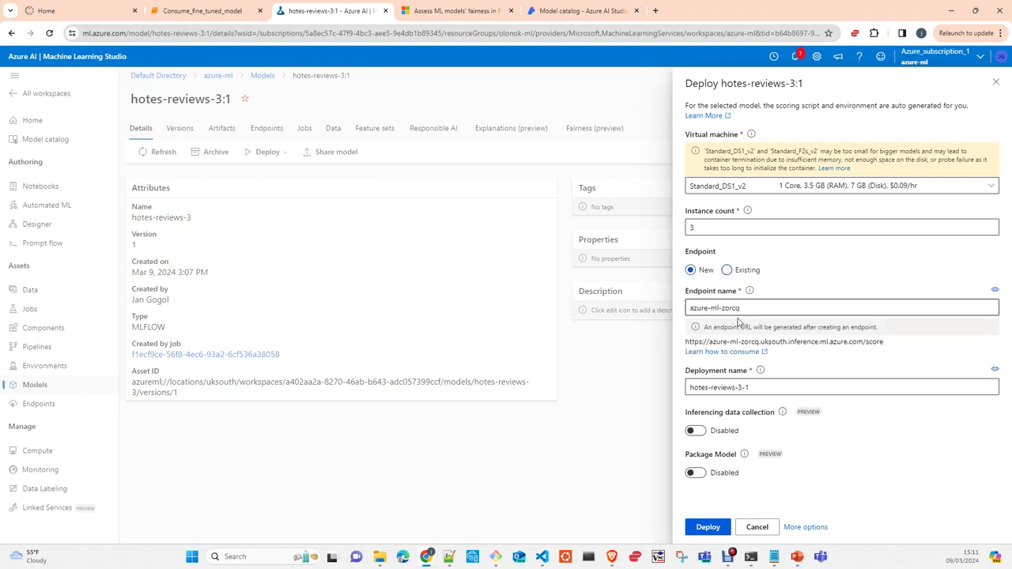
pyautogui.click(722, 307)
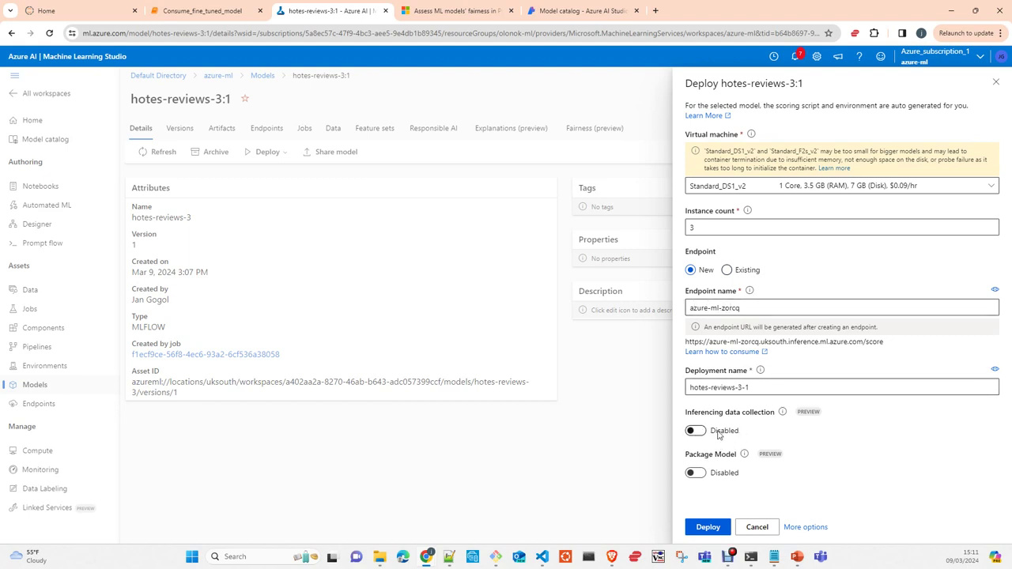
pyautogui.click(703, 530)
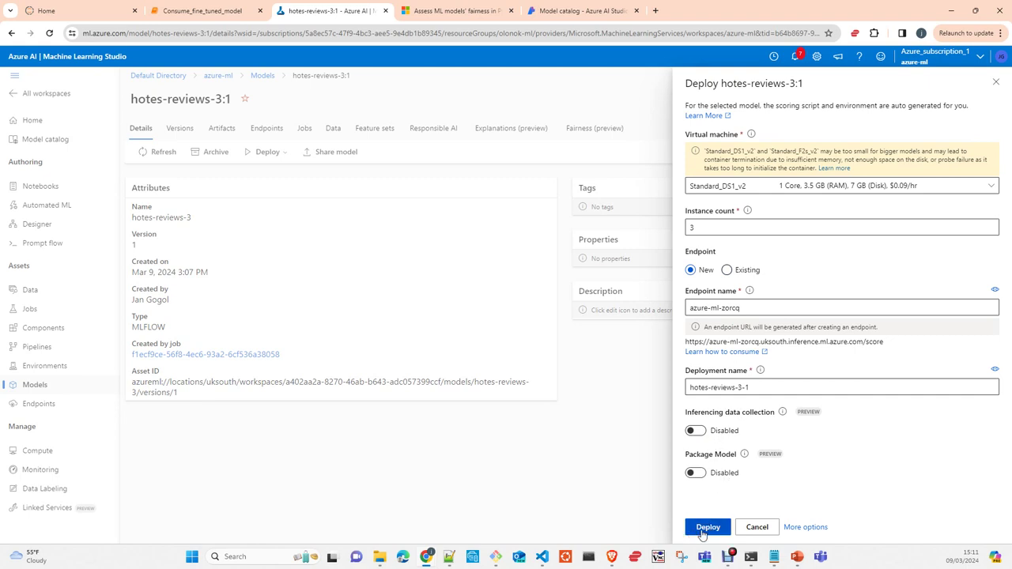
pyautogui.click(766, 528)
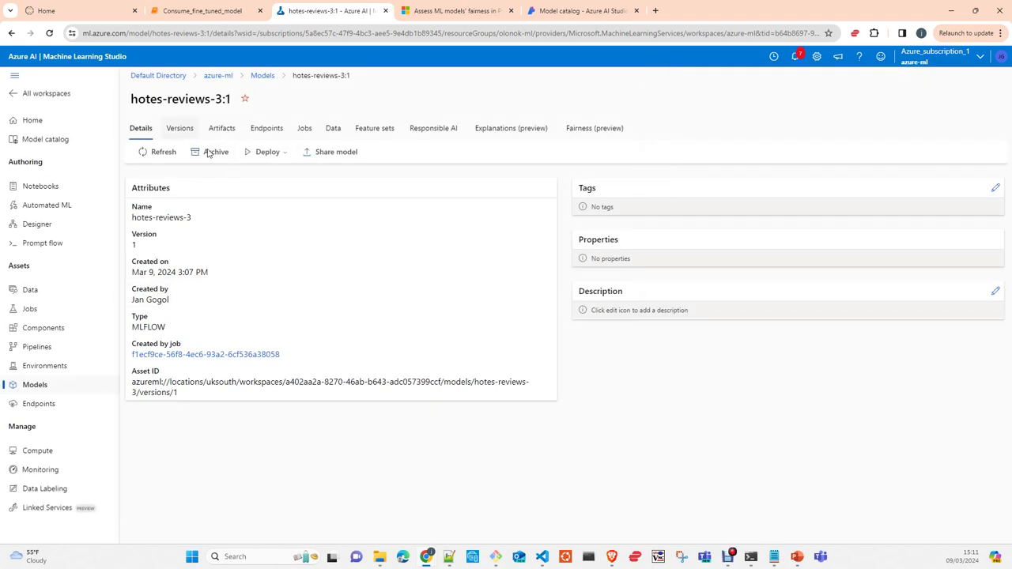
# Open the details of the existing azure-ml-xrhhu real-time endpoint from the workspace's endpoints.
pyautogui.click(45, 410)
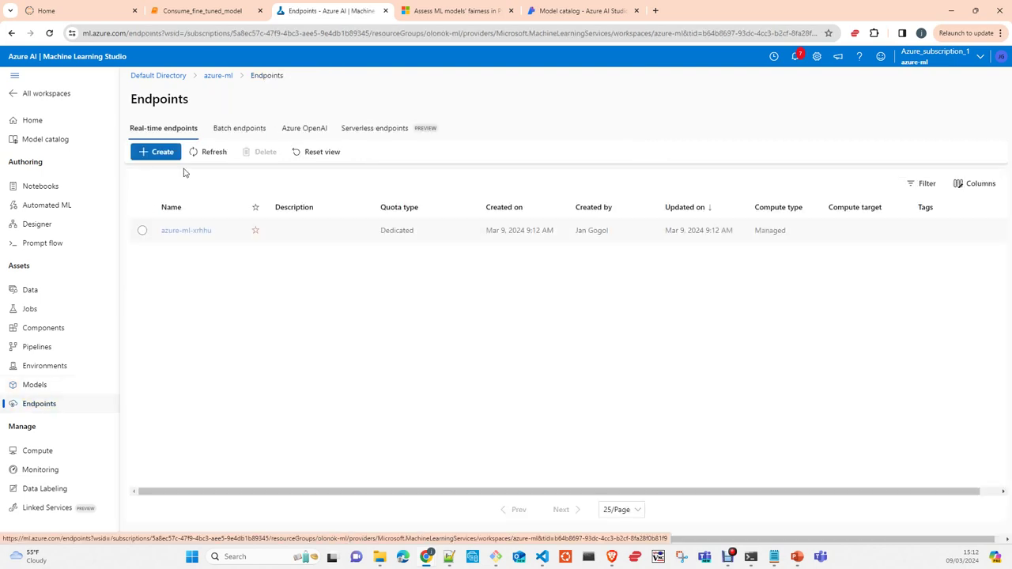
pyautogui.click(190, 235)
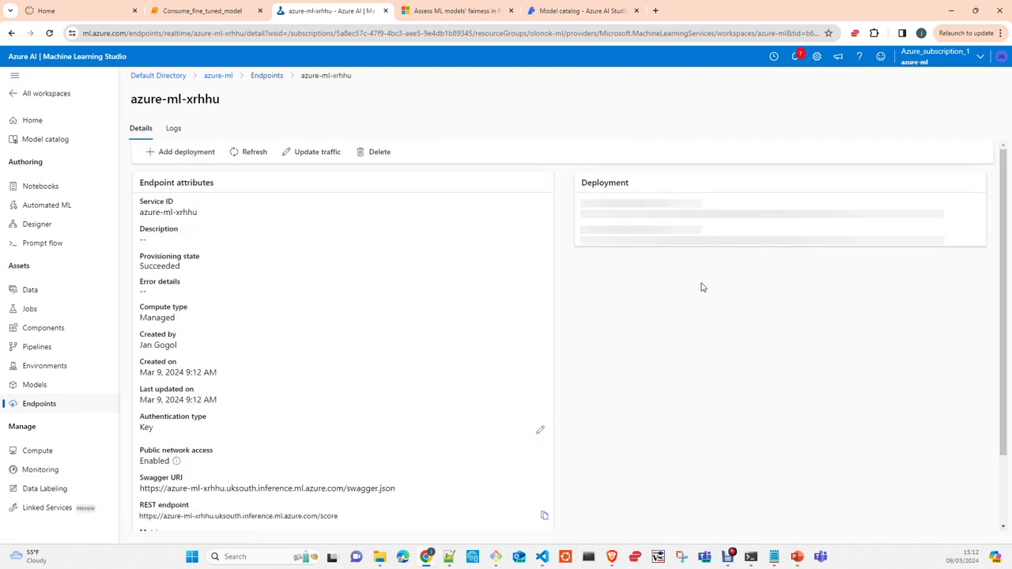
# Examine the azure-ml-xrhhu endpoint's attributes, traffic allocation and the details of its review-hotel-classification-m-1 deployment.
pyautogui.scroll(-1, 605, 391)
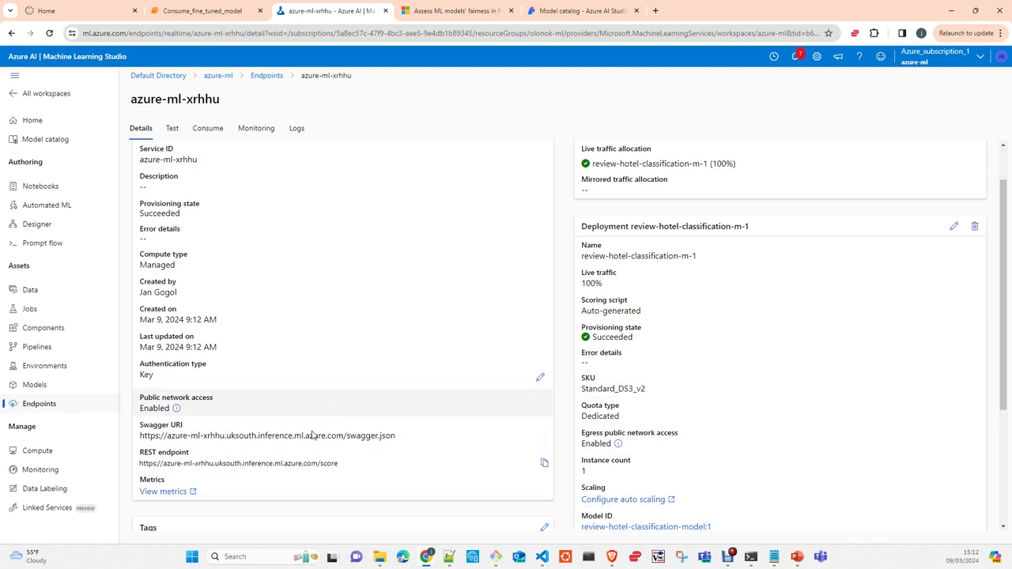
pyautogui.scroll(1, 392, 322)
pyautogui.scroll(2, 392, 322)
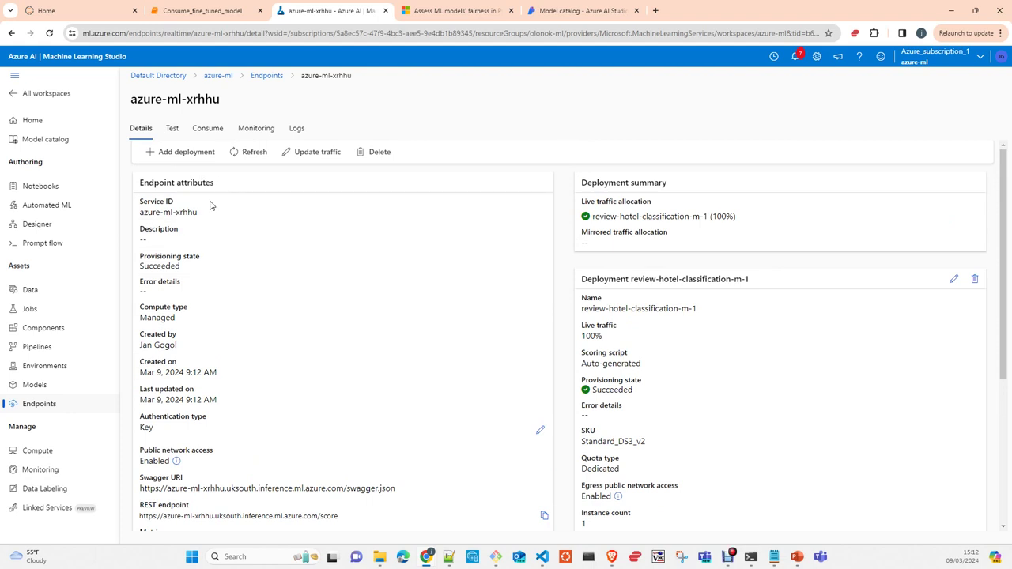
pyautogui.scroll(-2, 279, 257)
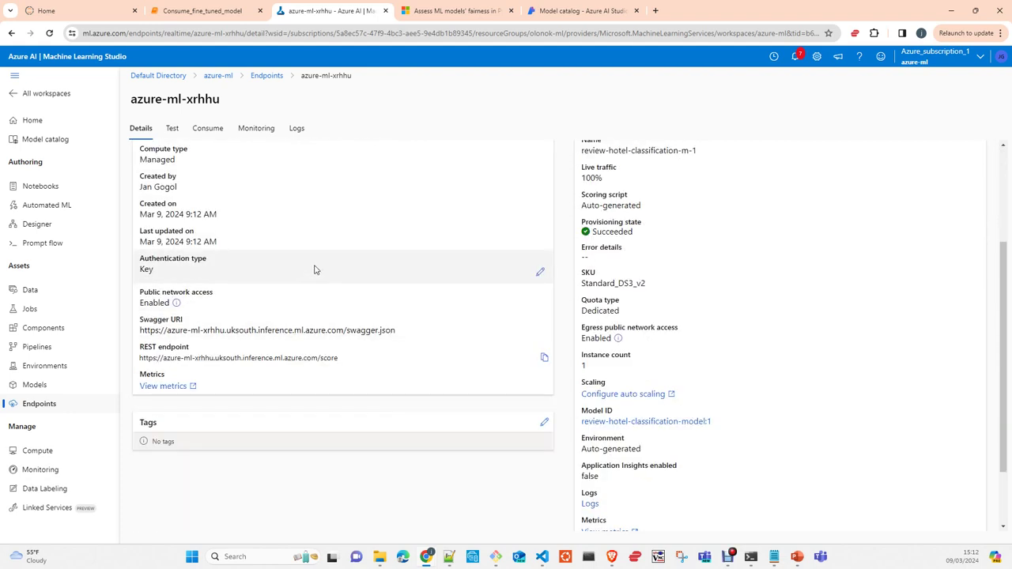
pyautogui.scroll(1, 315, 271)
pyautogui.scroll(2, 316, 272)
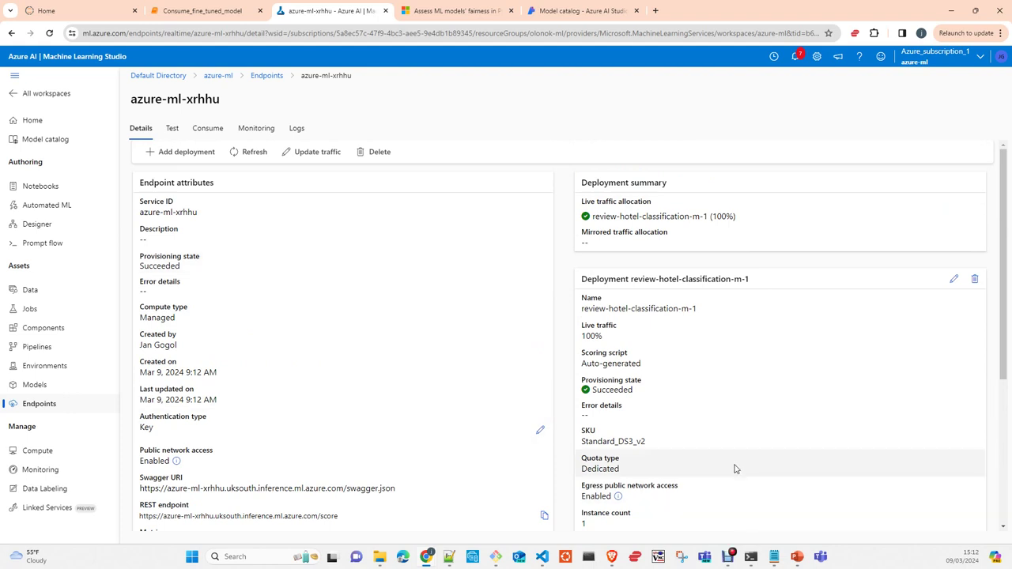
pyautogui.scroll(-1, 353, 320)
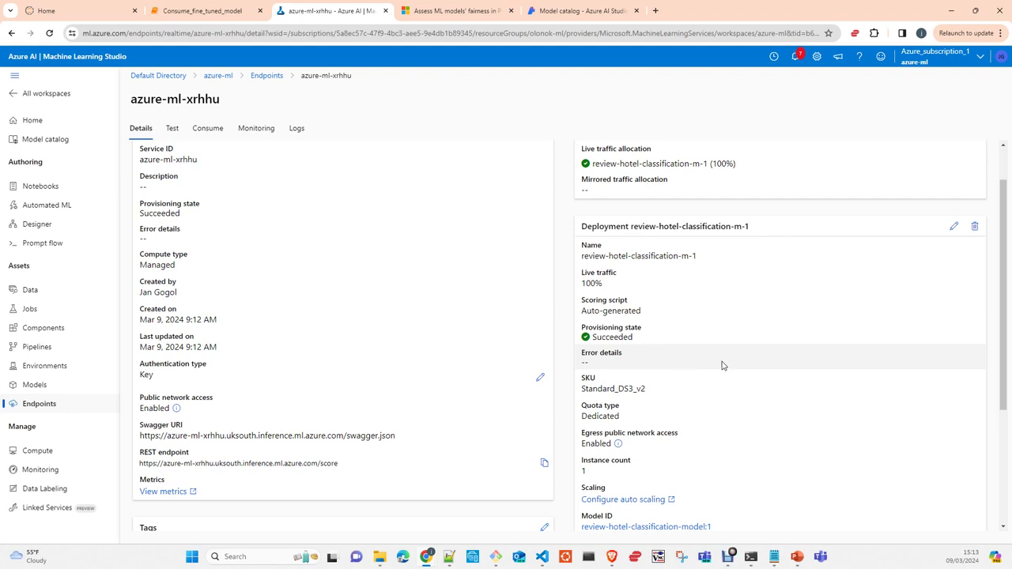
pyautogui.scroll(-1, 711, 328)
pyautogui.scroll(-2, 711, 328)
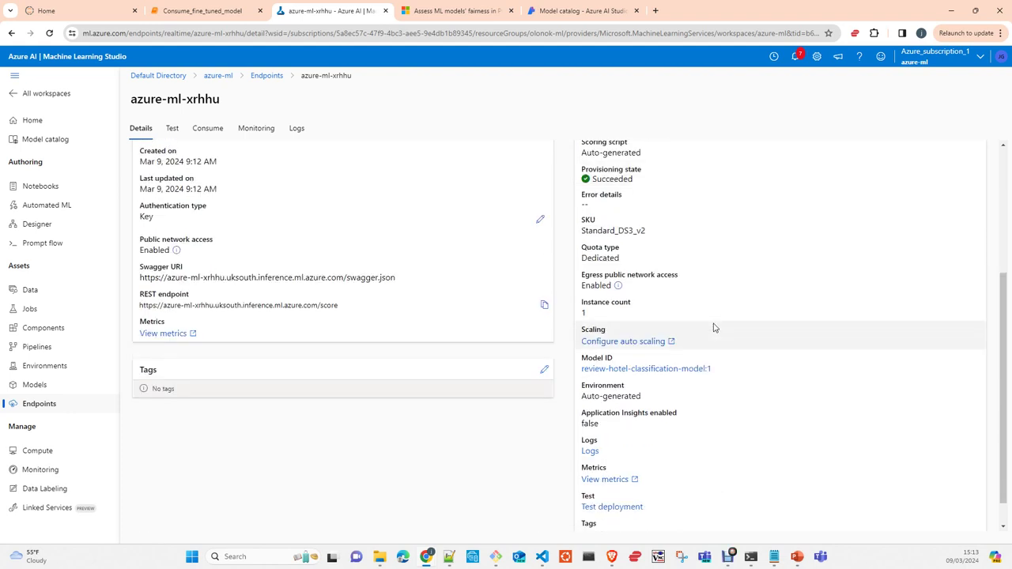
pyautogui.scroll(5, 713, 328)
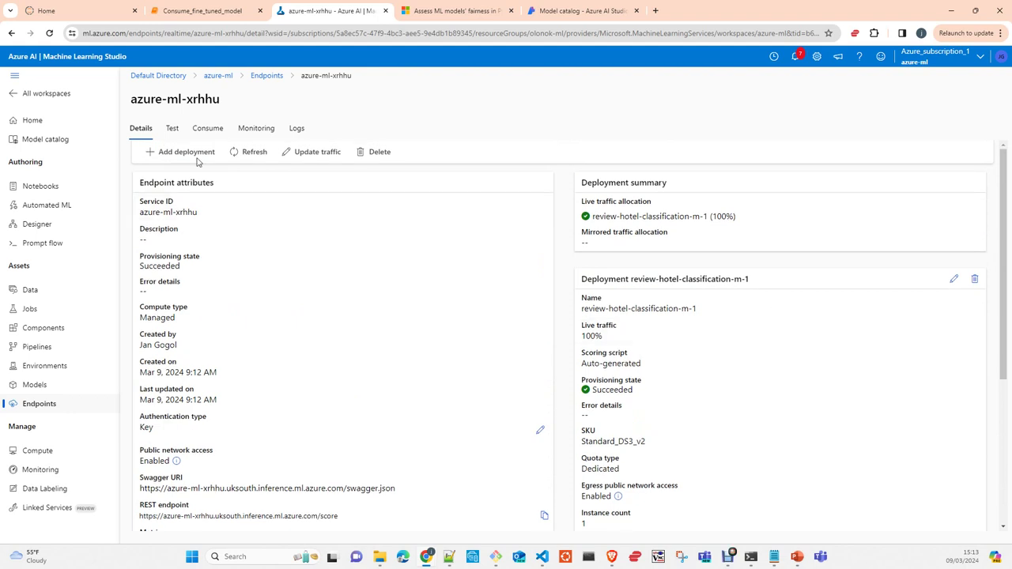
# Test the review-hotel-classification-m-1 deployment with the input text "The hotel was terrible" in place of the sample string.
pyautogui.click(172, 130)
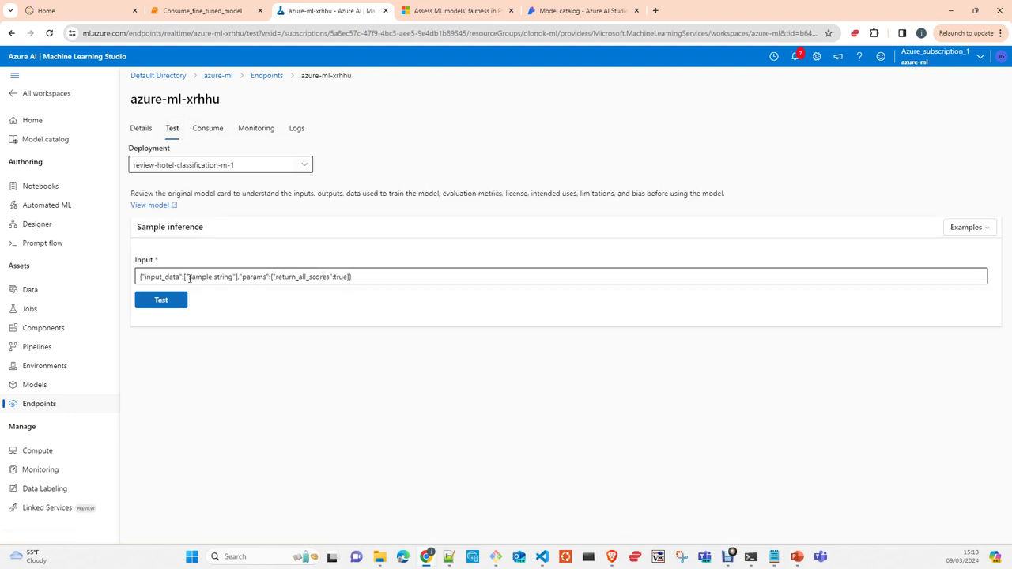
pyautogui.moveTo(188, 277); pyautogui.dragTo(234, 277)
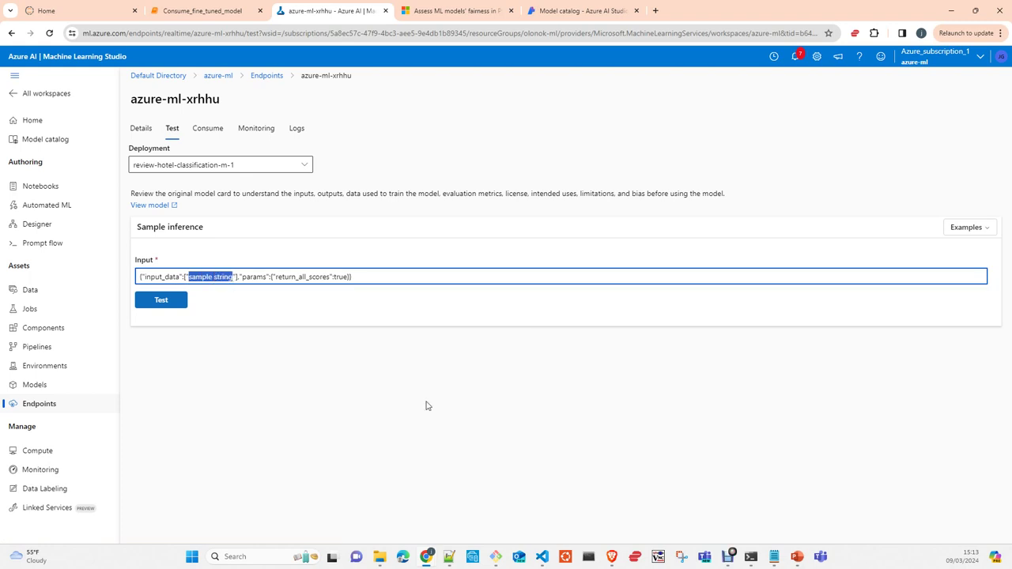
pyautogui.write('The hot')
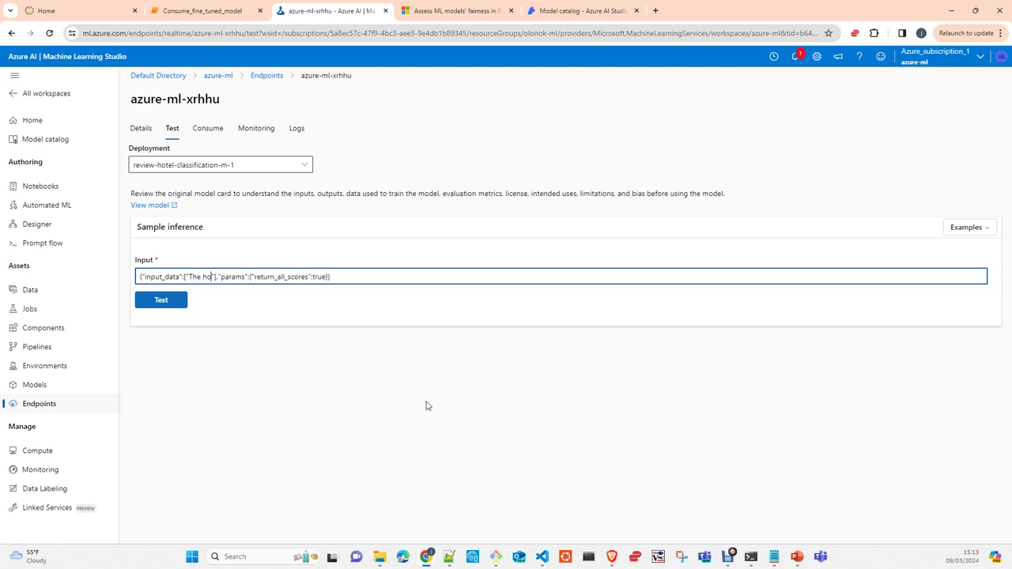
pyautogui.write('el was f')
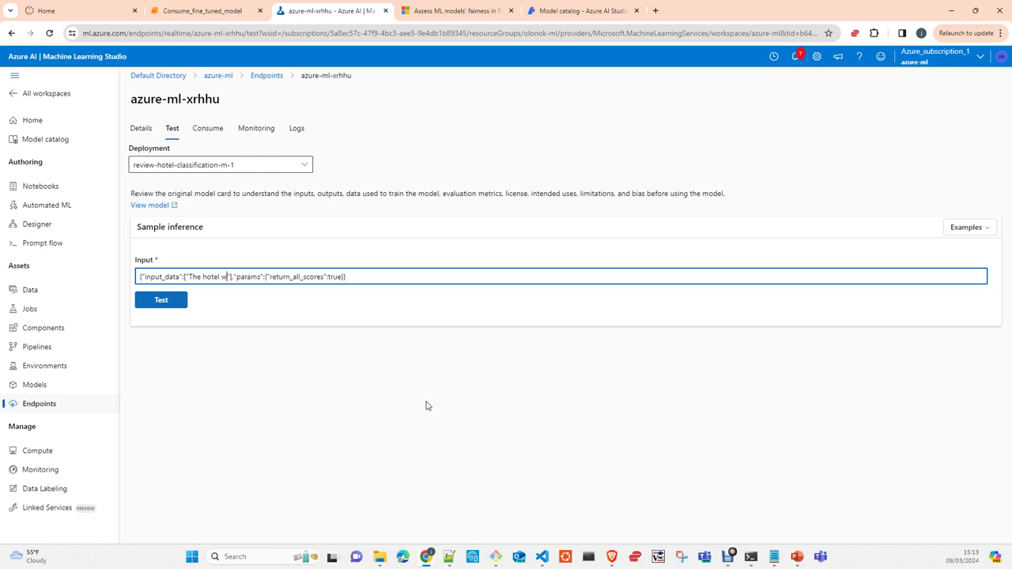
pyautogui.write('errib')
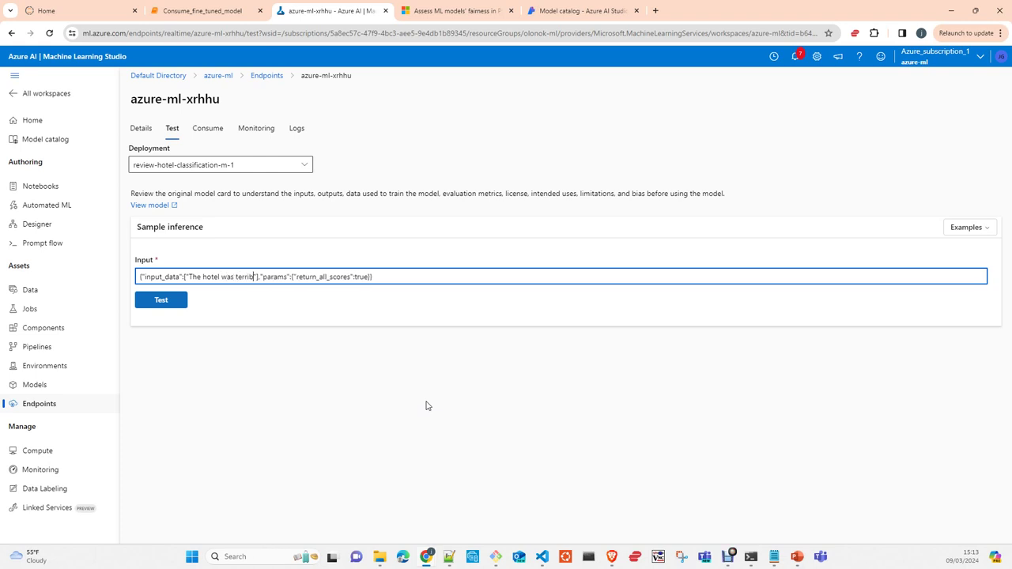
pyautogui.write('le')
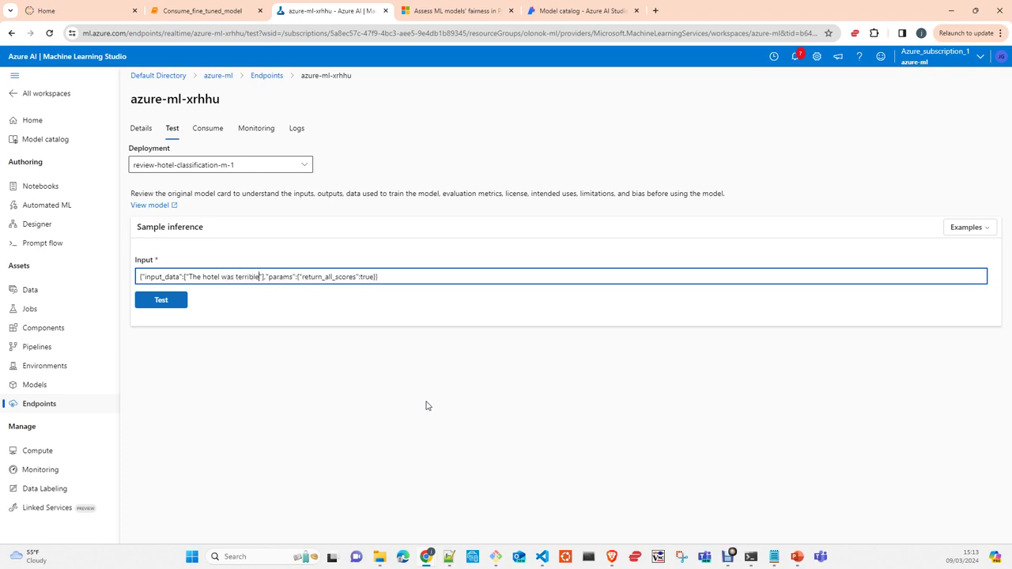
pyautogui.click(162, 302)
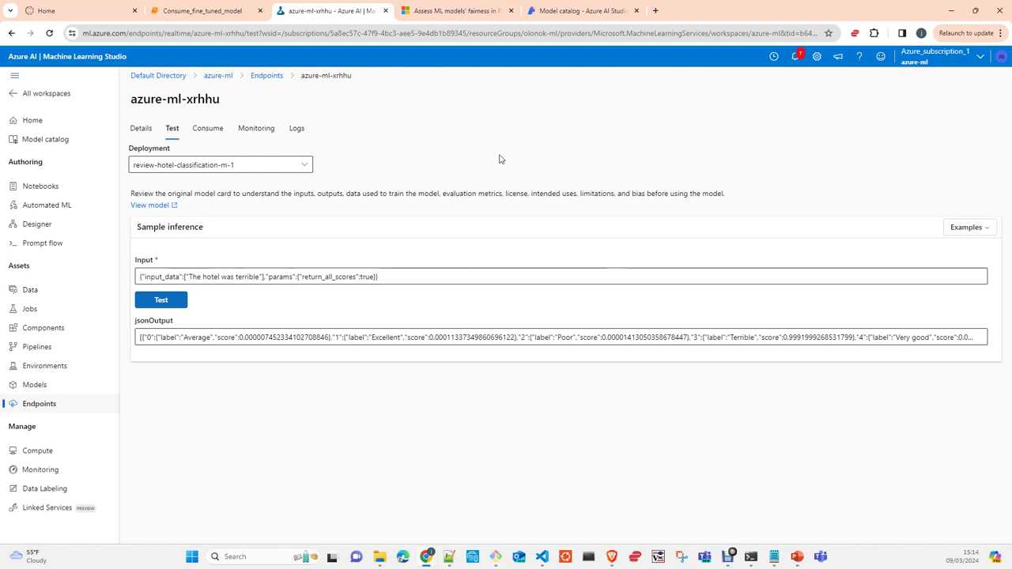
# Review the endpoint's consumption information and its authentication type options, closing the authentication settings without updating them.
pyautogui.click(210, 131)
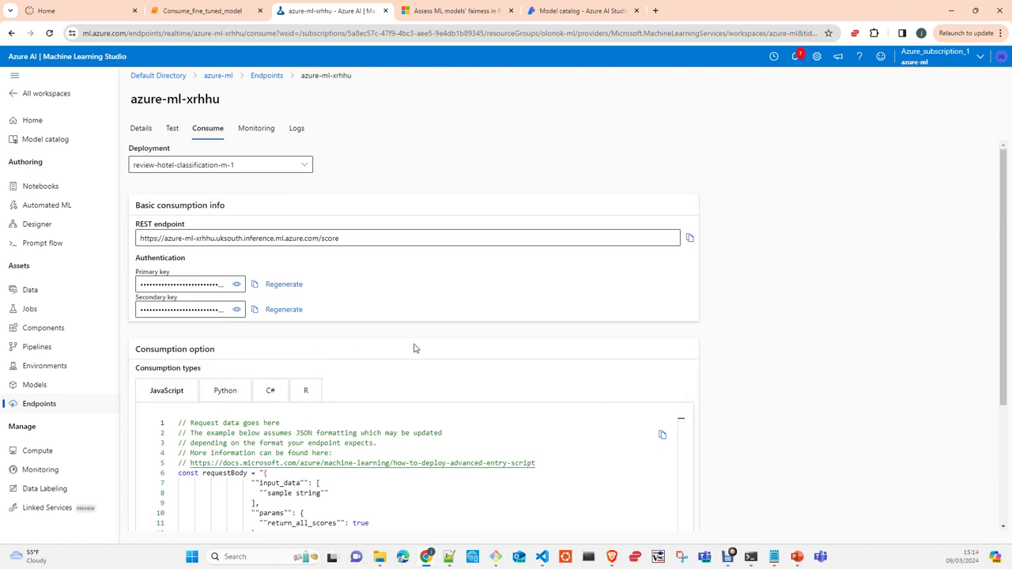
pyautogui.scroll(-2, 426, 348)
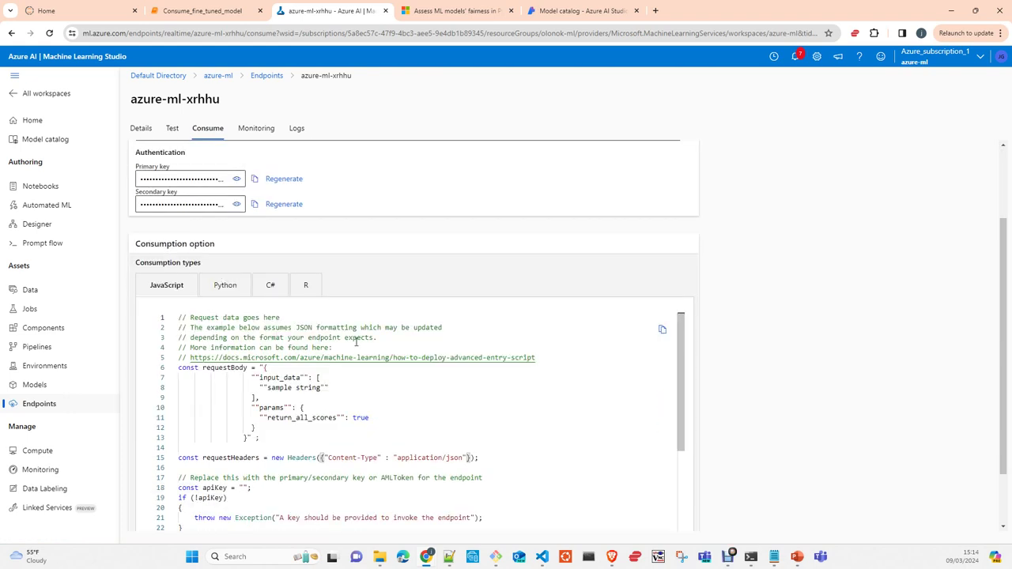
pyautogui.click(142, 129)
pyautogui.doubleClick(148, 427)
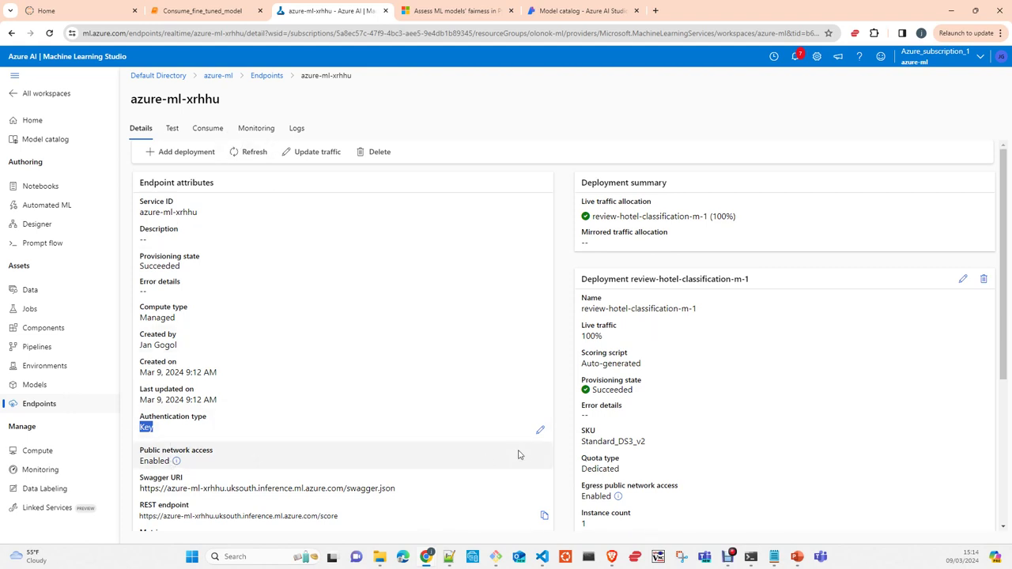
pyautogui.click(541, 432)
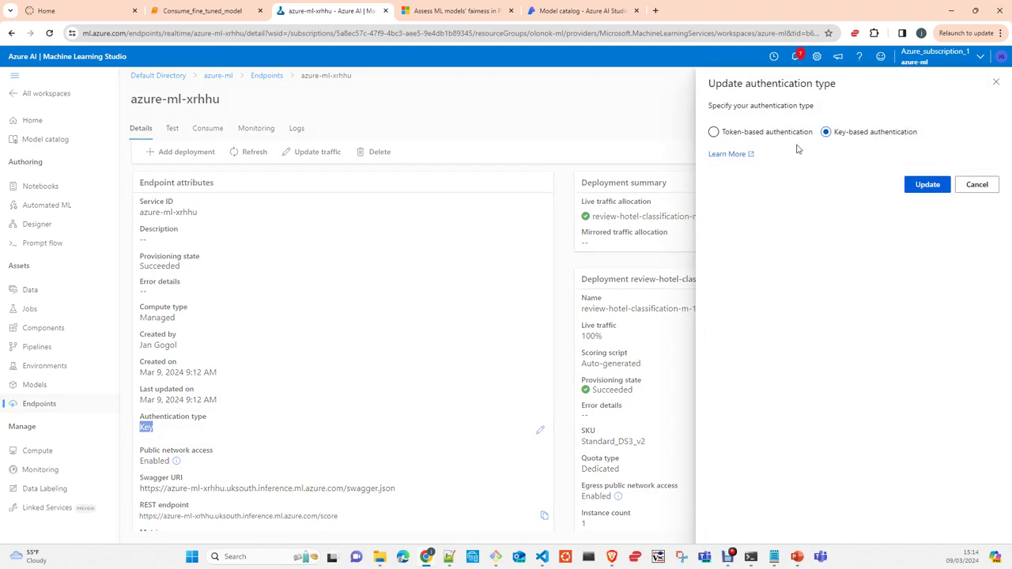
pyautogui.click(975, 188)
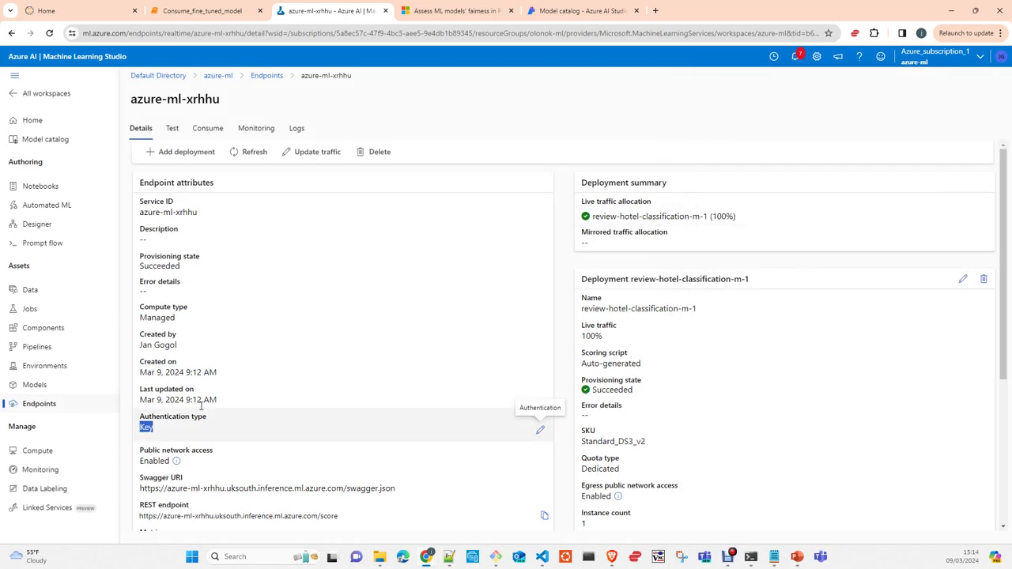
# Bring up the endpoint's Python consumption code and examine its request data section.
pyautogui.click(173, 132)
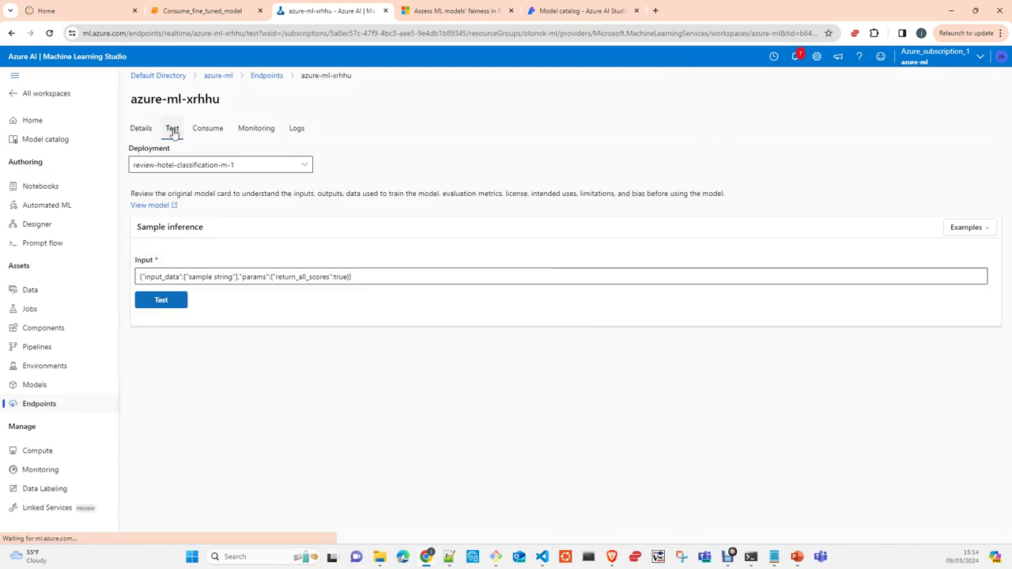
pyautogui.click(207, 131)
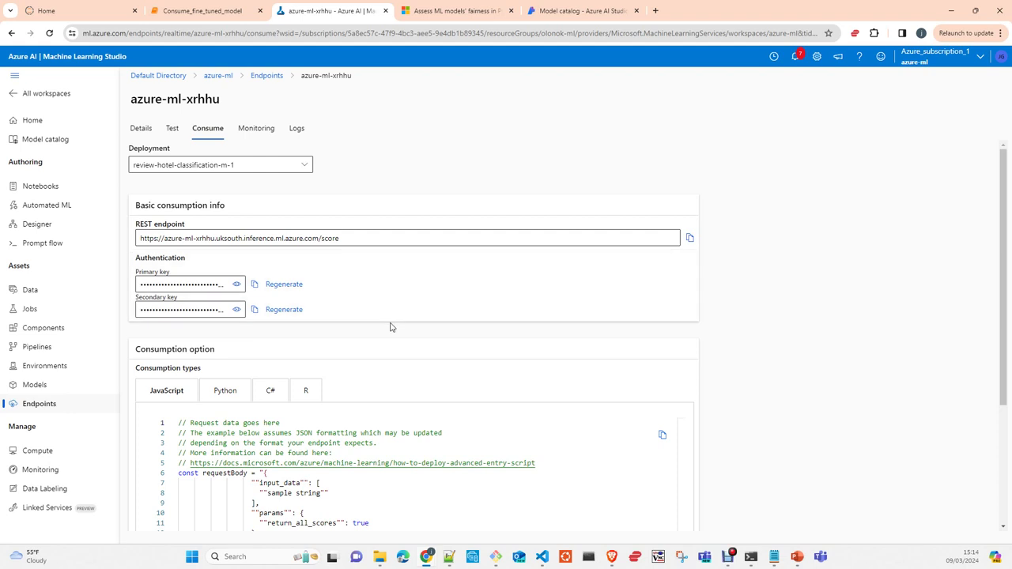
pyautogui.scroll(-1, 390, 326)
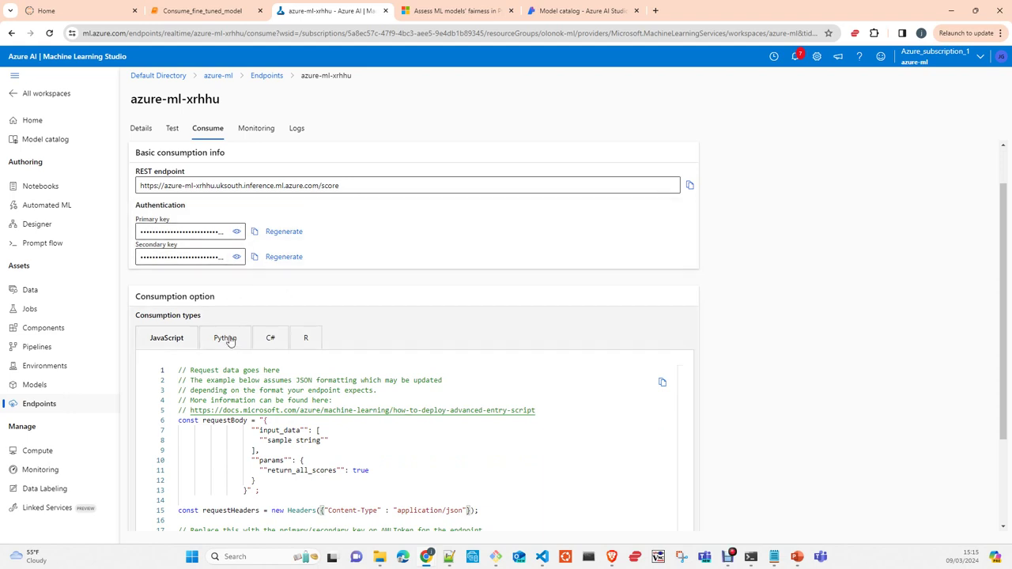
pyautogui.click(229, 341)
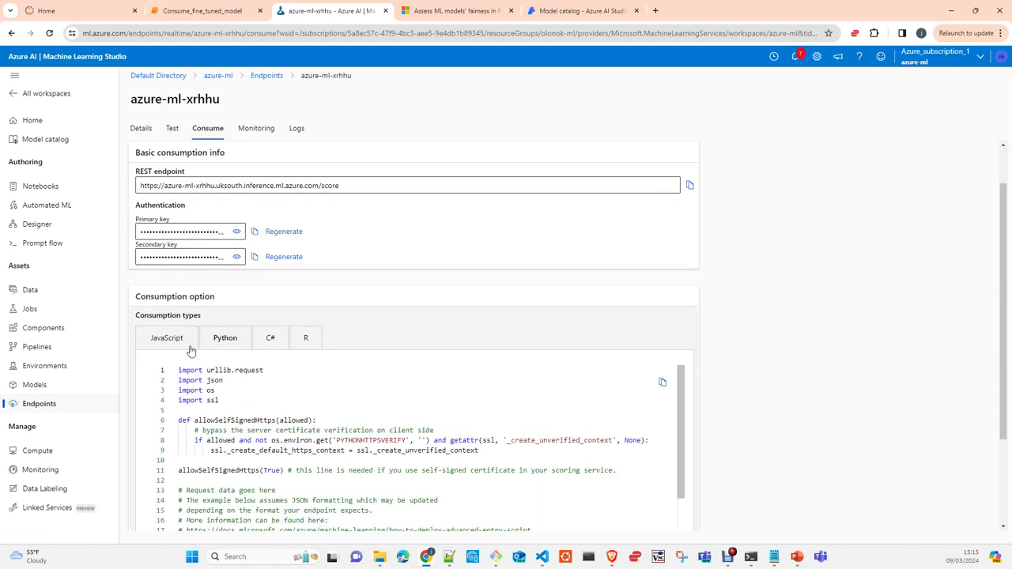
pyautogui.scroll(-2, 282, 355)
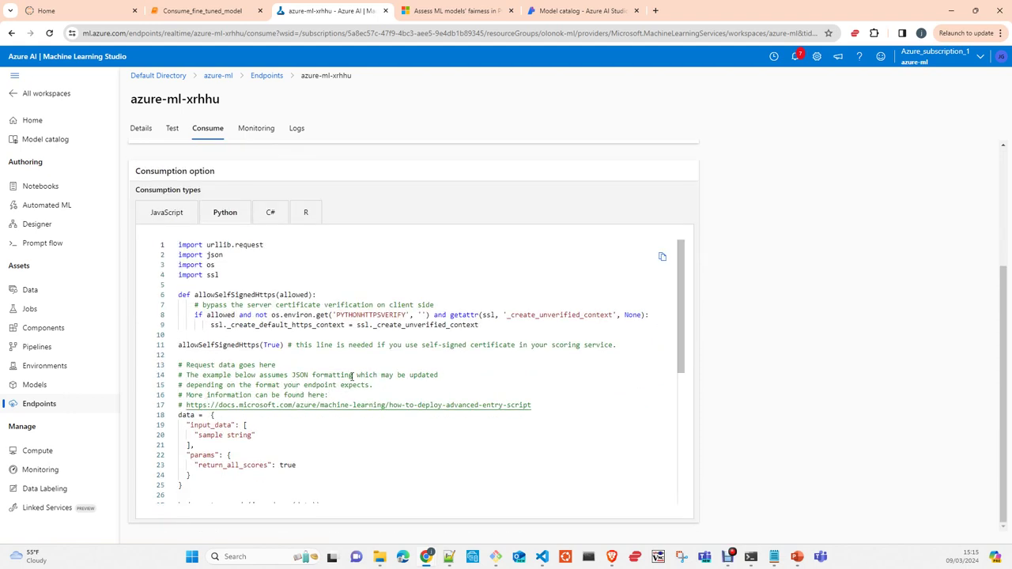
# Switch to the Consume_fine_tuned_model Jupyter notebook and examine its dataset requirements table and import cell.
pyautogui.click(210, 11)
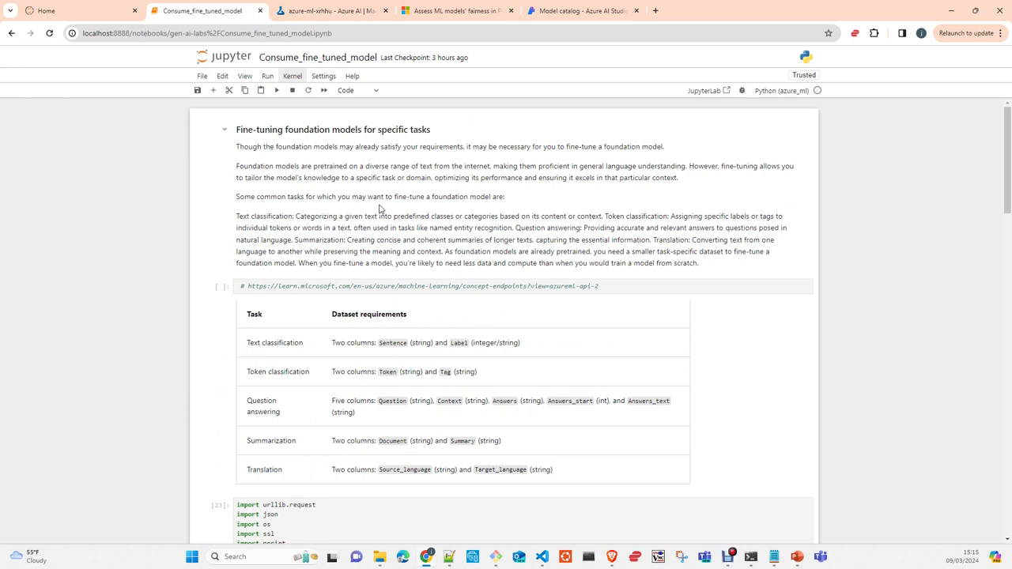
pyautogui.scroll(-3, 377, 210)
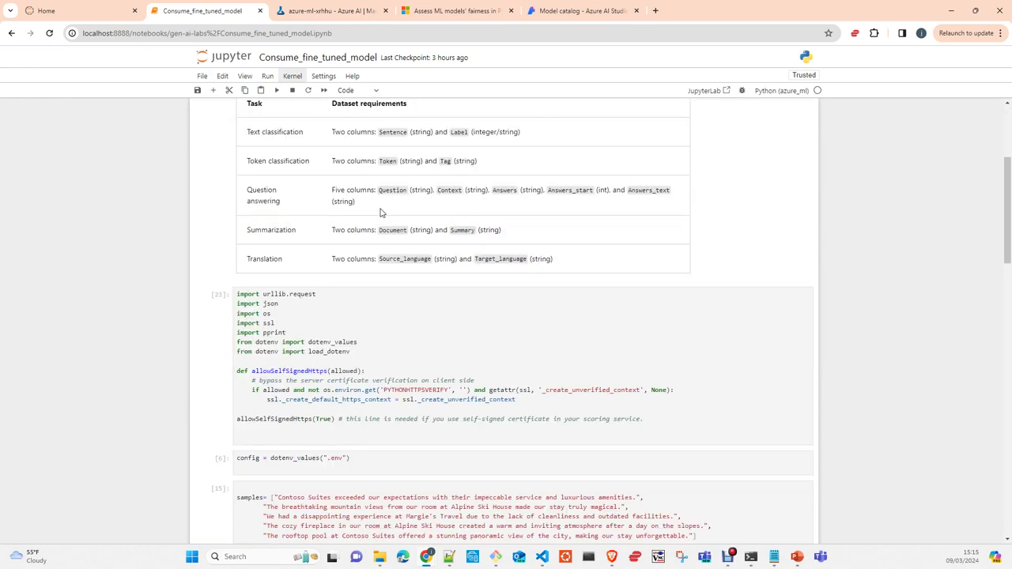
pyautogui.scroll(-2, 380, 212)
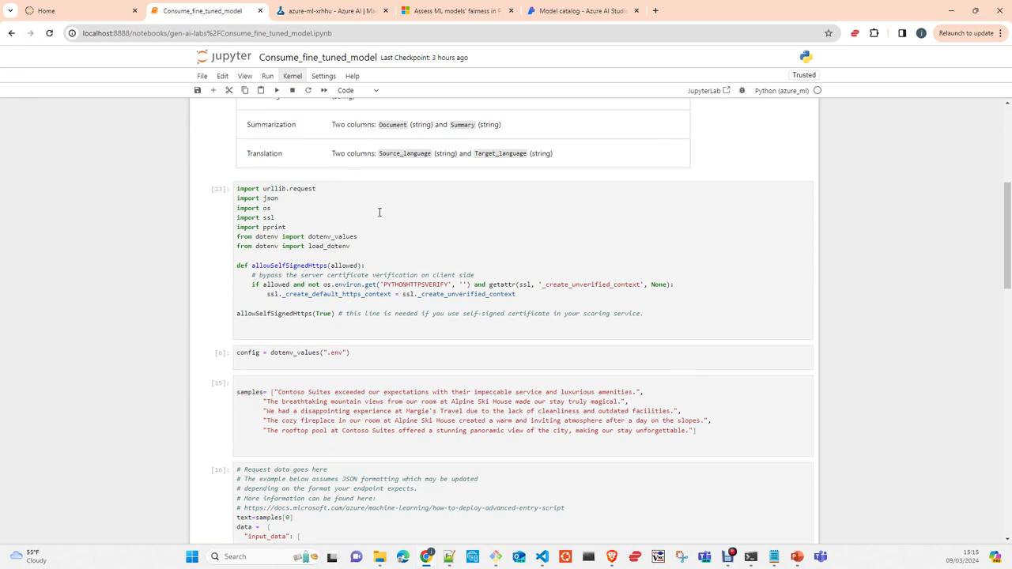
pyautogui.scroll(2, 377, 217)
pyautogui.scroll(-3, 377, 229)
pyautogui.scroll(1, 374, 237)
pyautogui.scroll(-1, 377, 229)
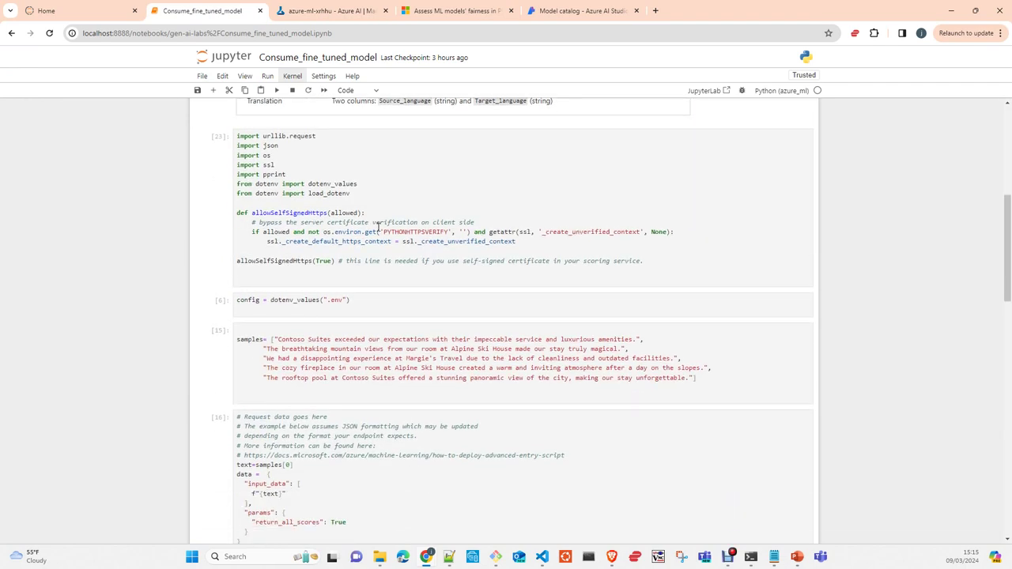
# Examine the notebook's sample hotel reviews and the request data cell that uses them, highlighting the samples and data variables.
pyautogui.scroll(-1, 378, 229)
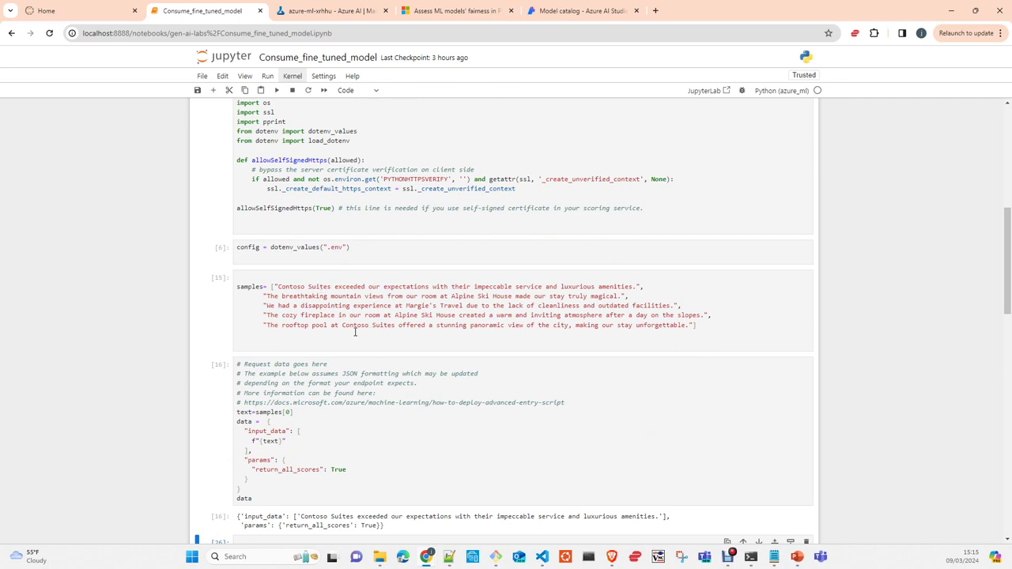
pyautogui.scroll(-2, 355, 332)
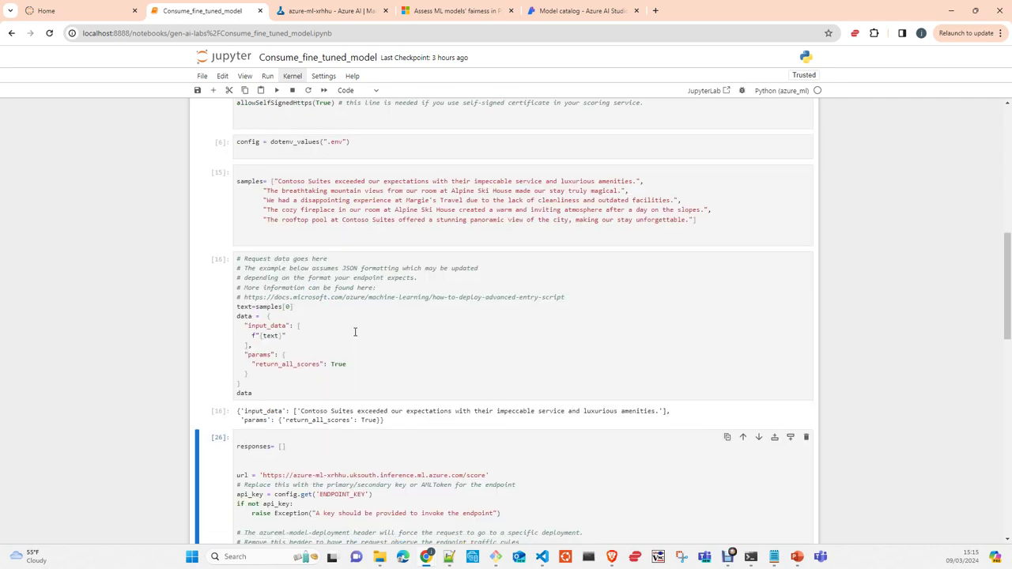
pyautogui.scroll(1, 383, 283)
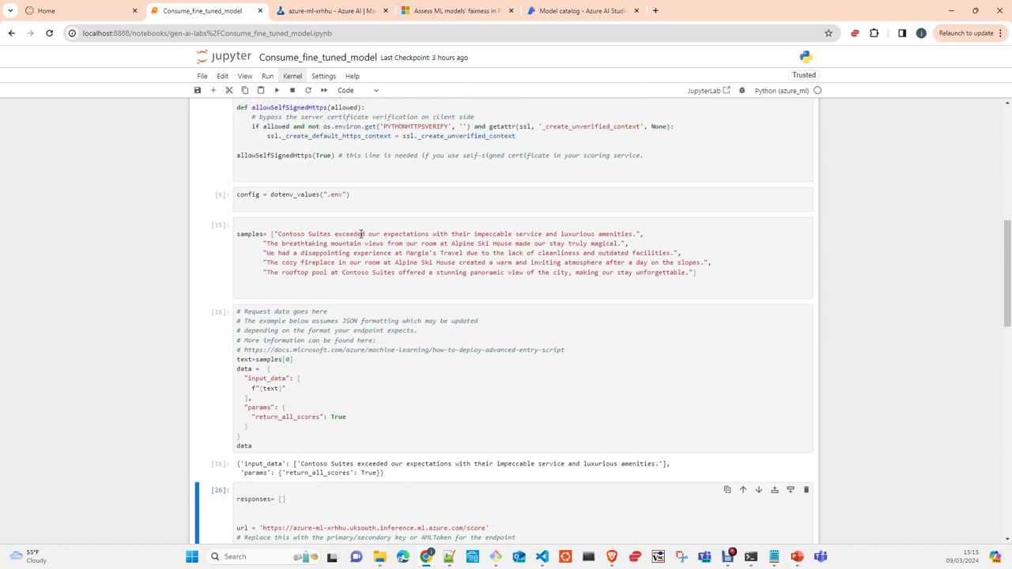
pyautogui.scroll(-1, 316, 356)
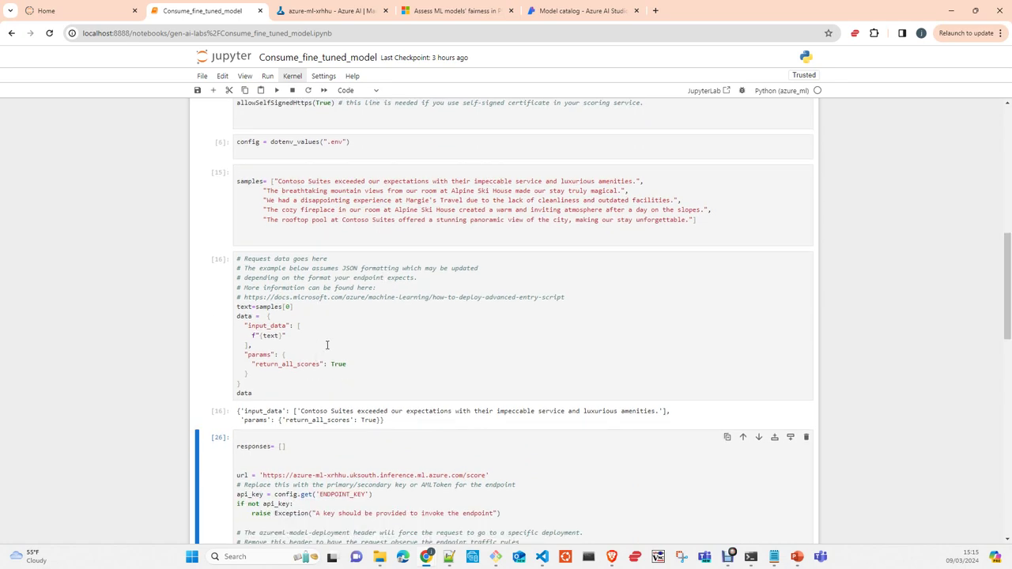
pyautogui.scroll(-1, 325, 343)
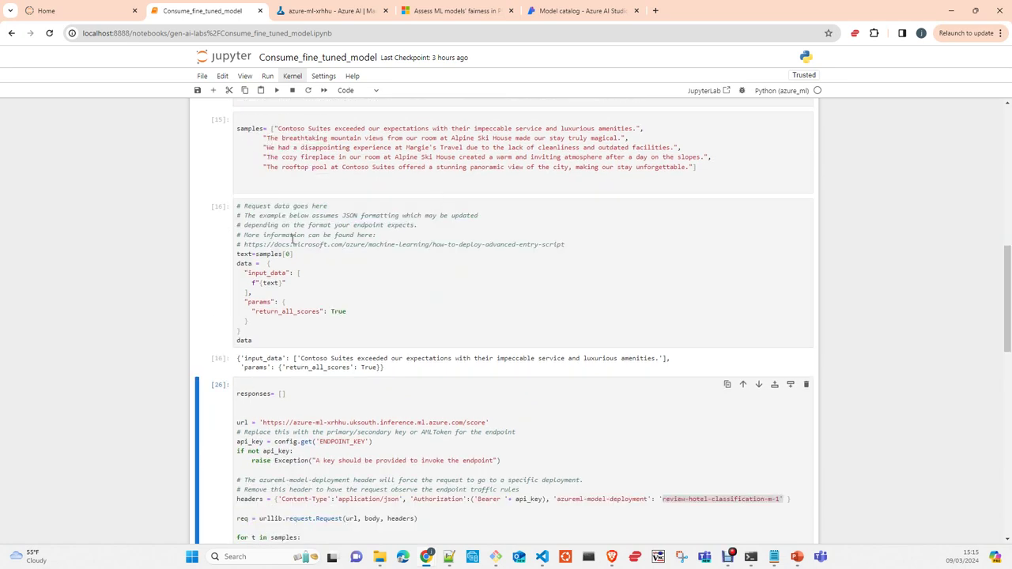
pyautogui.doubleClick(245, 128)
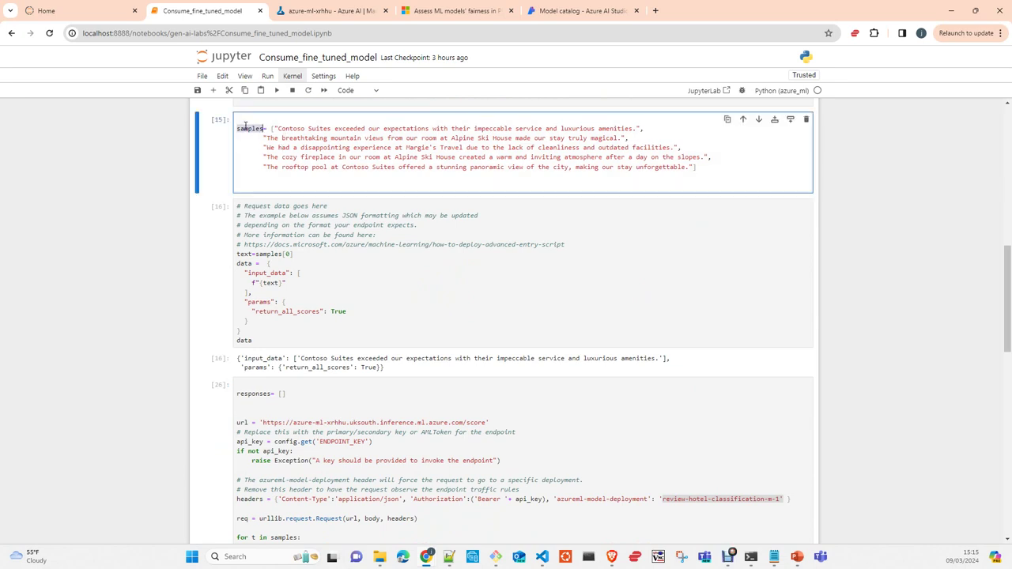
pyautogui.doubleClick(244, 263)
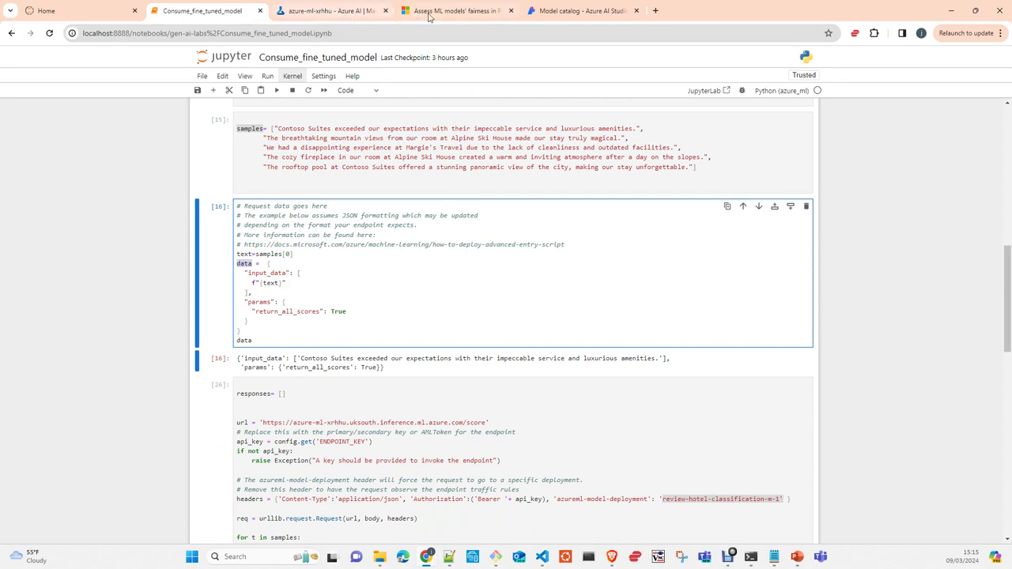
# Compare the sample inference input on the azure-ml-xrhhu endpoint's test page with the Jupyter notebook's request data cell and its output.
pyautogui.click(310, 10)
pyautogui.click(172, 129)
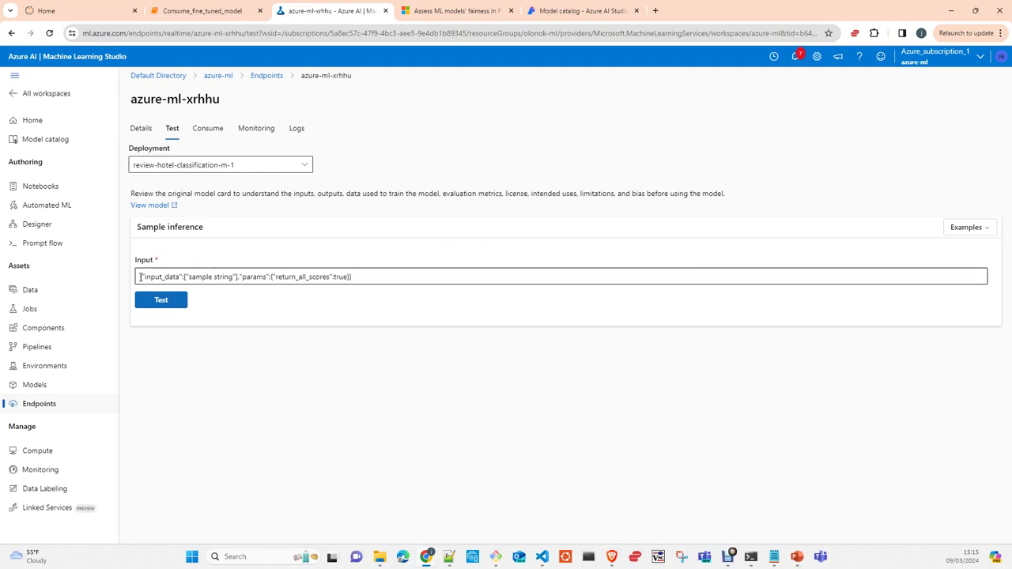
pyautogui.moveTo(140, 276); pyautogui.dragTo(364, 282)
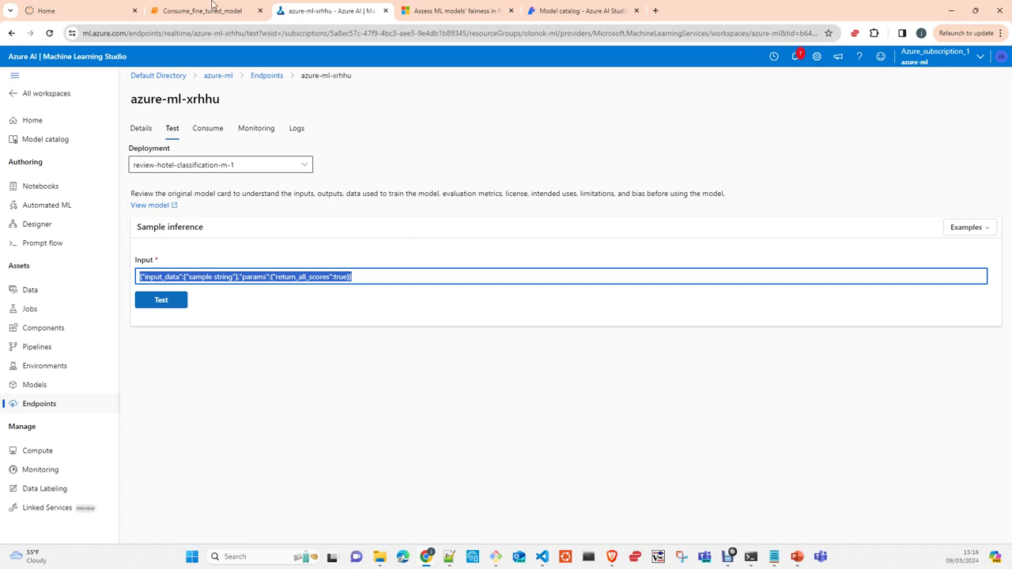
pyautogui.click(181, 11)
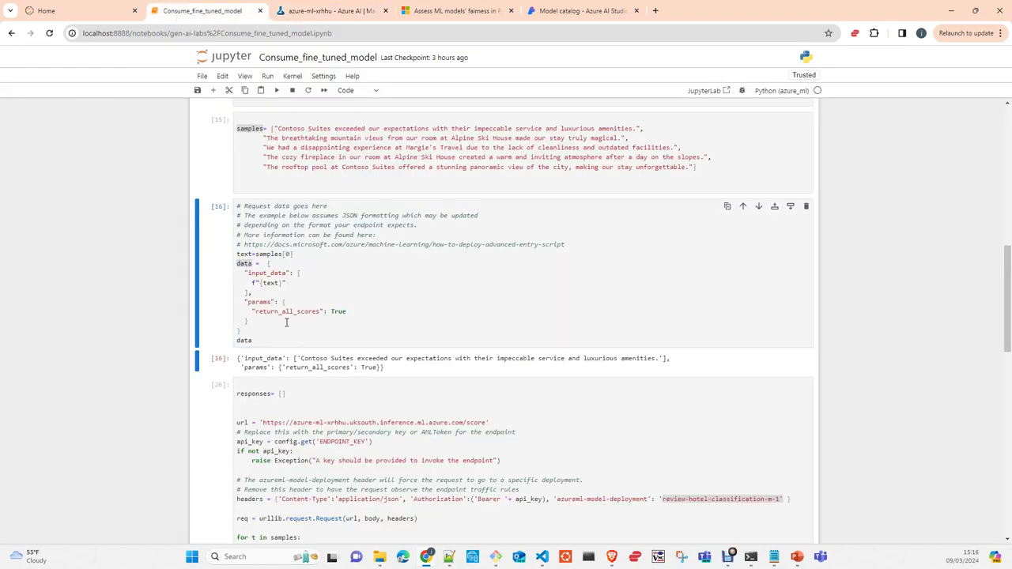
pyautogui.click(273, 283)
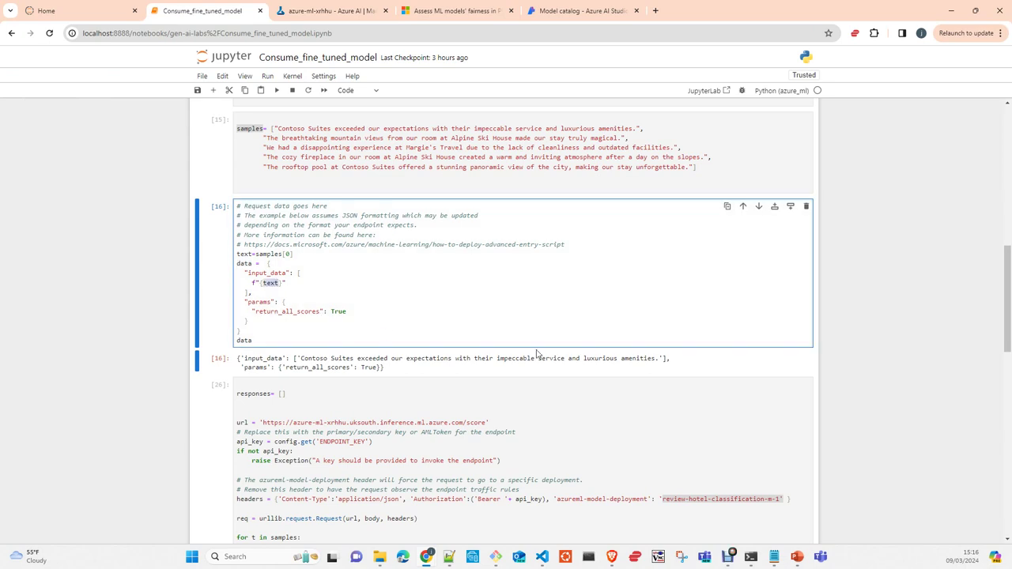
pyautogui.scroll(-1, 536, 353)
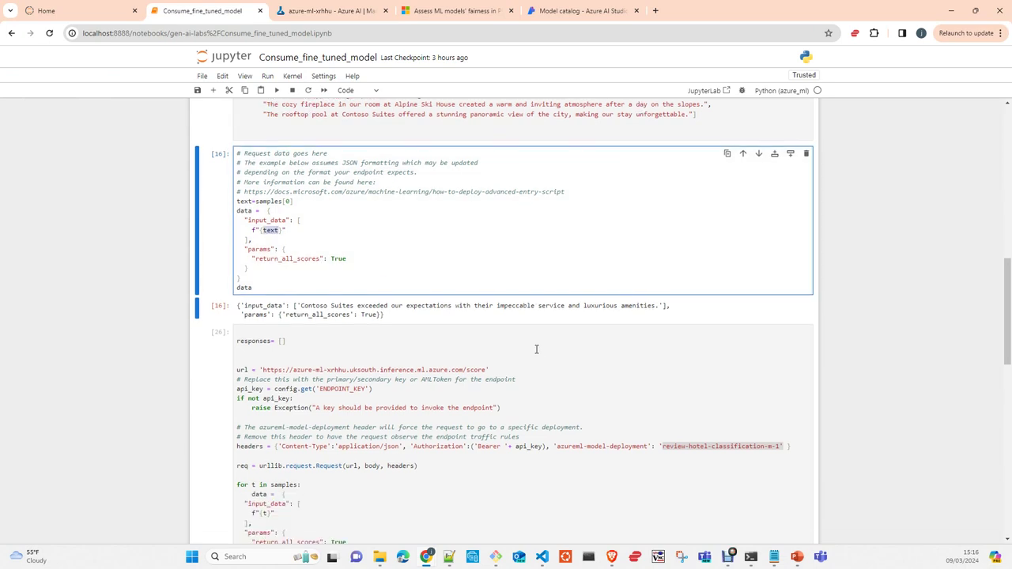
pyautogui.moveTo(238, 305); pyautogui.dragTo(391, 321)
# Examine the scoring URL, API key lookup and request headers in the notebook's endpoint call cell, highlighting each part.
pyautogui.scroll(-3, 417, 341)
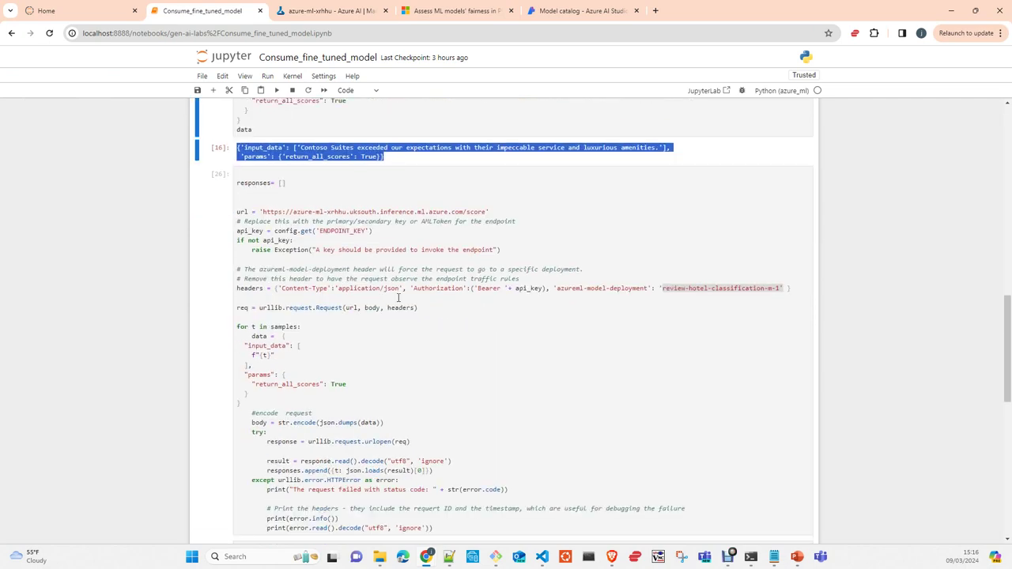
pyautogui.moveTo(494, 212); pyautogui.dragTo(227, 208)
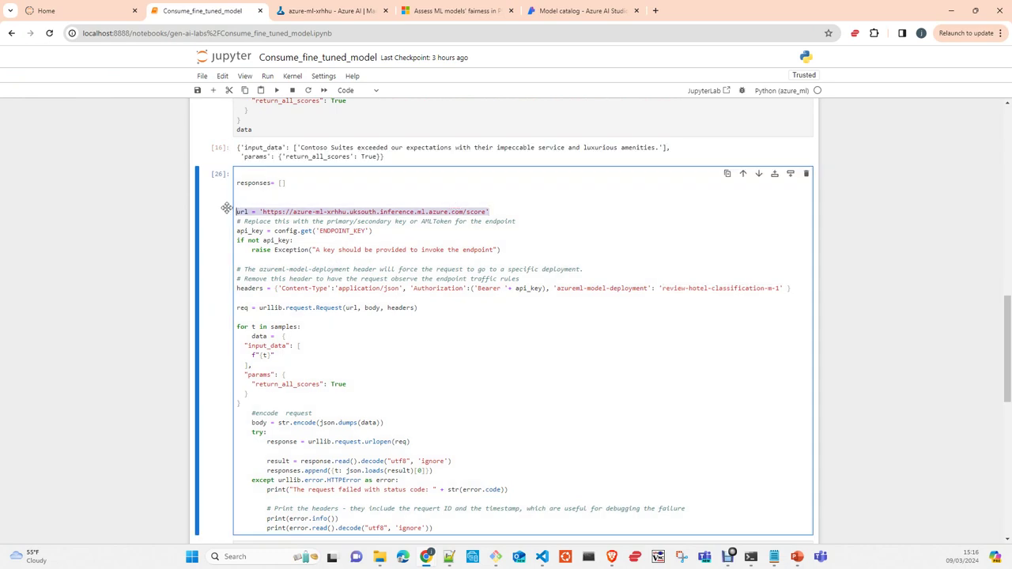
pyautogui.scroll(-1, 316, 288)
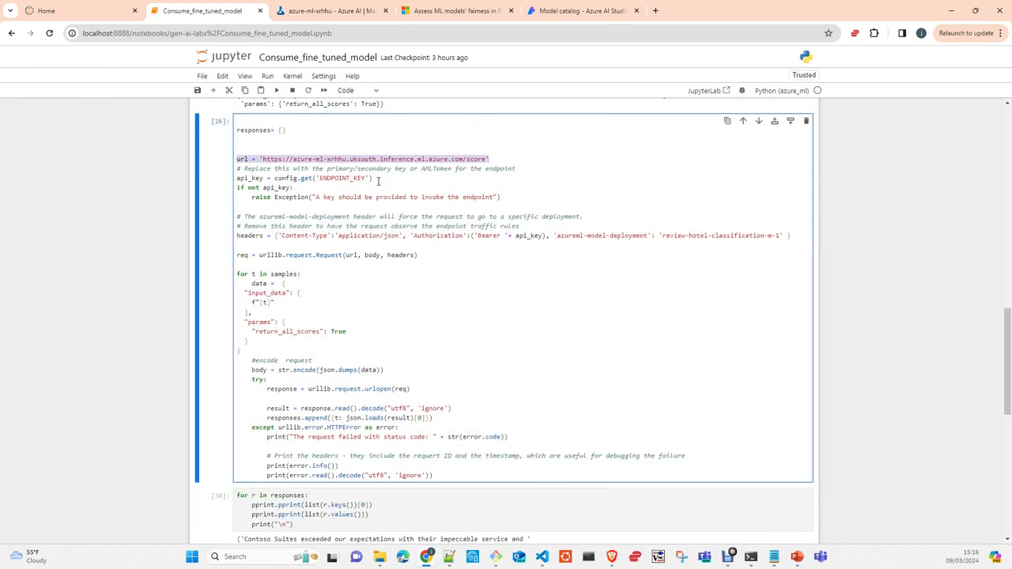
pyautogui.moveTo(373, 178); pyautogui.dragTo(271, 178)
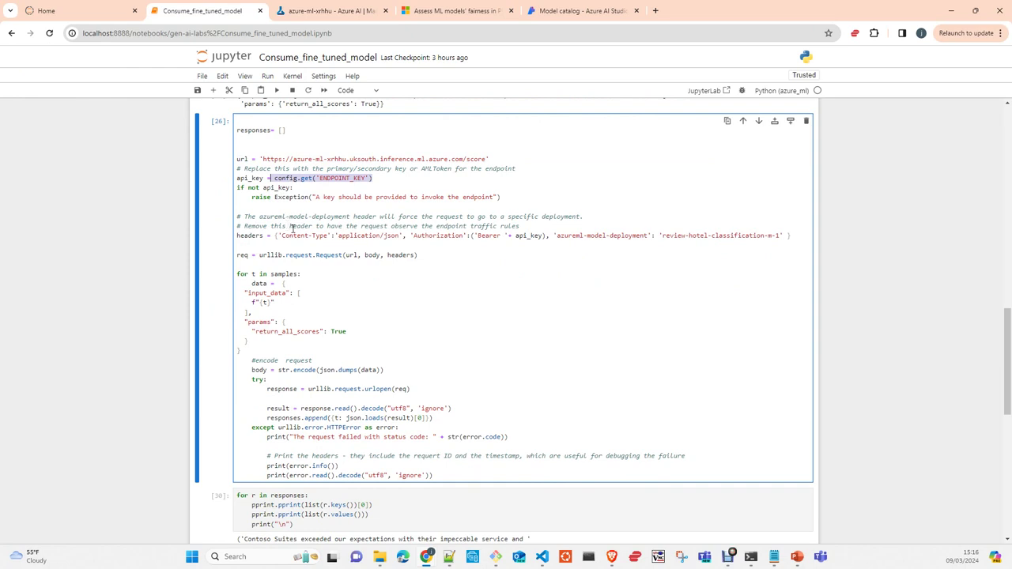
pyautogui.doubleClick(242, 235)
pyautogui.moveTo(407, 235); pyautogui.dragTo(282, 236)
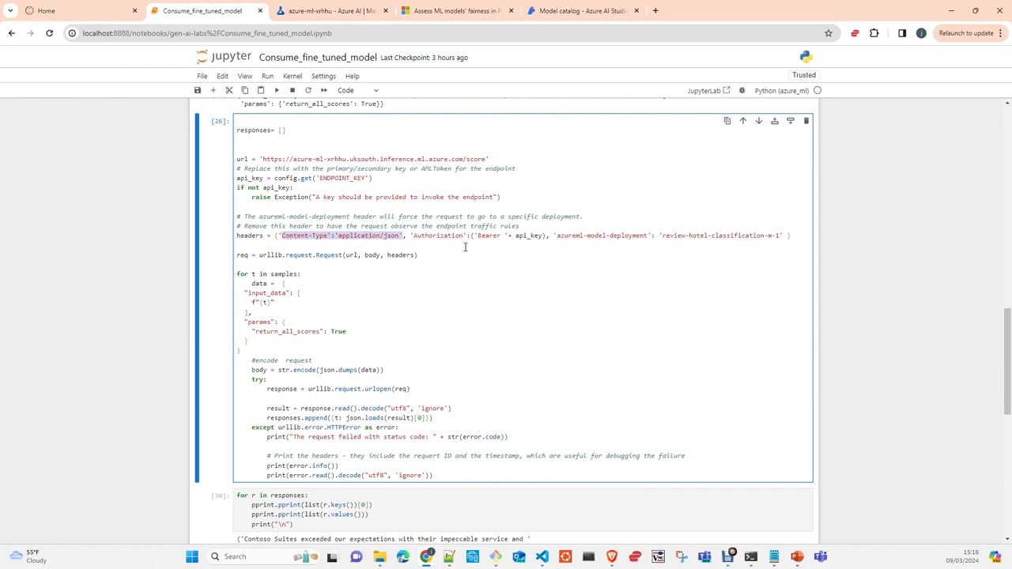
pyautogui.doubleClick(437, 236)
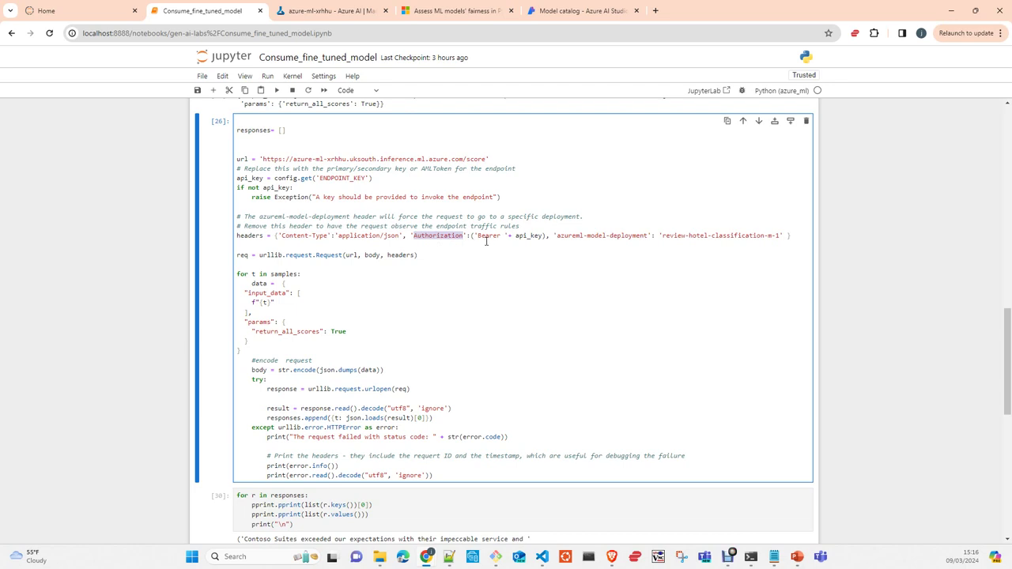
pyautogui.moveTo(555, 236); pyautogui.dragTo(651, 235)
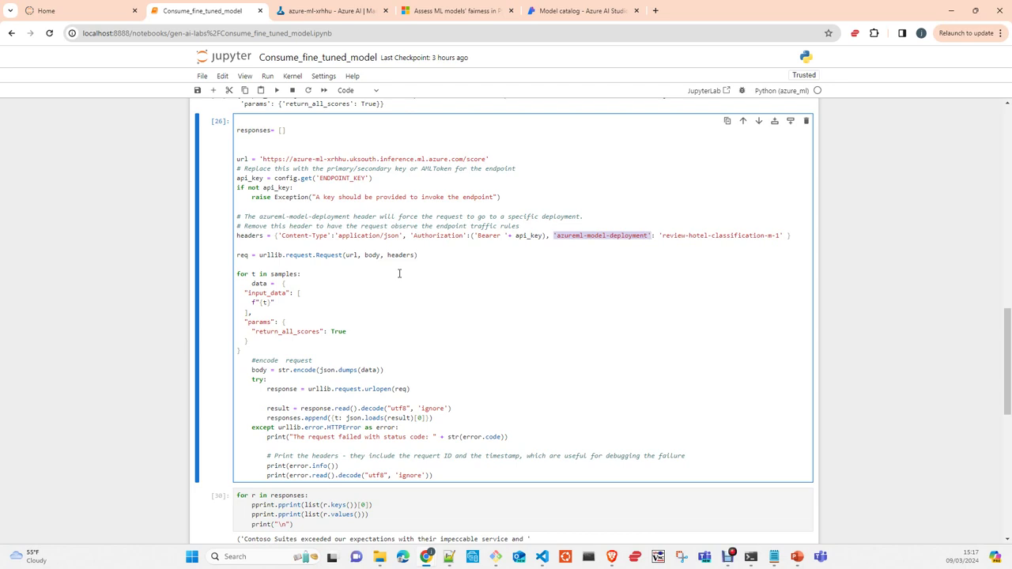
# Examine the loop over the samples, highlighting the body encoding line, params and return_all_scores.
pyautogui.scroll(-1, 400, 274)
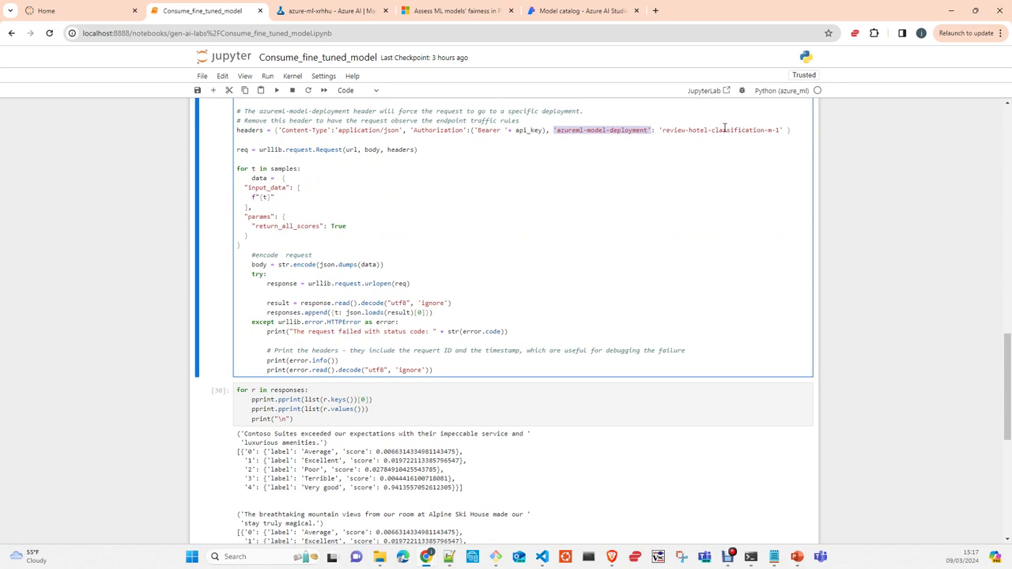
pyautogui.scroll(-3, 636, 213)
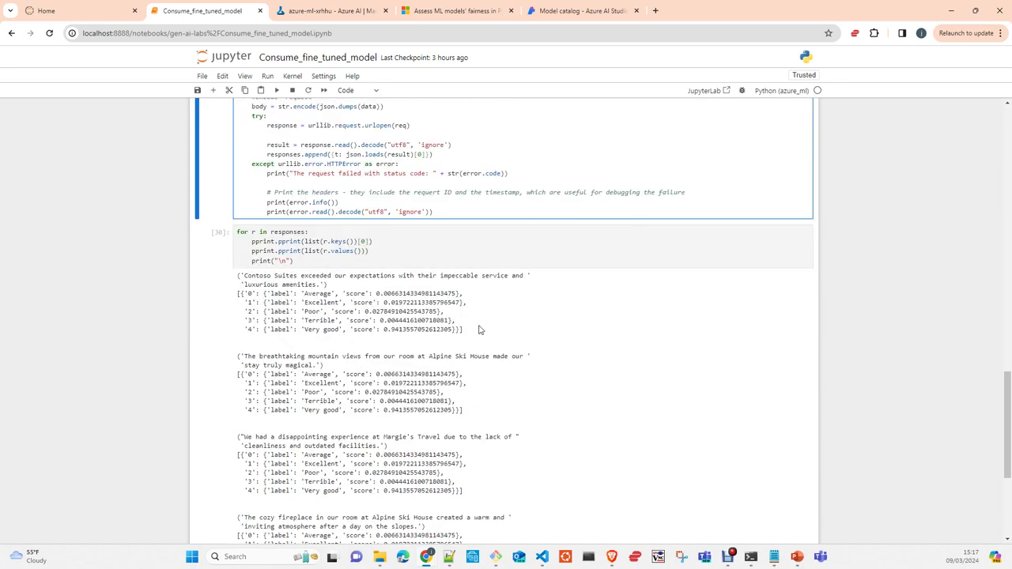
pyautogui.scroll(-1, 458, 316)
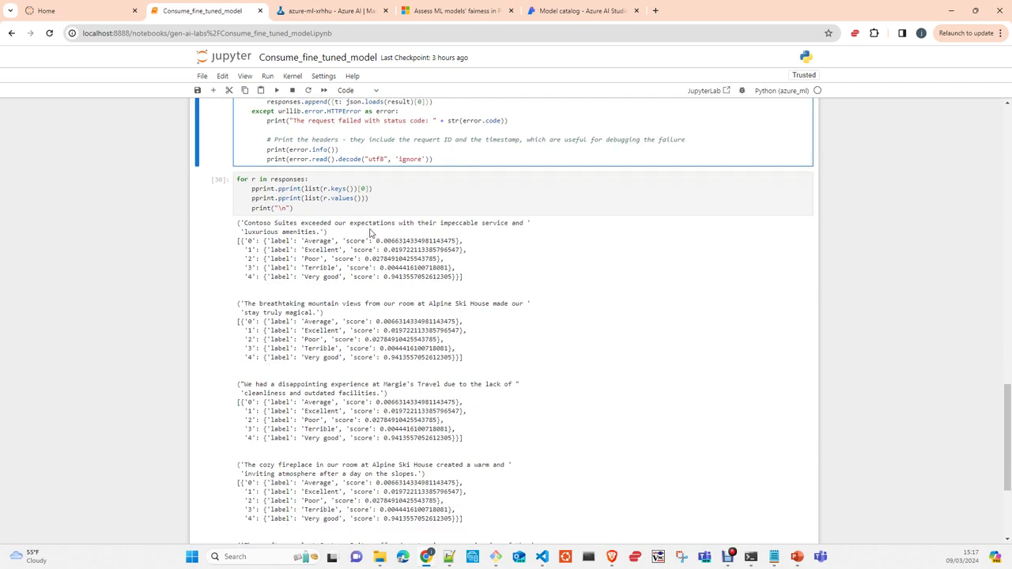
pyautogui.scroll(1, 372, 231)
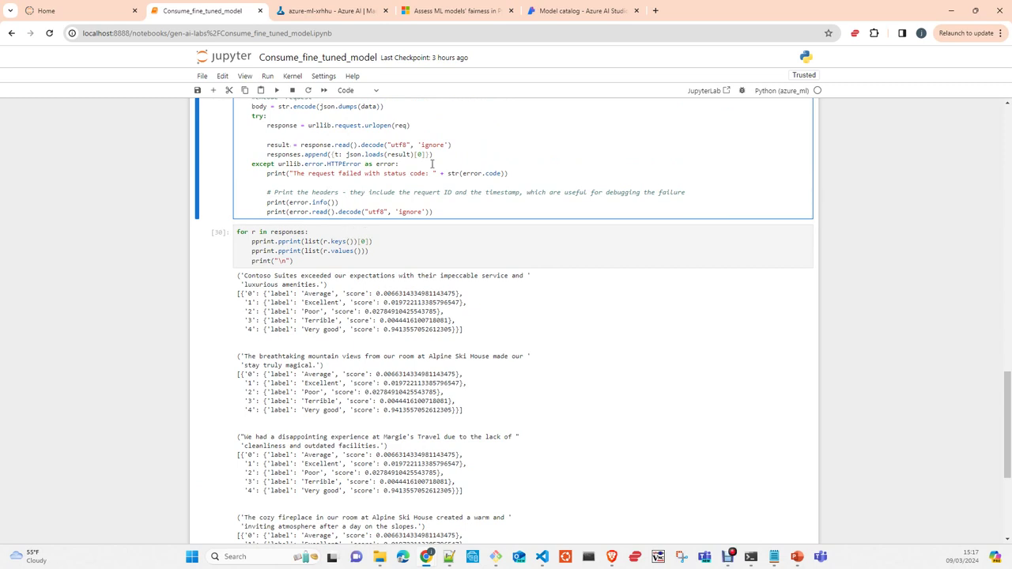
pyautogui.scroll(1, 326, 212)
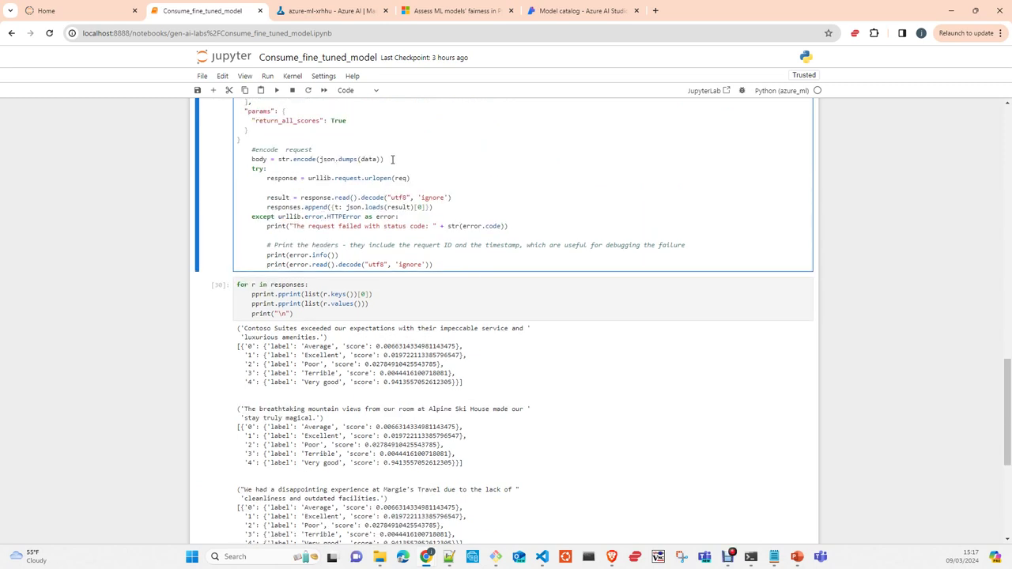
pyautogui.moveTo(383, 158); pyautogui.dragTo(252, 159)
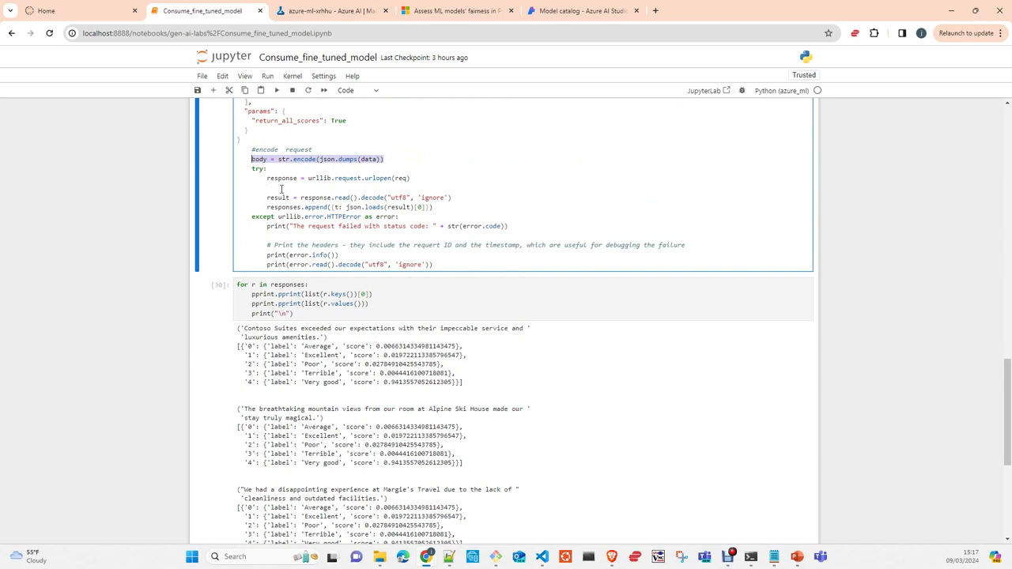
pyautogui.scroll(2, 300, 163)
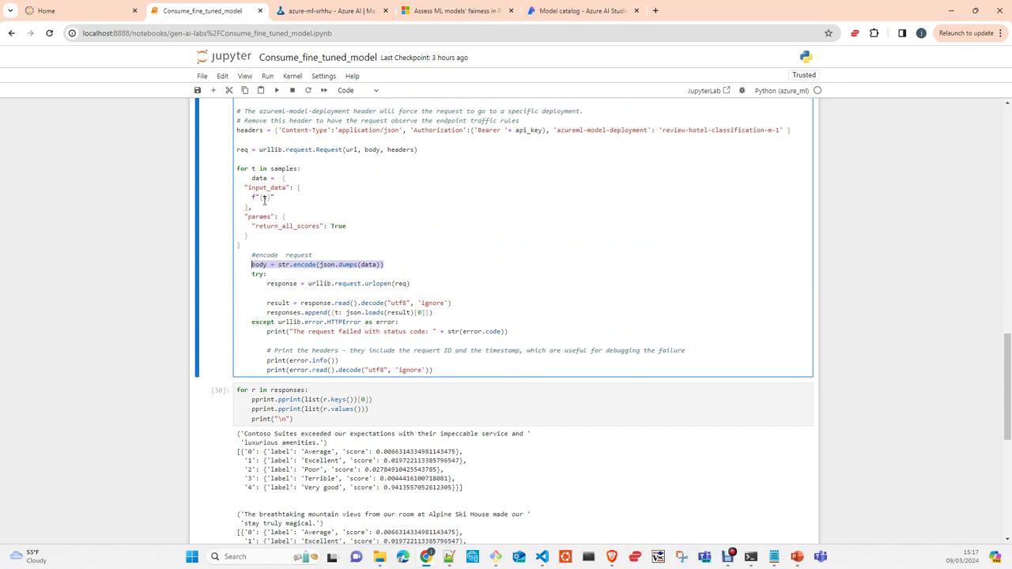
pyautogui.doubleClick(259, 216)
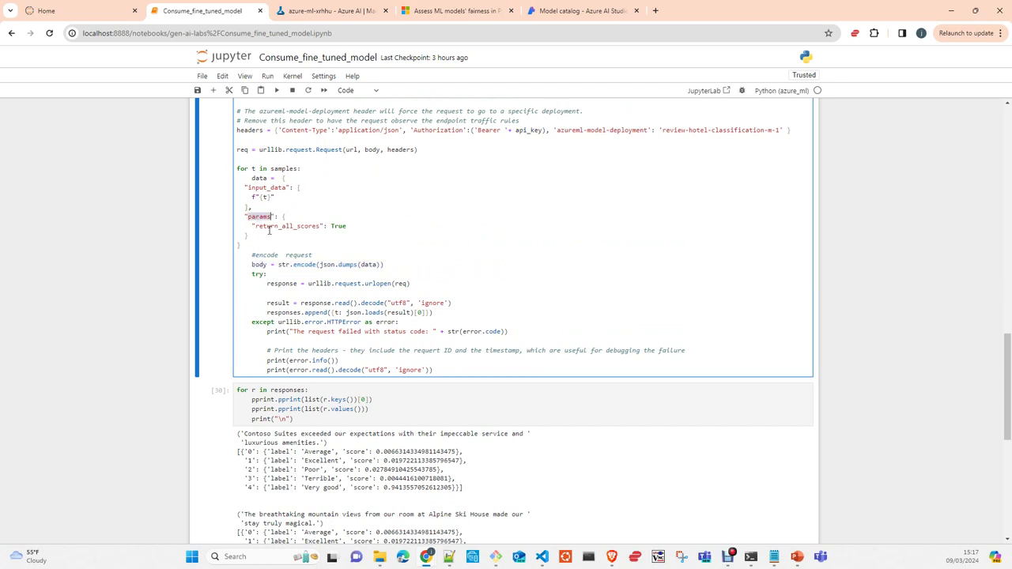
pyautogui.click(282, 227)
pyautogui.doubleClick(282, 227)
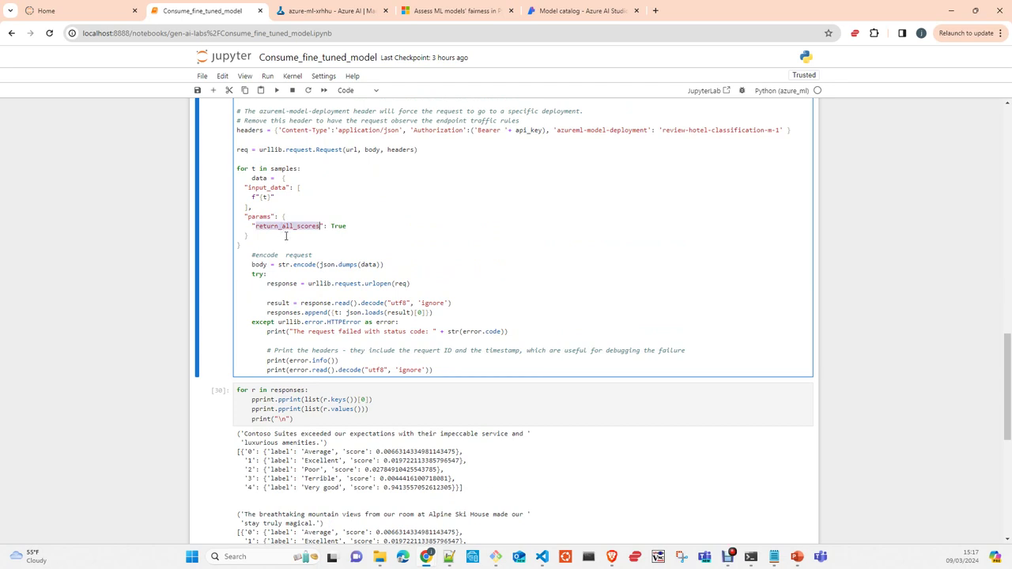
# Examine how the loop encodes the body, sends the request and appends the parsed result to responses, highlighting those expressions.
pyautogui.scroll(-1, 368, 266)
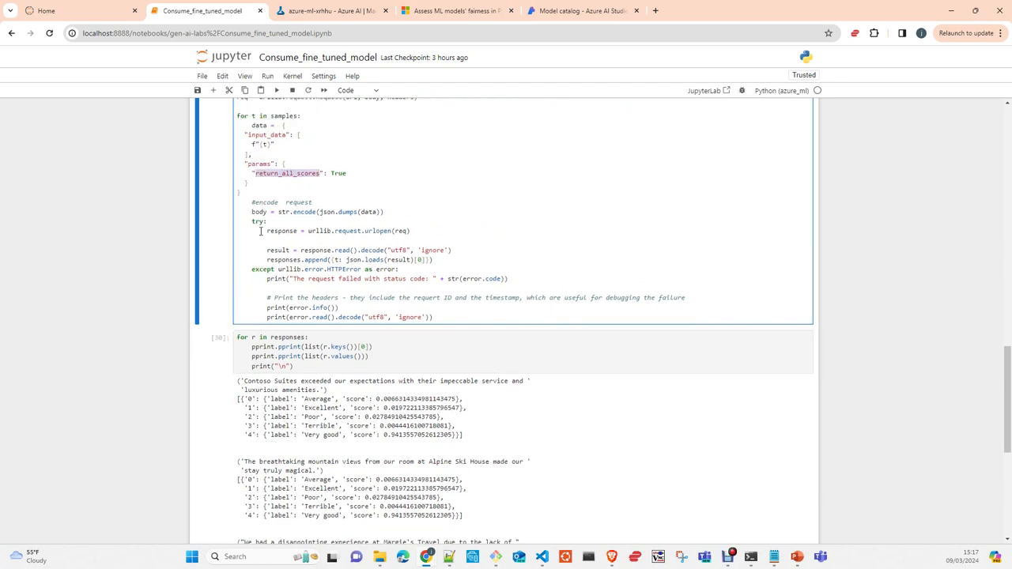
pyautogui.moveTo(385, 212); pyautogui.dragTo(251, 211)
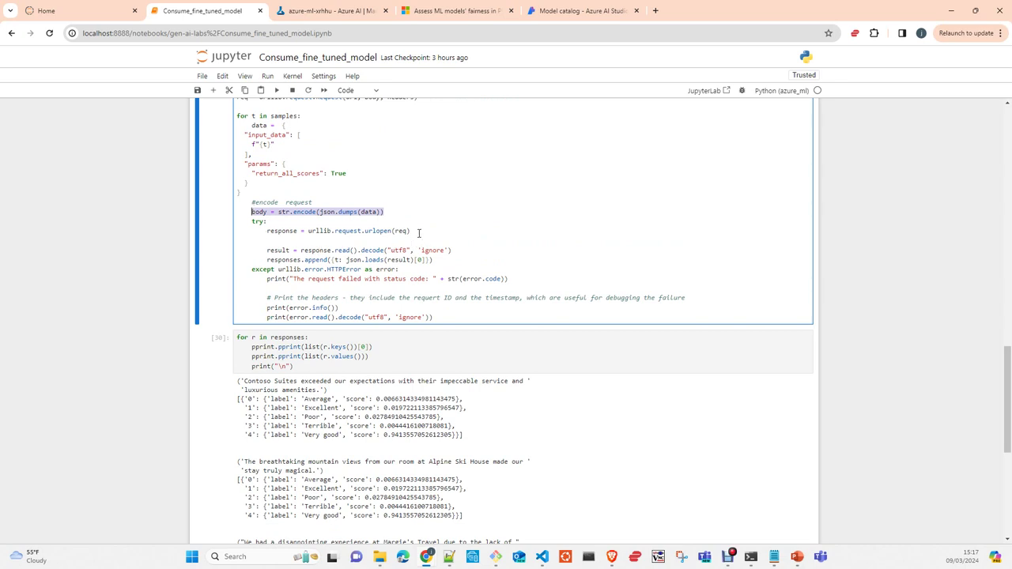
pyautogui.moveTo(411, 231); pyautogui.dragTo(266, 232)
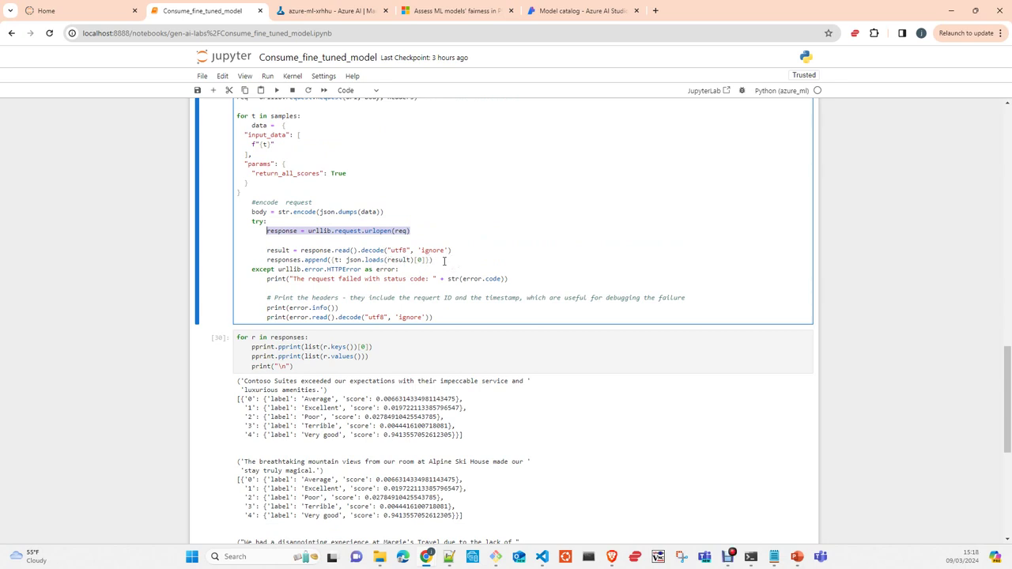
pyautogui.doubleClick(278, 250)
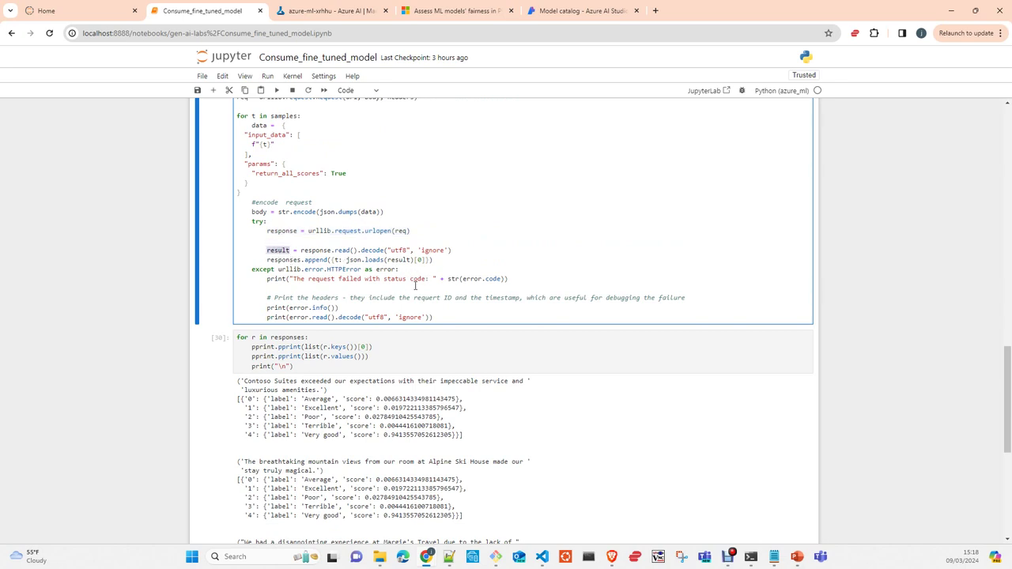
pyautogui.scroll(-3, 431, 234)
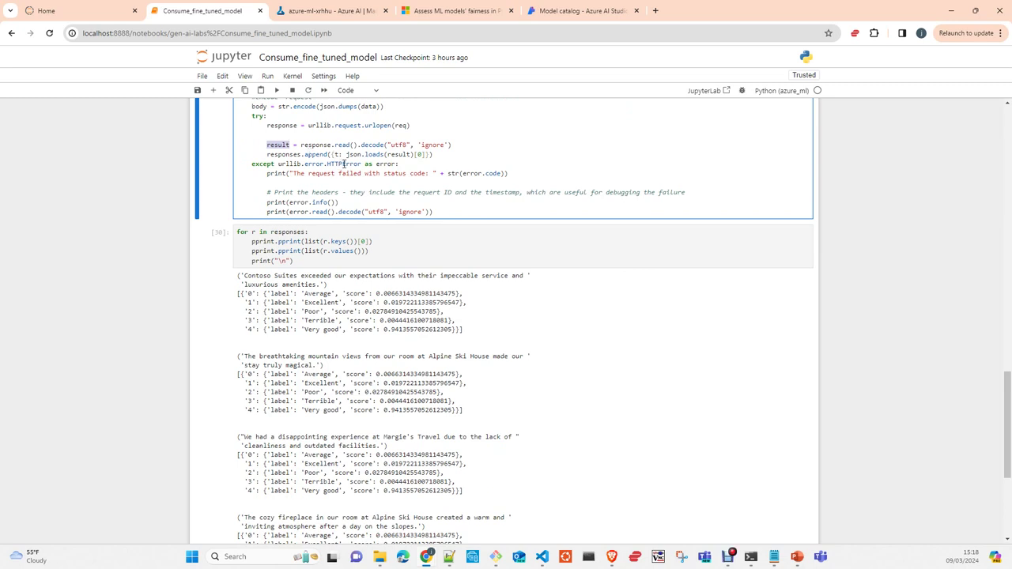
pyautogui.doubleClick(339, 154)
pyautogui.moveTo(345, 154); pyautogui.dragTo(427, 154)
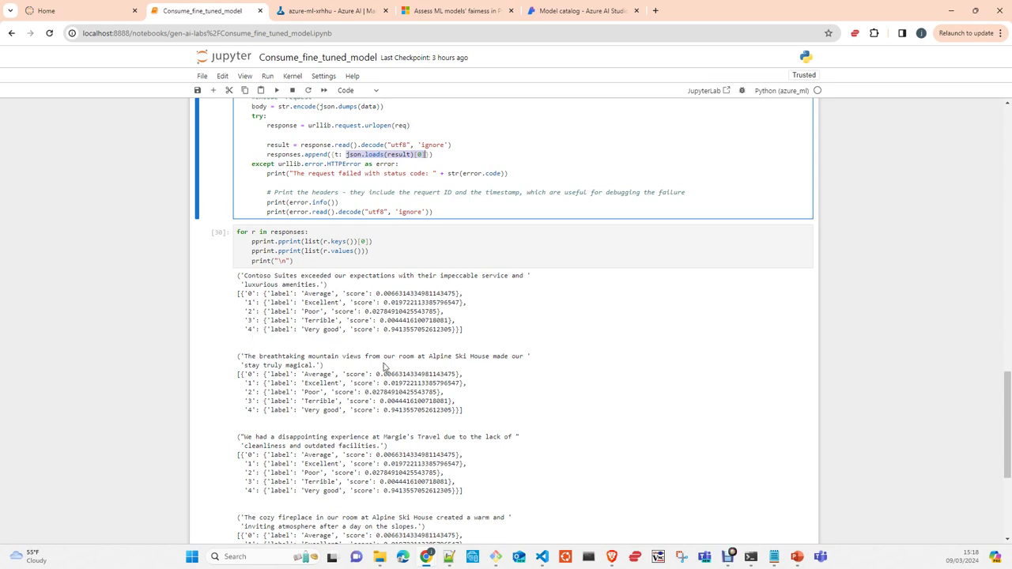
# Review the printed label scores for all the sample reviews at the end of the notebook.
pyautogui.scroll(-2, 384, 369)
pyautogui.scroll(-2, 340, 381)
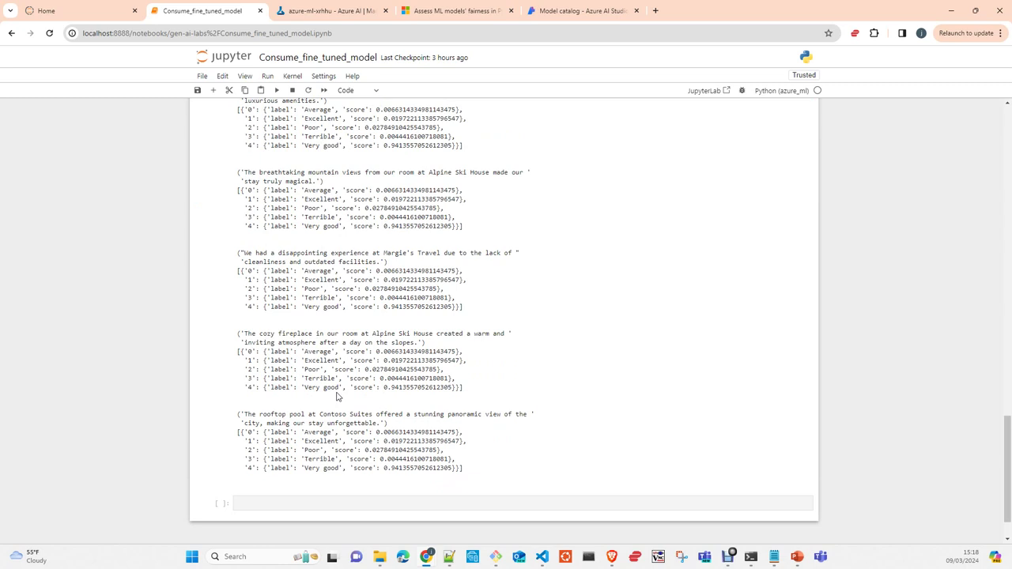
pyautogui.scroll(7, 338, 395)
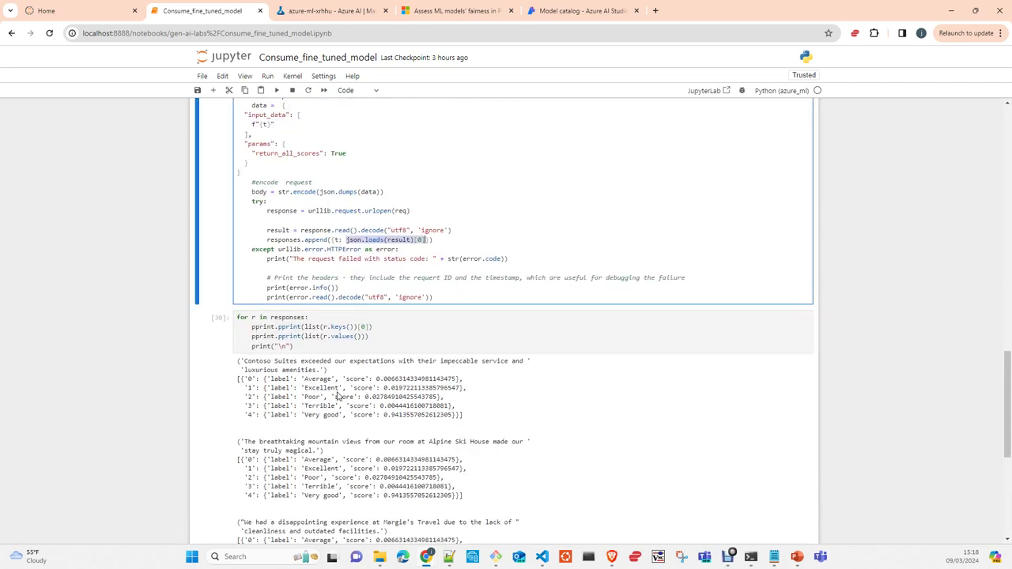
# Switch to Azure Machine Learning Studio, open the TextClassification experiment's salmon_van_8nmcy2jqjy job and review all its run metrics.
pyautogui.click(337, 15)
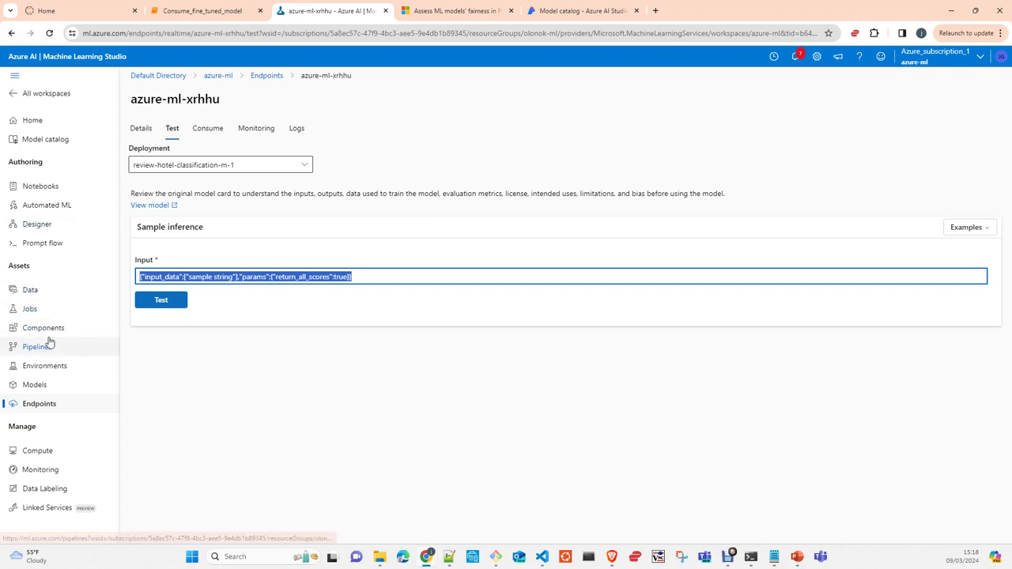
pyautogui.click(63, 309)
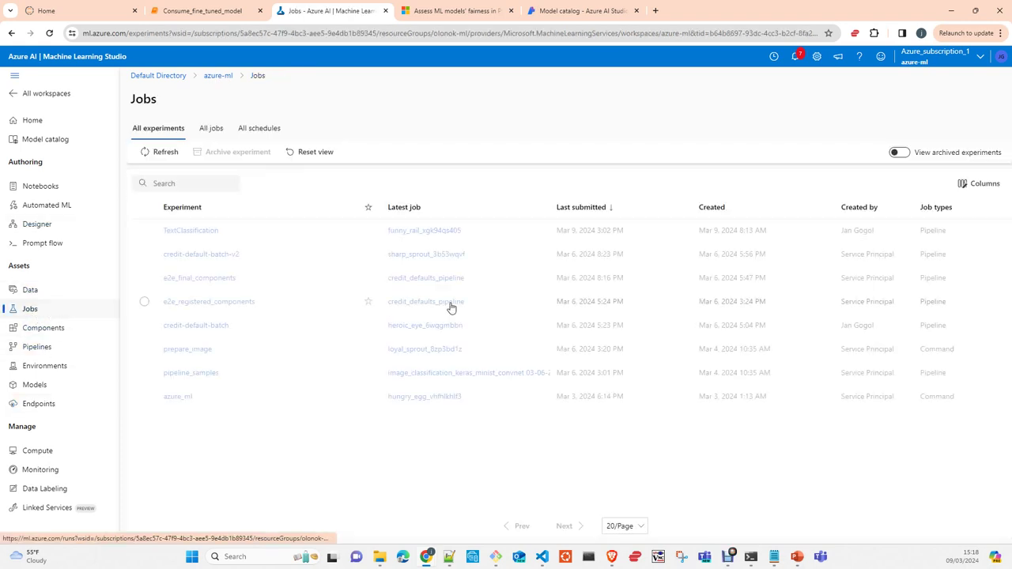
pyautogui.click(192, 230)
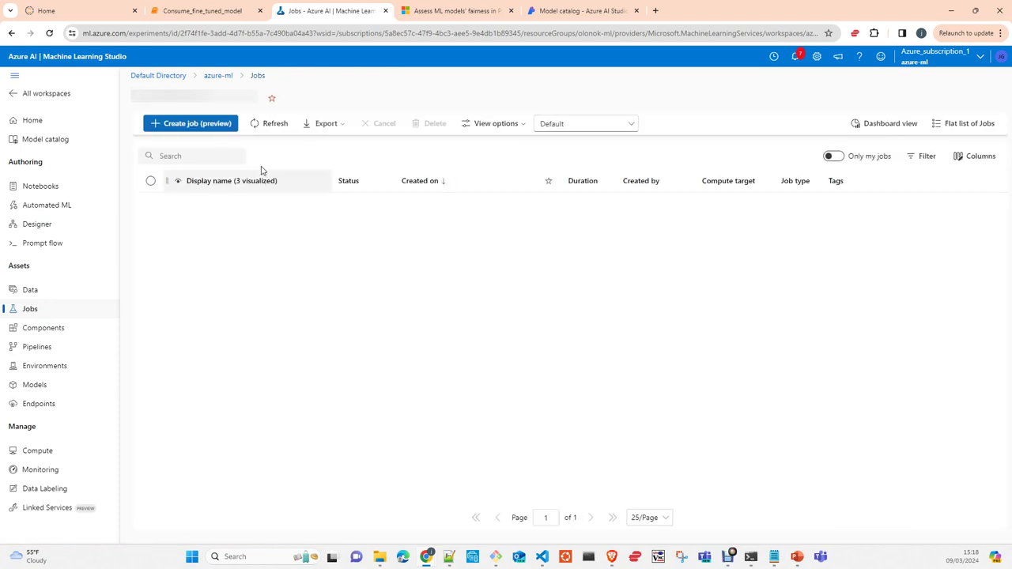
pyautogui.click(227, 229)
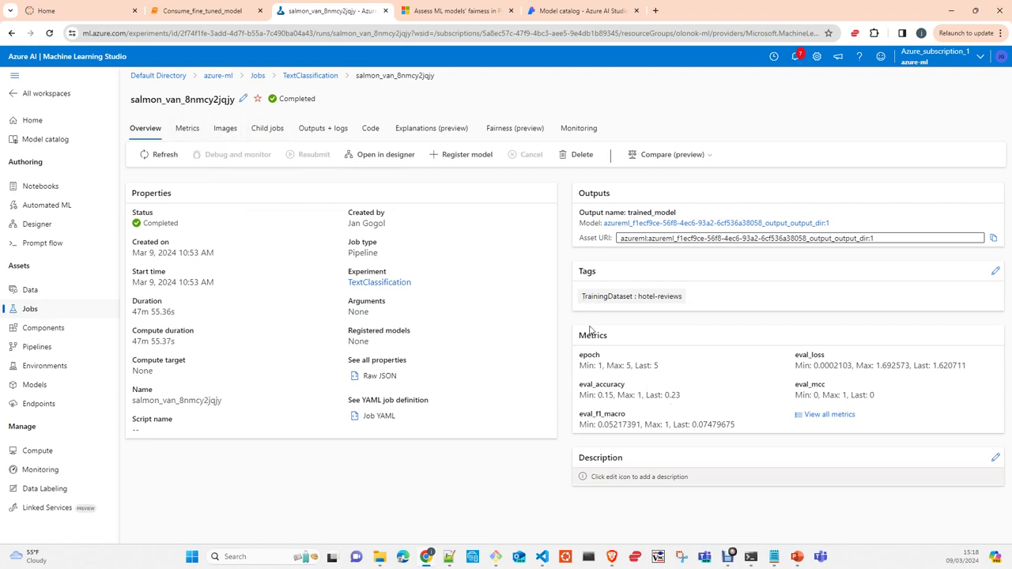
pyautogui.click(826, 414)
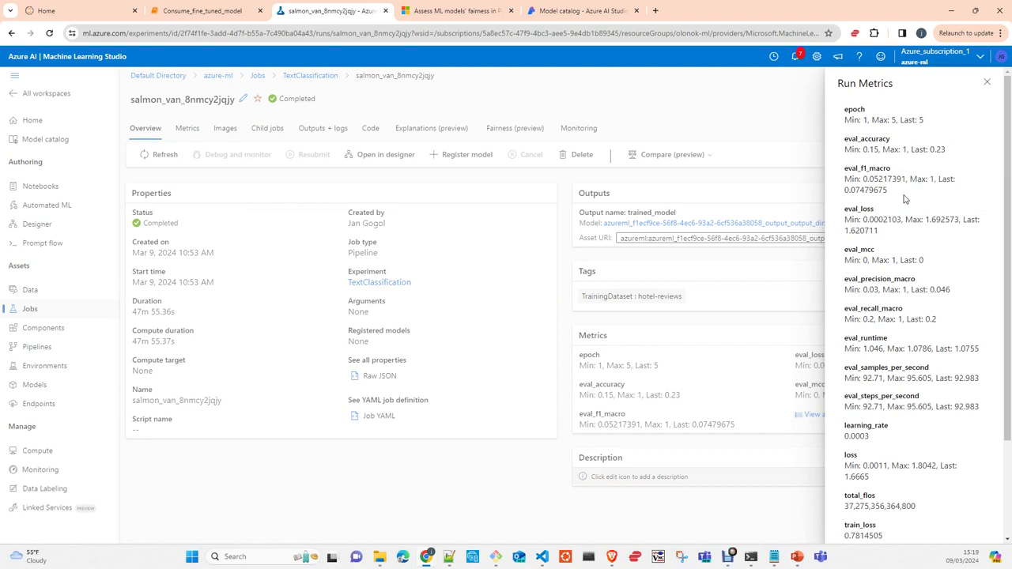
pyautogui.scroll(-3, 905, 200)
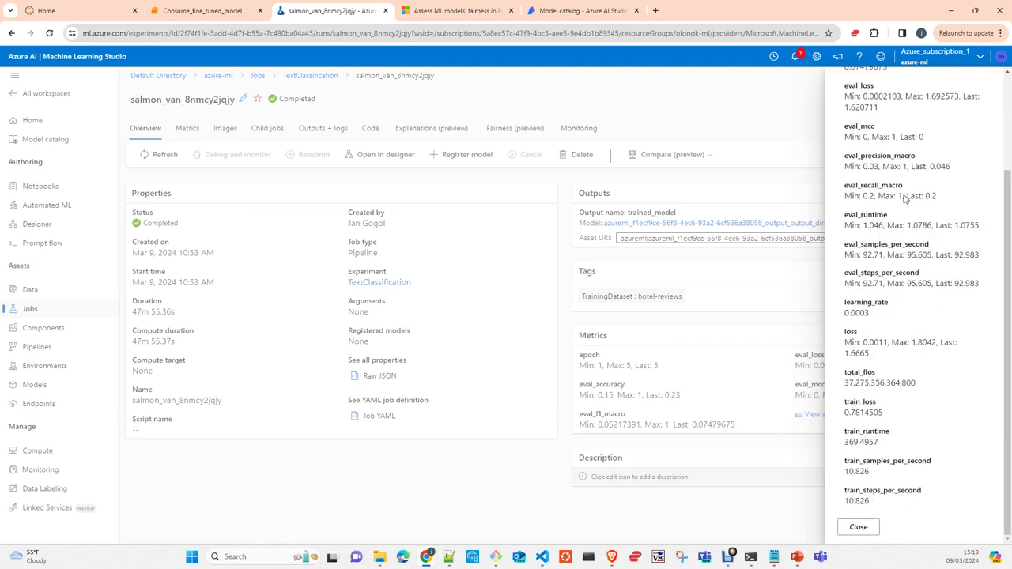
# Read through the job's full run metrics list, from epoch to train_steps_per_second, and close it.
pyautogui.scroll(3, 906, 200)
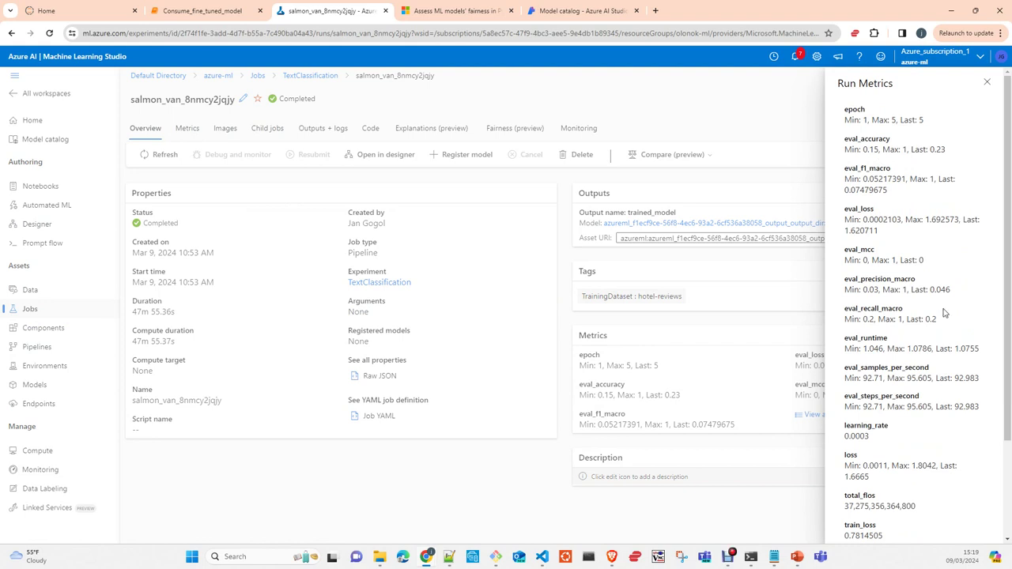
pyautogui.scroll(-2, 943, 313)
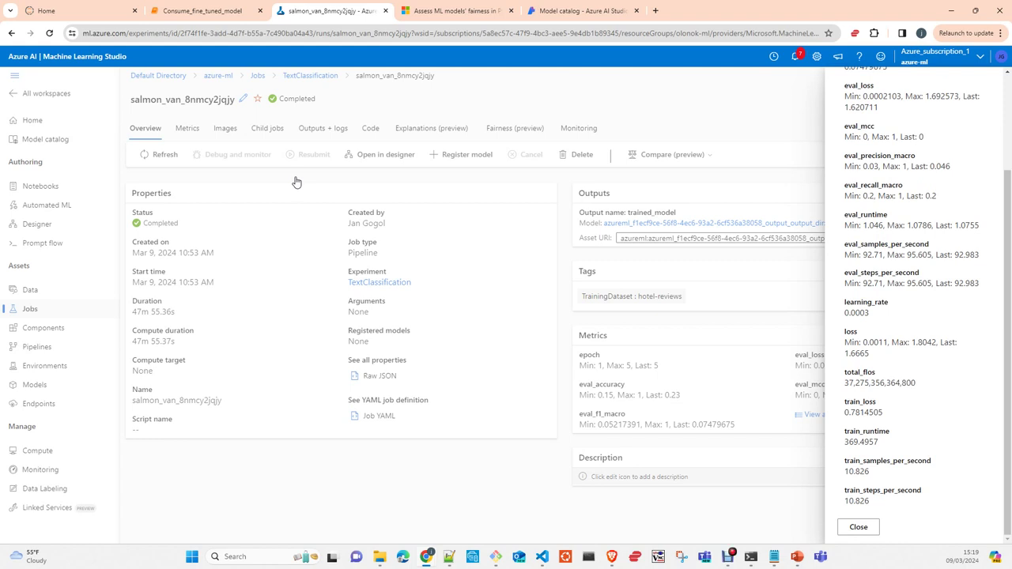
pyautogui.scroll(3, 965, 229)
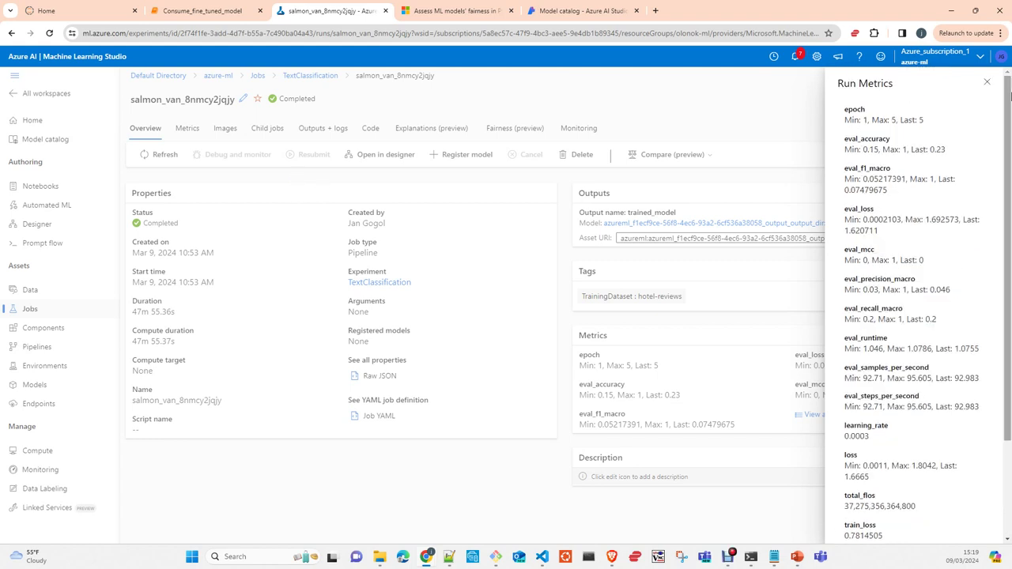
pyautogui.click(986, 84)
# Open the job's metric charts and review the salmon_van_8nmcy2jqjy group, from epoch and eval_accuracy to learning_rate and loss.
pyautogui.click(187, 128)
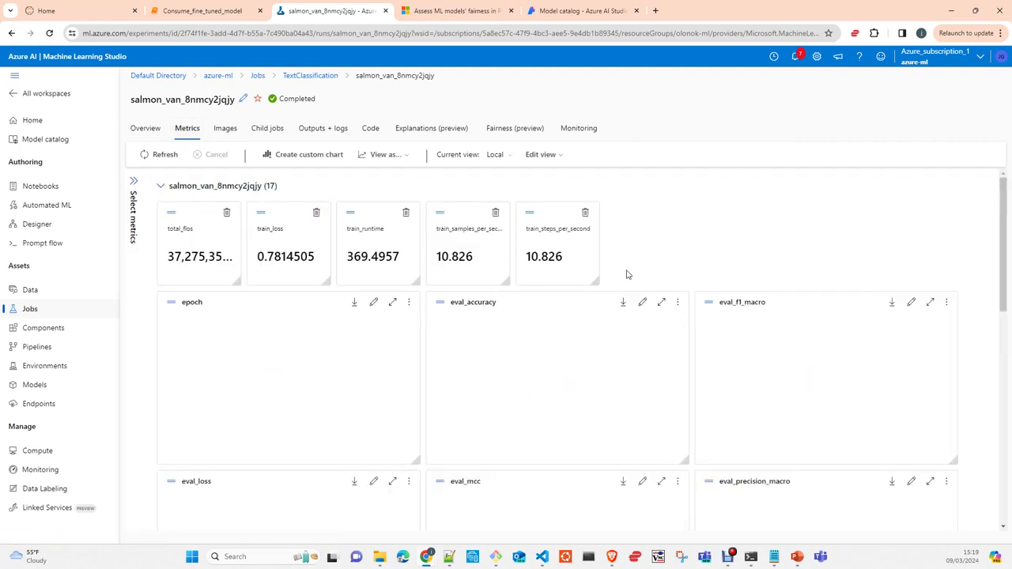
pyautogui.scroll(-3, 926, 355)
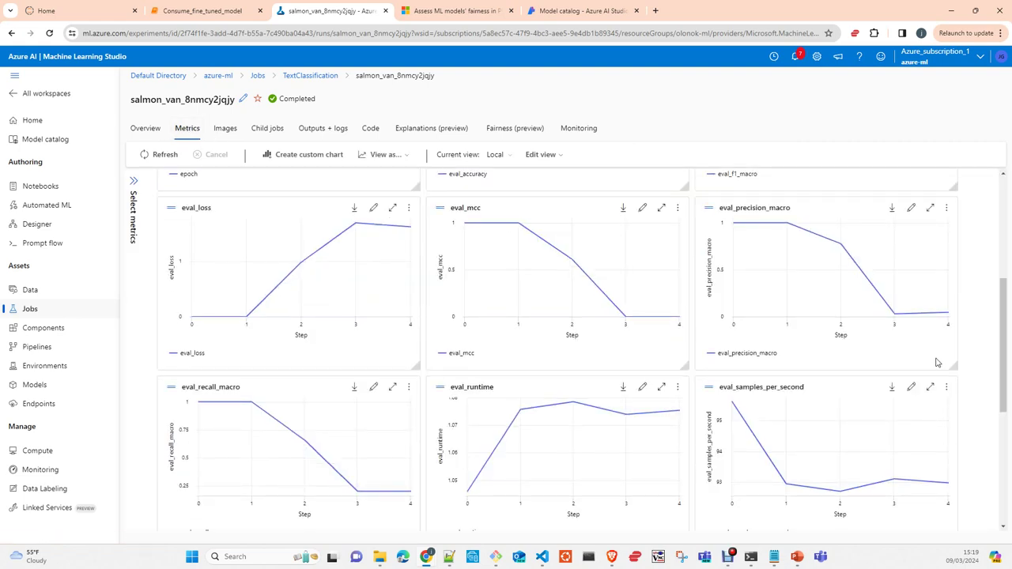
pyautogui.scroll(-4, 937, 362)
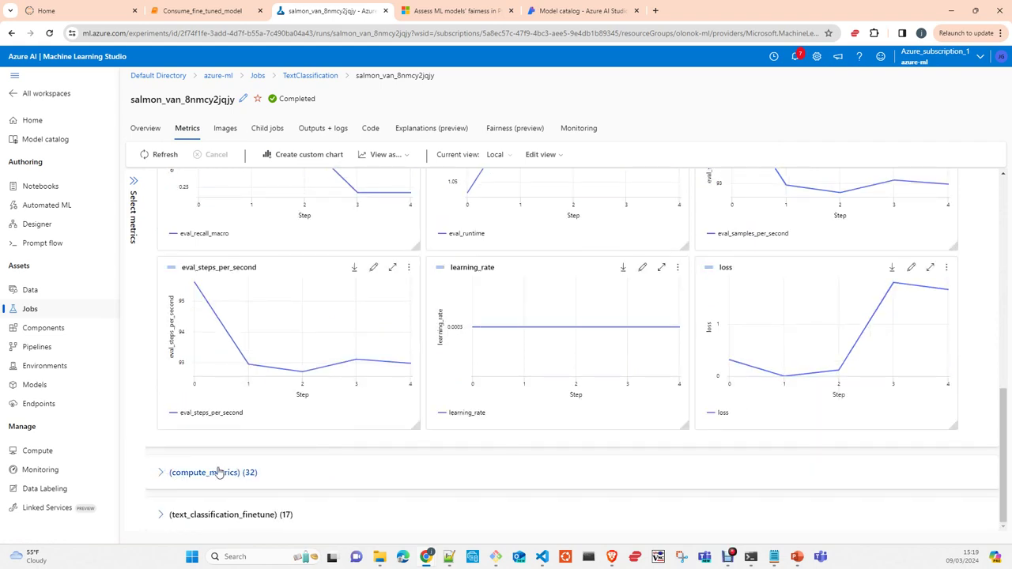
# Expand the compute_metrics group and examine its scores, Precision-Recall, ROC, calibration, lift and cumulative gains curves, and confusion matrix.
pyautogui.click(323, 479)
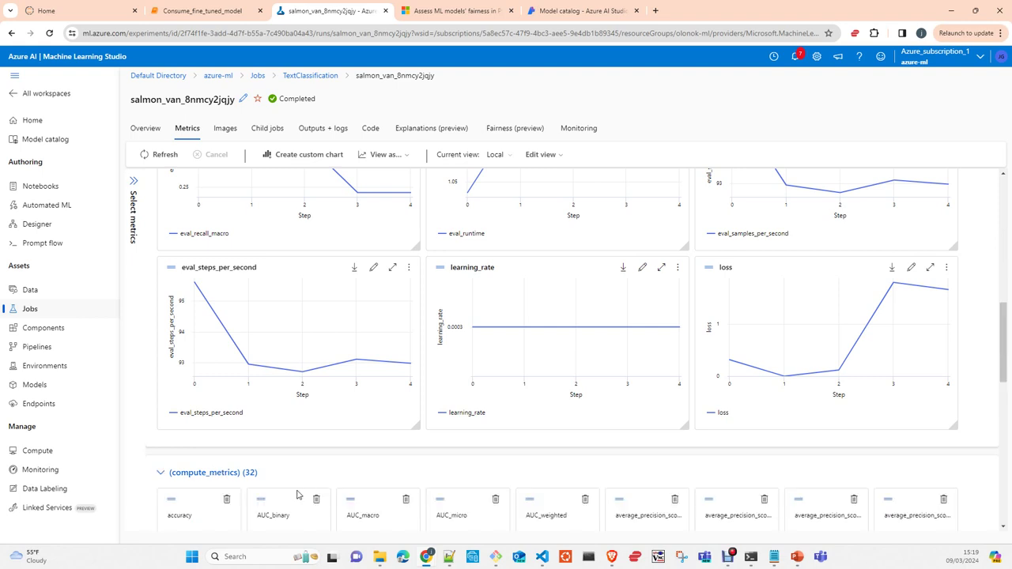
pyautogui.click(999, 480)
pyautogui.click(998, 480)
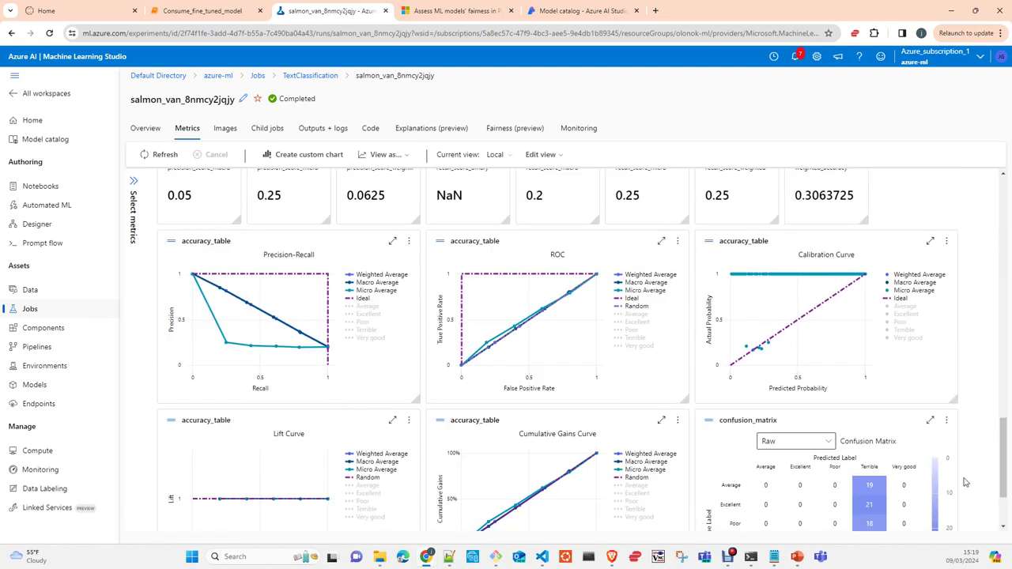
pyautogui.scroll(-2, 942, 413)
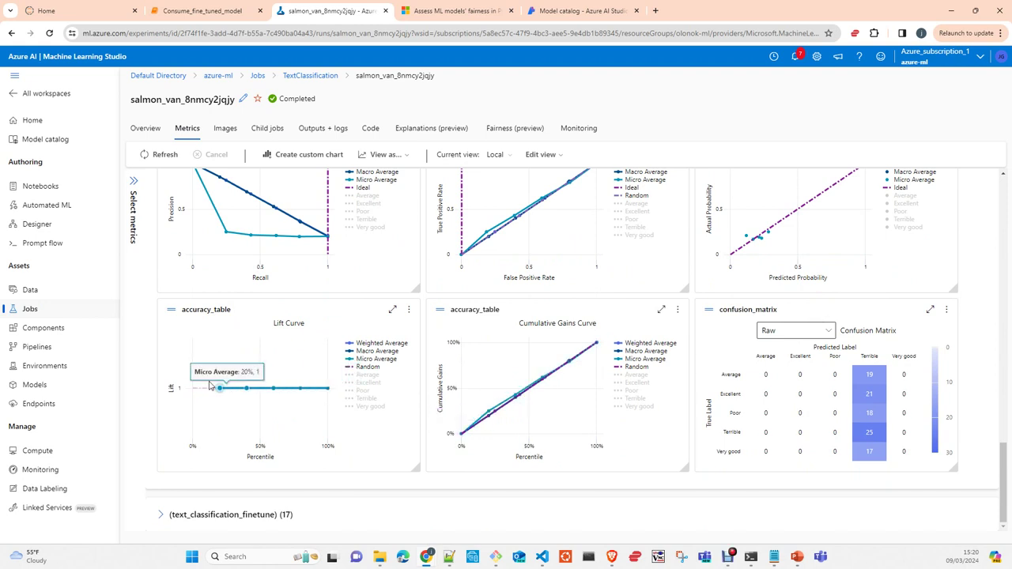
pyautogui.scroll(1, 444, 294)
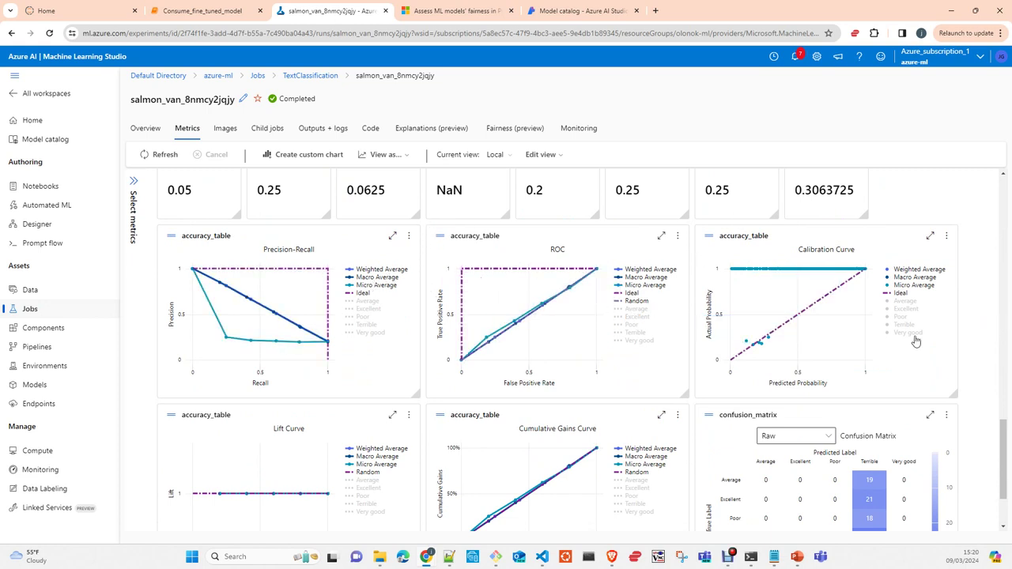
pyautogui.scroll(-2, 622, 439)
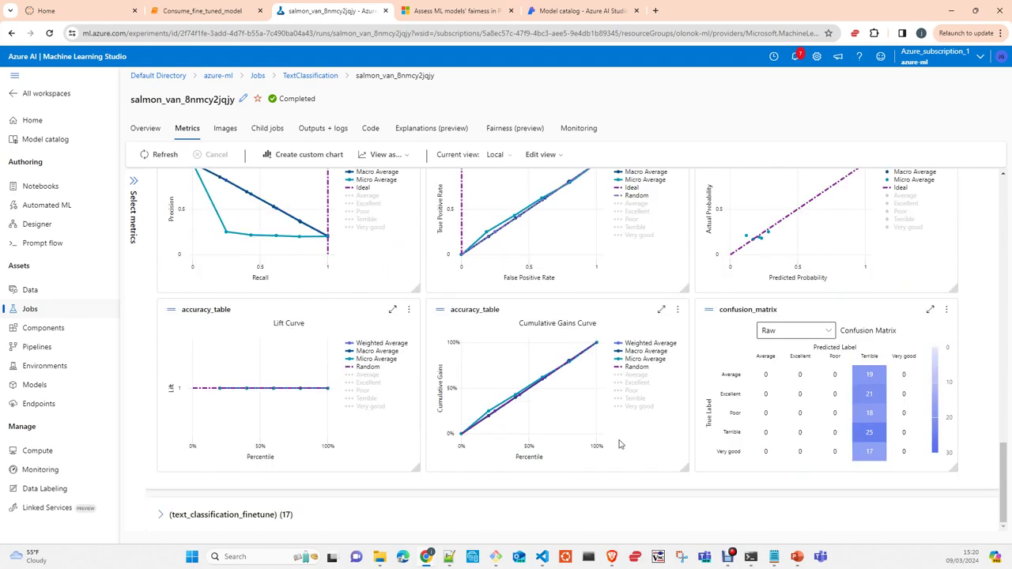
# Expand the text_classification_finetune group and review its evaluation, learning_rate and loss charts.
pyautogui.click(193, 519)
pyautogui.scroll(-1, 337, 500)
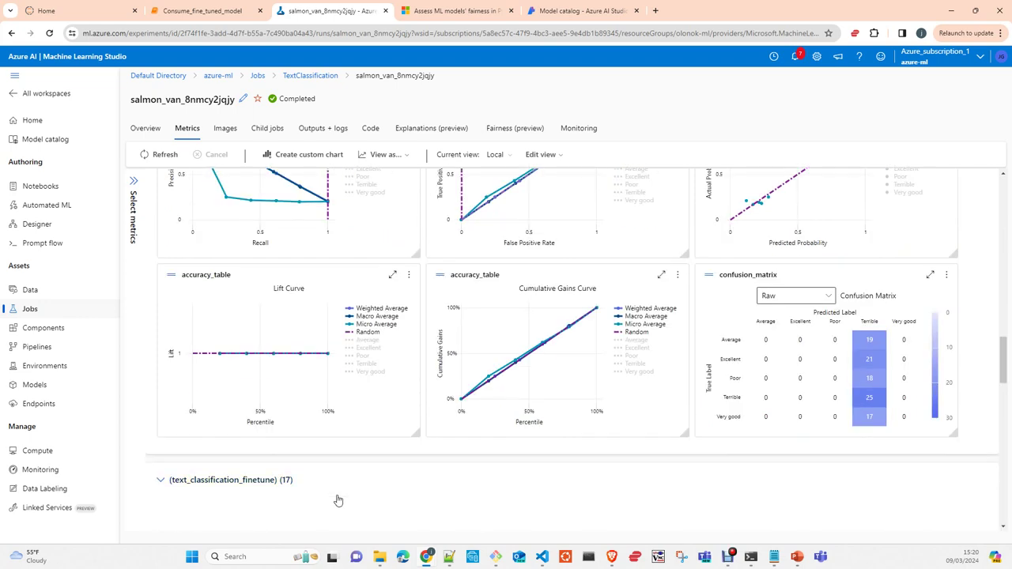
pyautogui.scroll(-5, 337, 500)
pyautogui.scroll(-5, 337, 498)
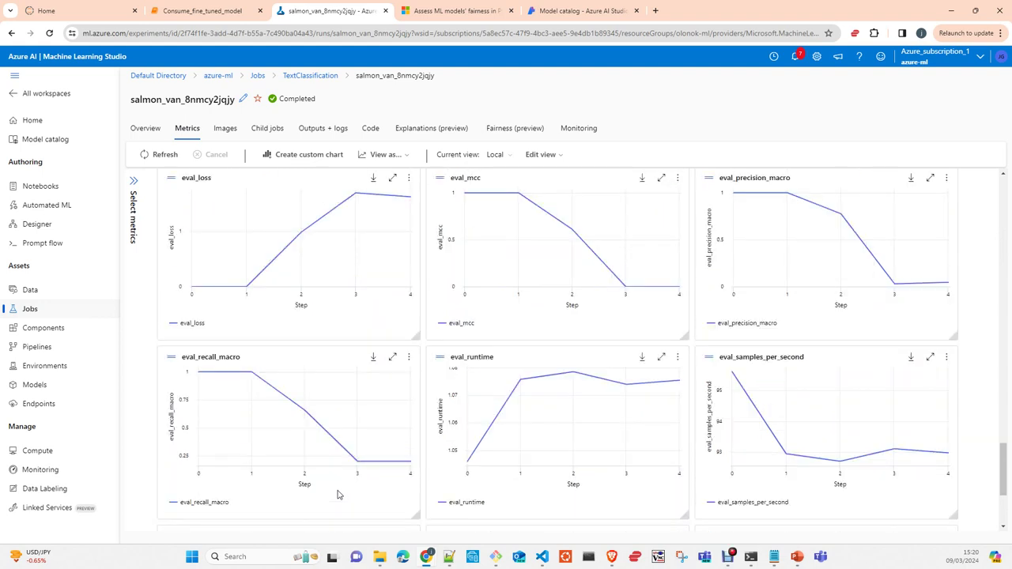
pyautogui.scroll(-3, 338, 496)
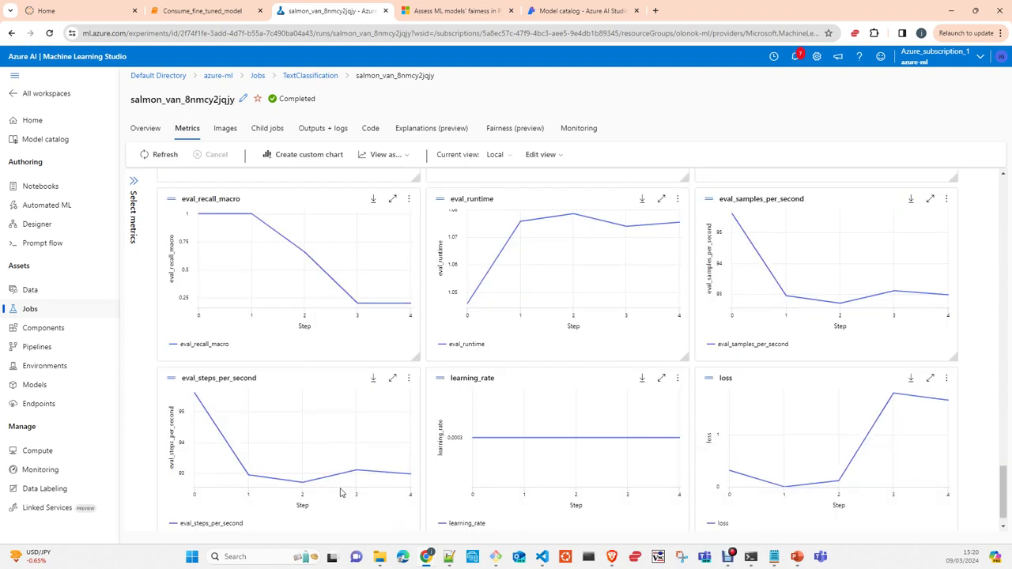
pyautogui.moveTo(341, 491)
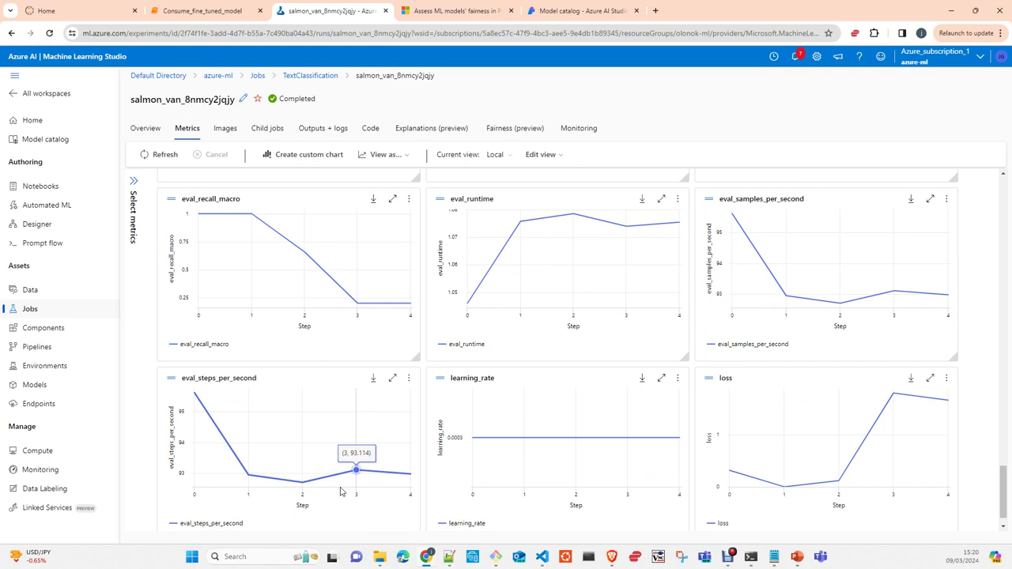
pyautogui.scroll(-1, 341, 491)
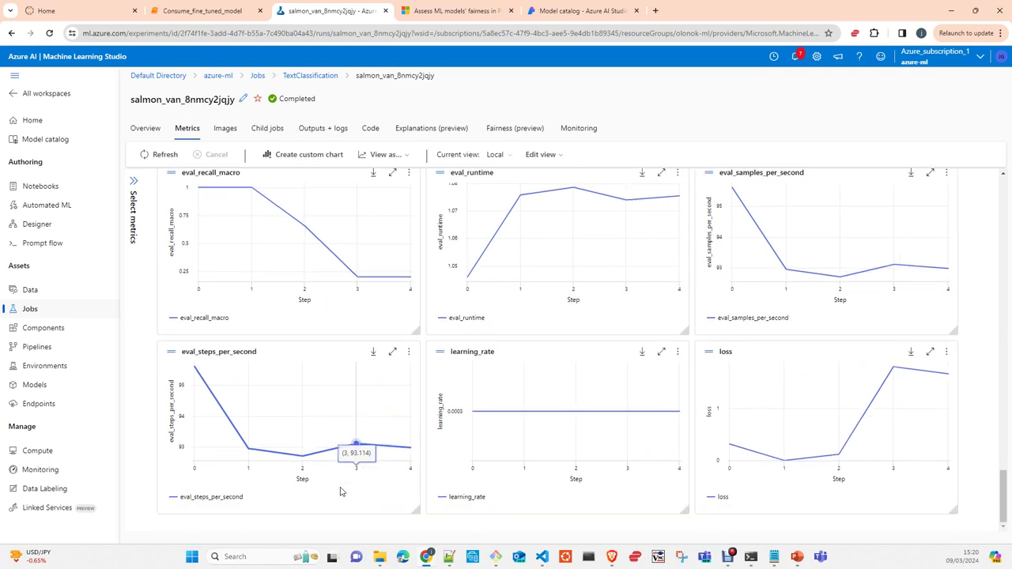
pyautogui.scroll(4, 341, 491)
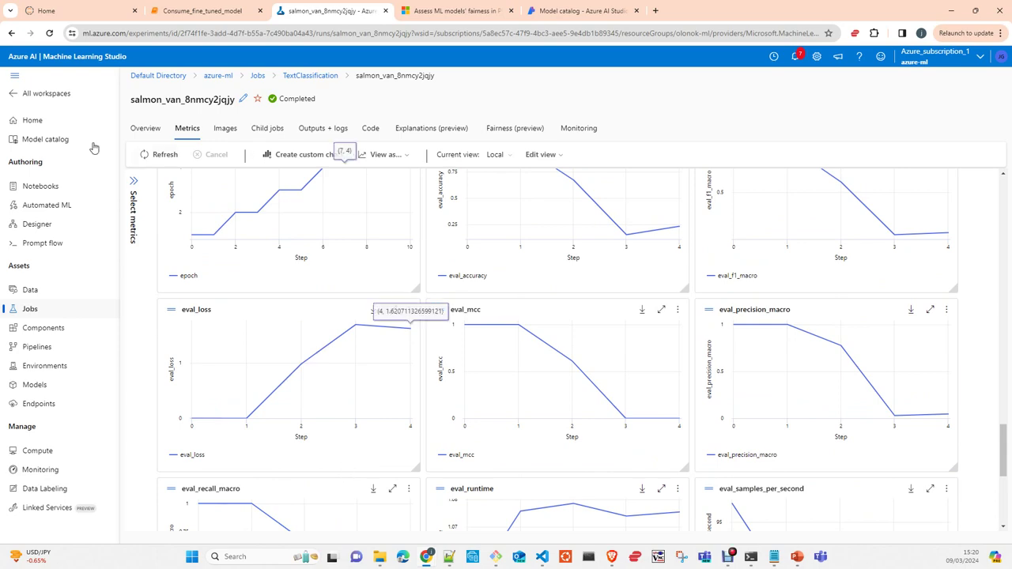
# Leave the job and open the workspace's model catalog.
pyautogui.click(42, 124)
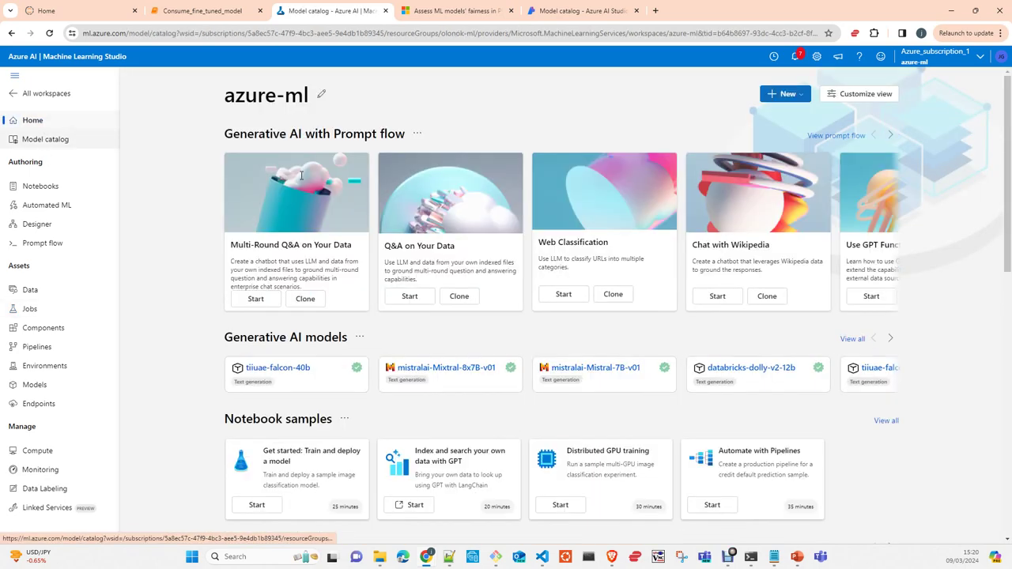
pyautogui.click(46, 140)
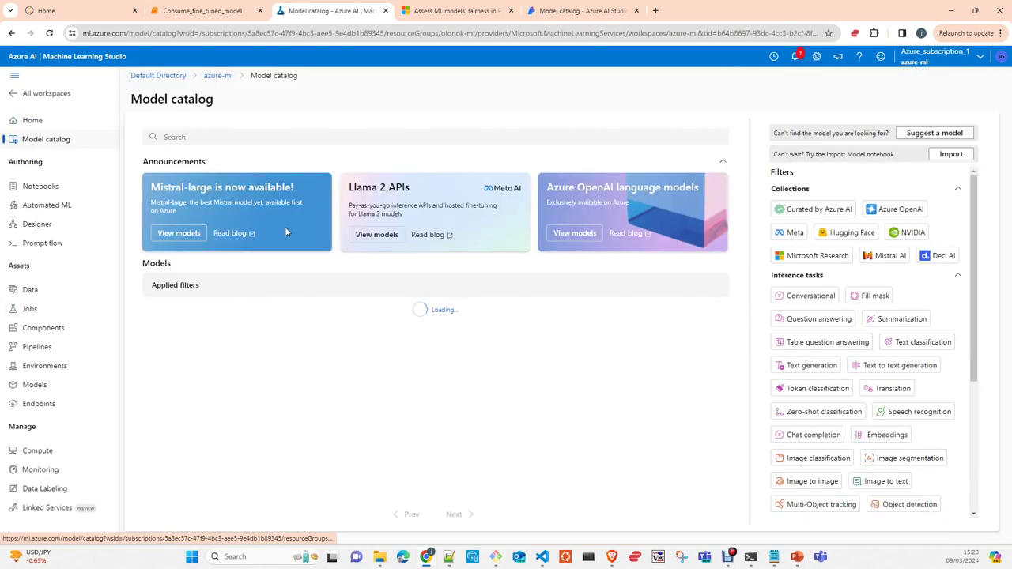